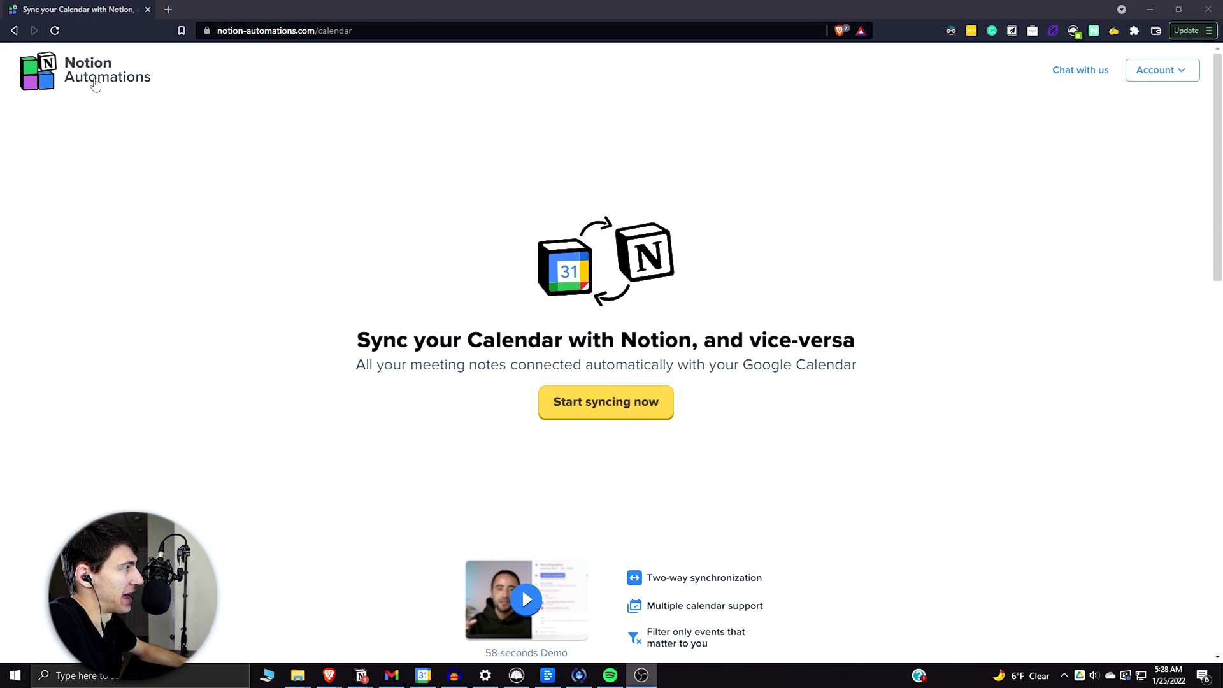
{"action": "scroll", "coordinate": [81, 86], "scroll_direction": "down", "scroll_amount": 3}
{"action": "scroll", "coordinate": [82, 86], "scroll_direction": "up", "scroll_amount": 3}
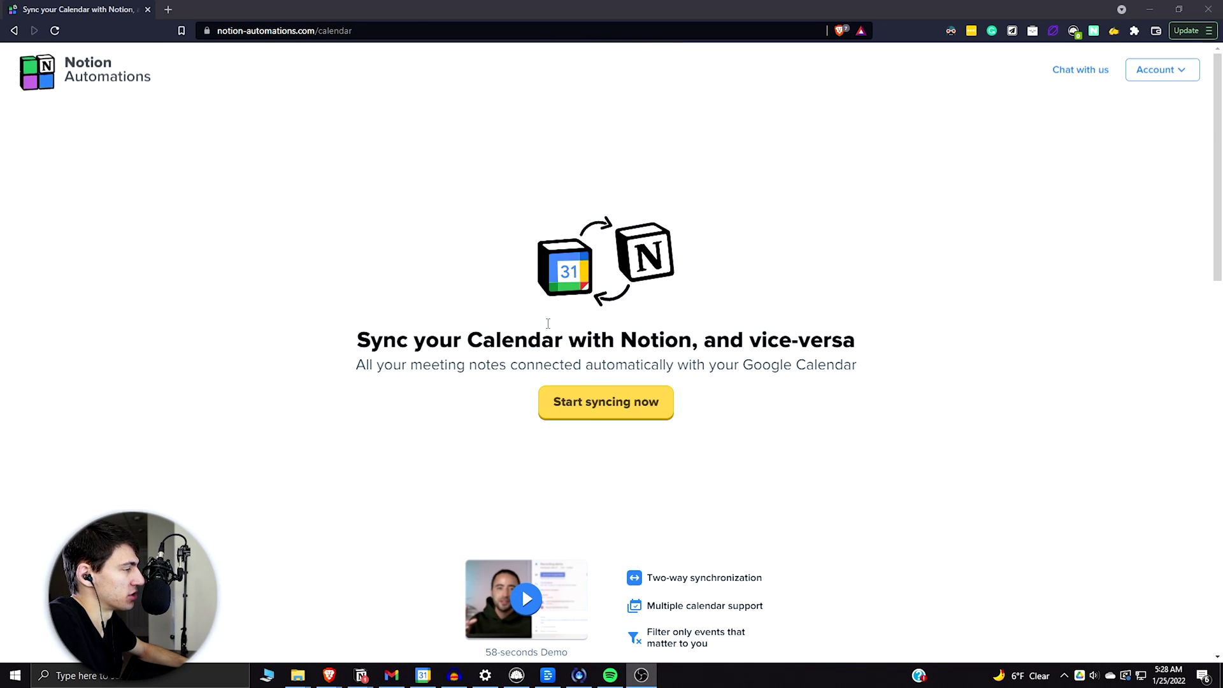
Return to the Notion Automations home page via the site logo
{"action": "left_click", "coordinate": [58, 73]}
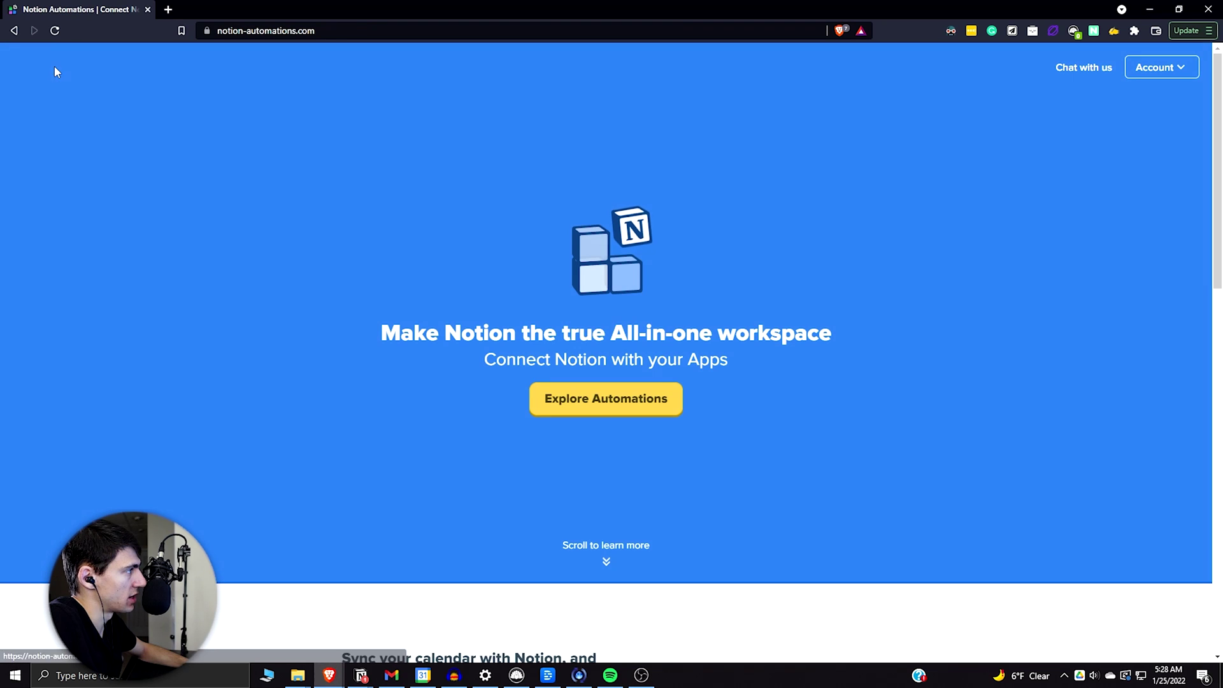
{"action": "scroll", "coordinate": [667, 397], "scroll_direction": "down", "scroll_amount": 3}
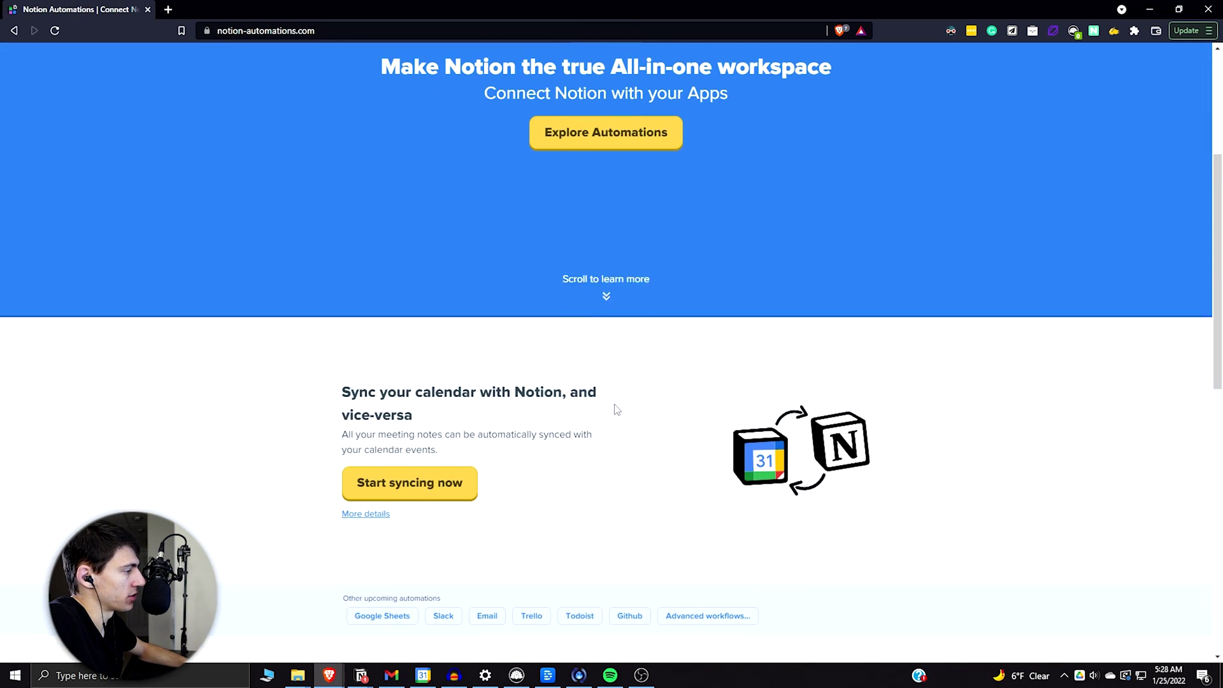
{"action": "scroll", "coordinate": [618, 410], "scroll_direction": "down", "scroll_amount": 2}
{"action": "scroll", "coordinate": [614, 409], "scroll_direction": "down", "scroll_amount": 2}
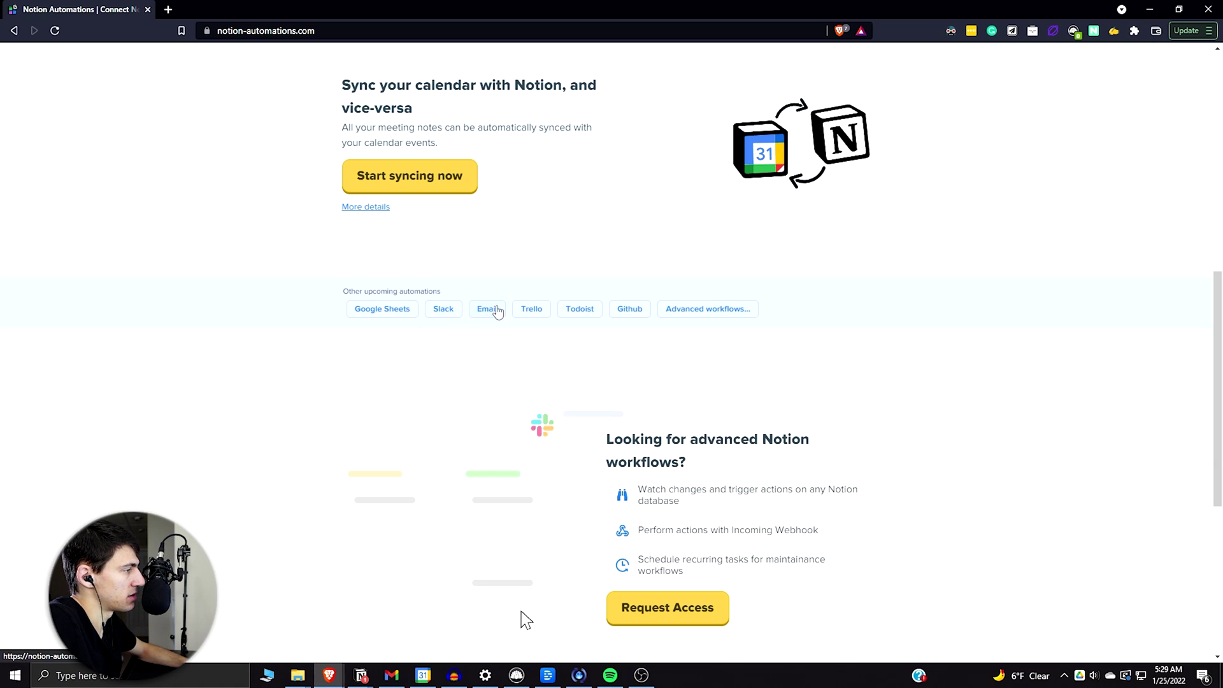
{"action": "scroll", "coordinate": [541, 436], "scroll_direction": "down", "scroll_amount": 2}
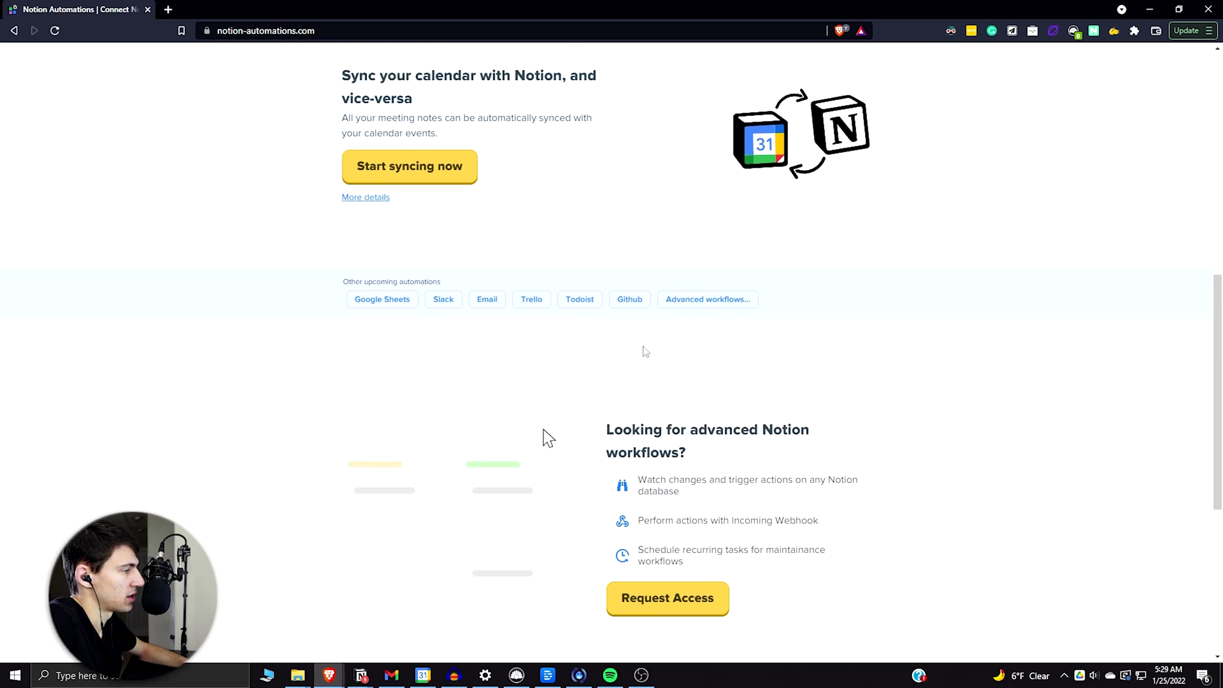
{"action": "scroll", "coordinate": [810, 404], "scroll_direction": "down", "scroll_amount": 2}
{"action": "scroll", "coordinate": [711, 415], "scroll_direction": "up", "scroll_amount": 3}
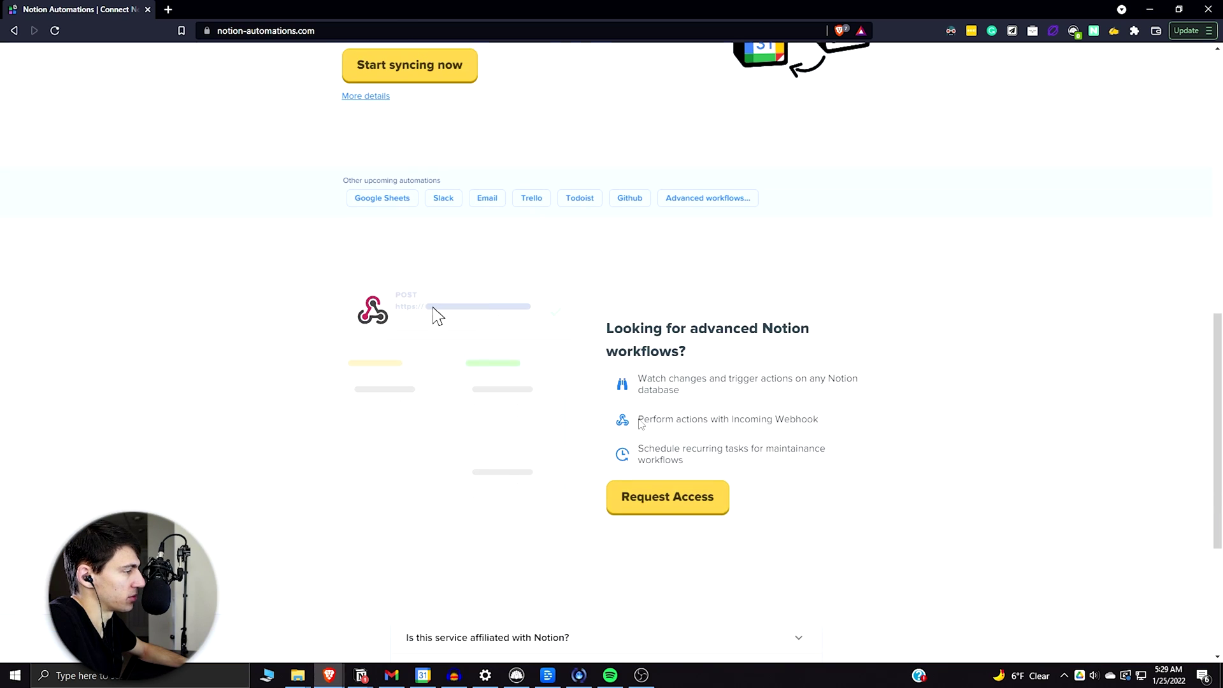
{"action": "scroll", "coordinate": [639, 423], "scroll_direction": "up", "scroll_amount": 3}
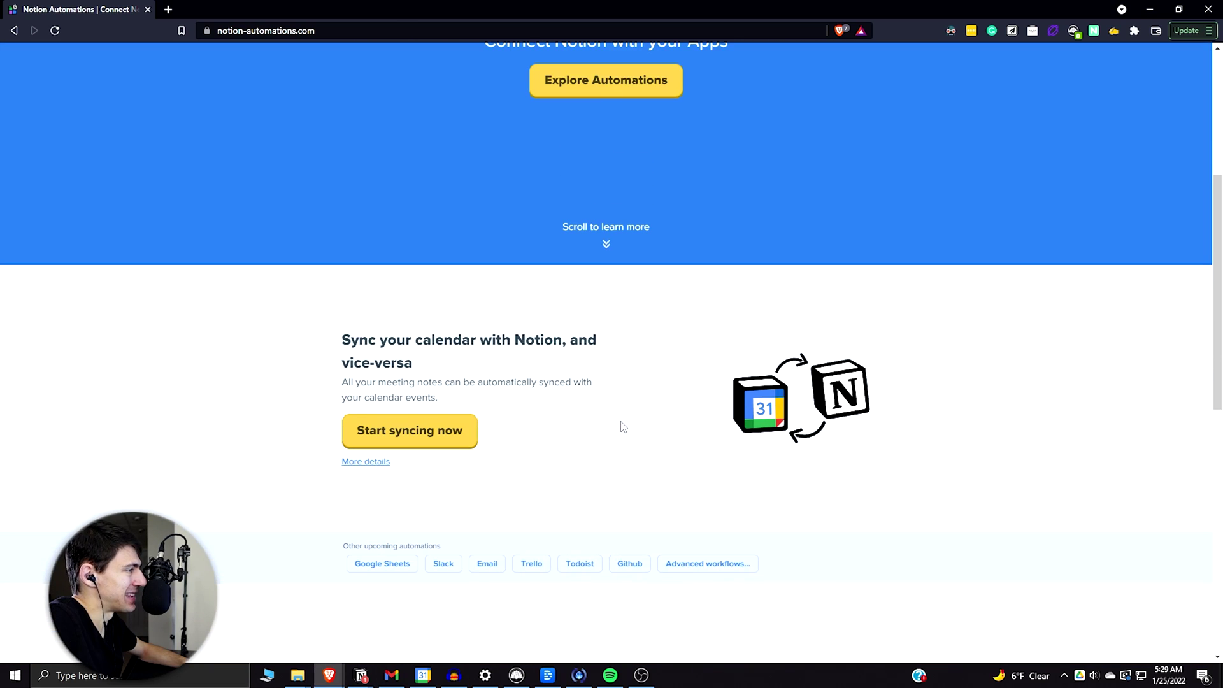
{"action": "scroll", "coordinate": [621, 427], "scroll_direction": "up", "scroll_amount": 1}
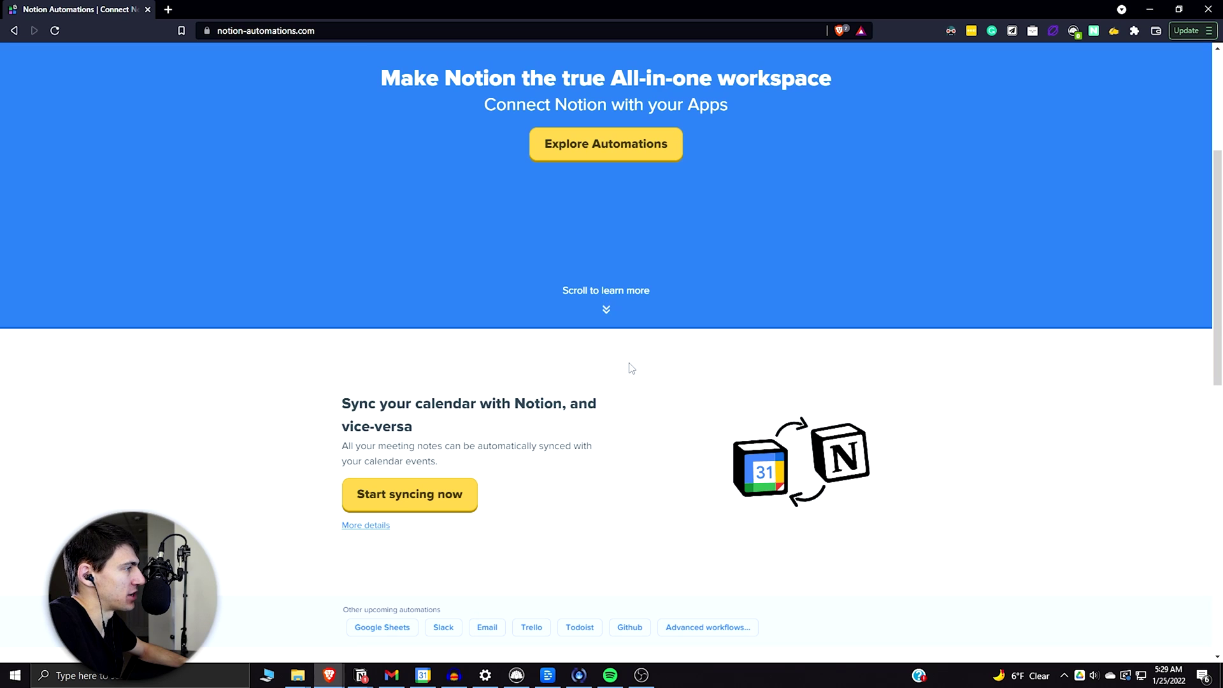
{"action": "scroll", "coordinate": [590, 402], "scroll_direction": "up", "scroll_amount": 2}
{"action": "scroll", "coordinate": [545, 395], "scroll_direction": "down", "scroll_amount": 3}
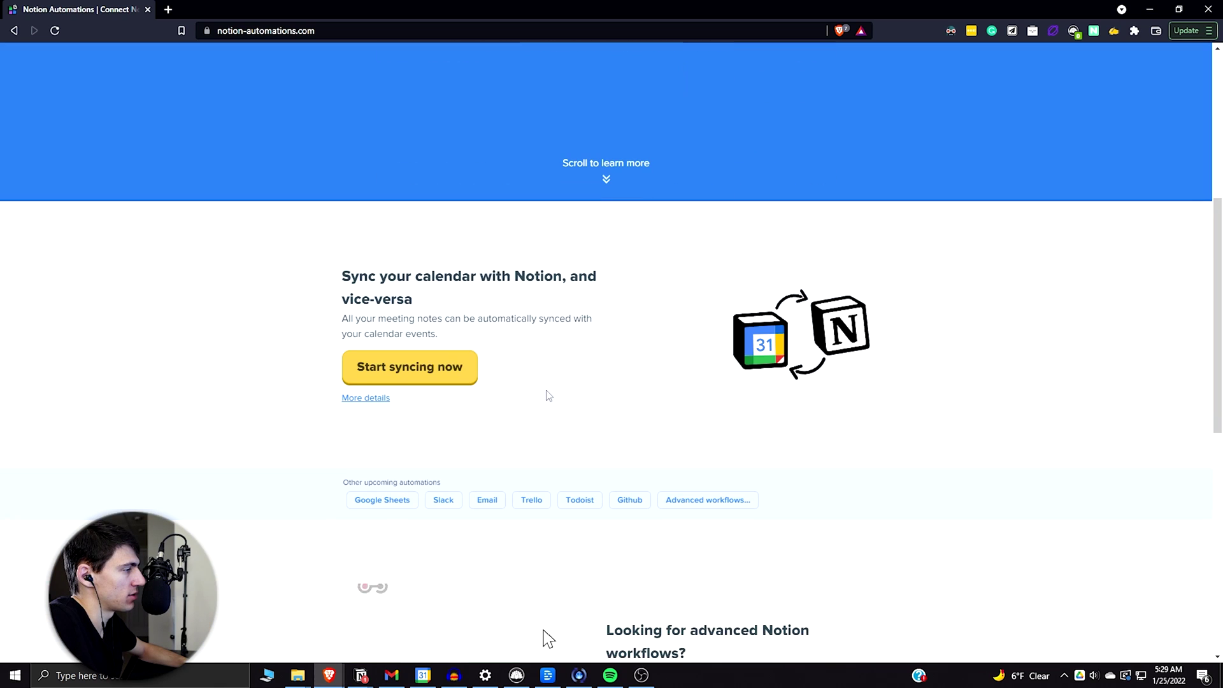
Start sync onboarding and connect the Google account, granting Notion Automations calendar access
{"action": "left_click", "coordinate": [452, 375]}
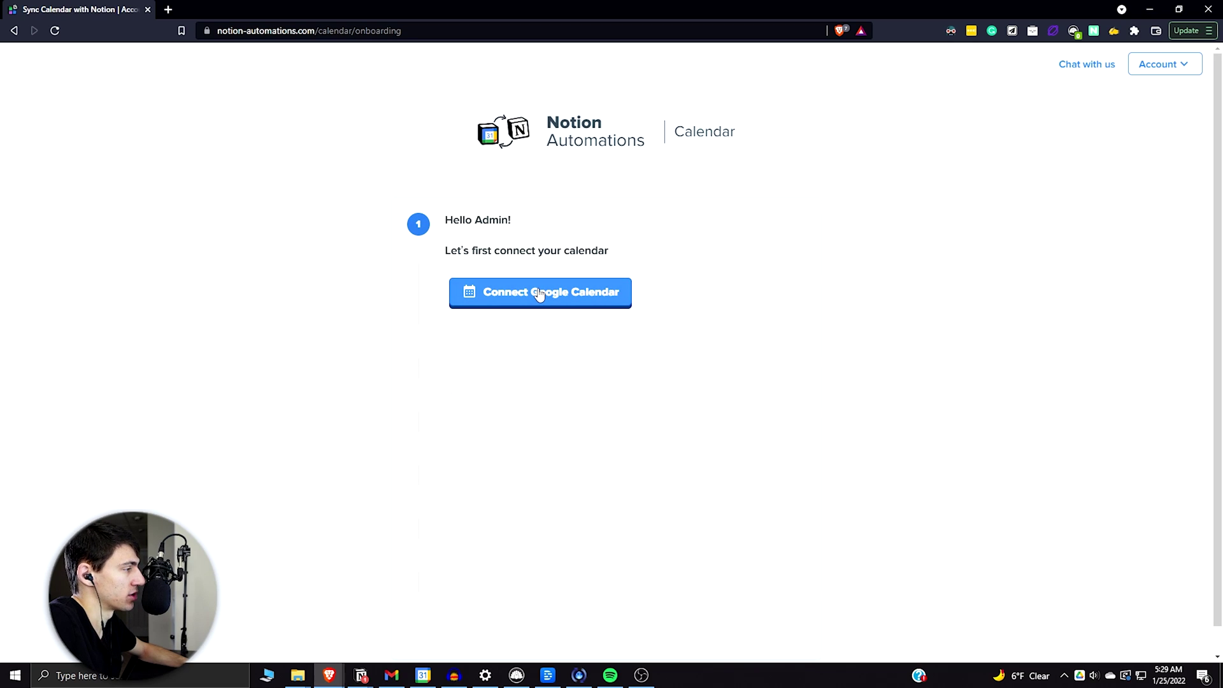
{"action": "left_click", "coordinate": [539, 294]}
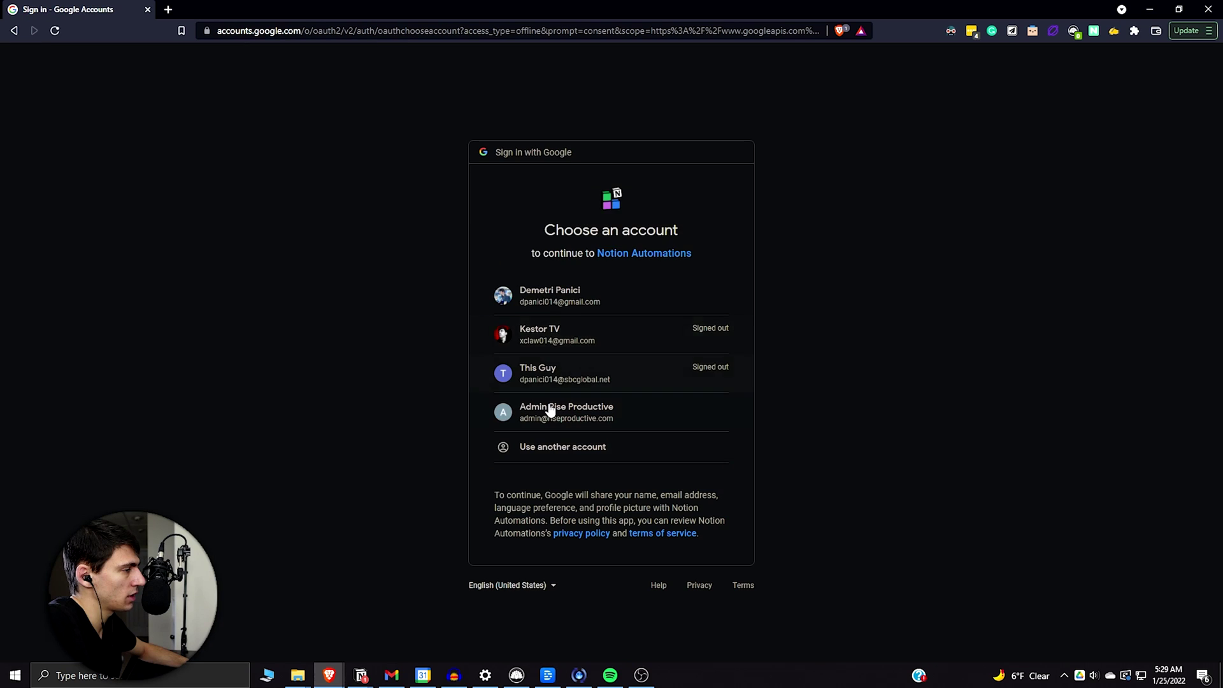
{"action": "left_click", "coordinate": [550, 411]}
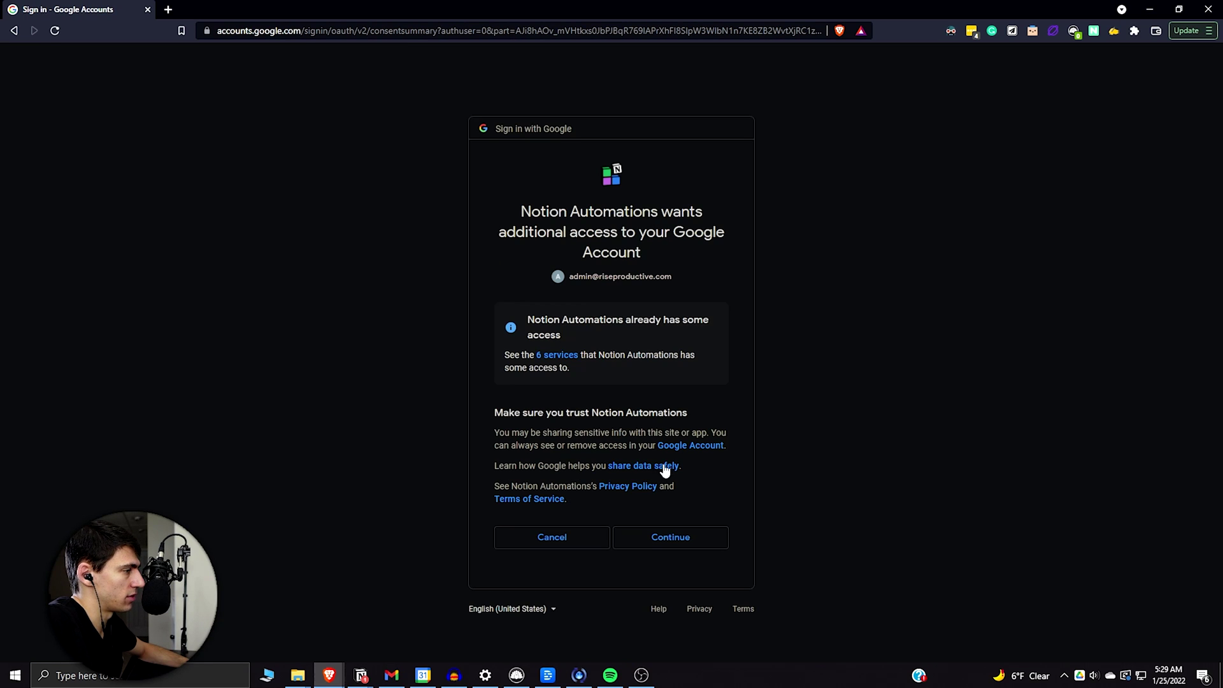
{"action": "left_click", "coordinate": [679, 544]}
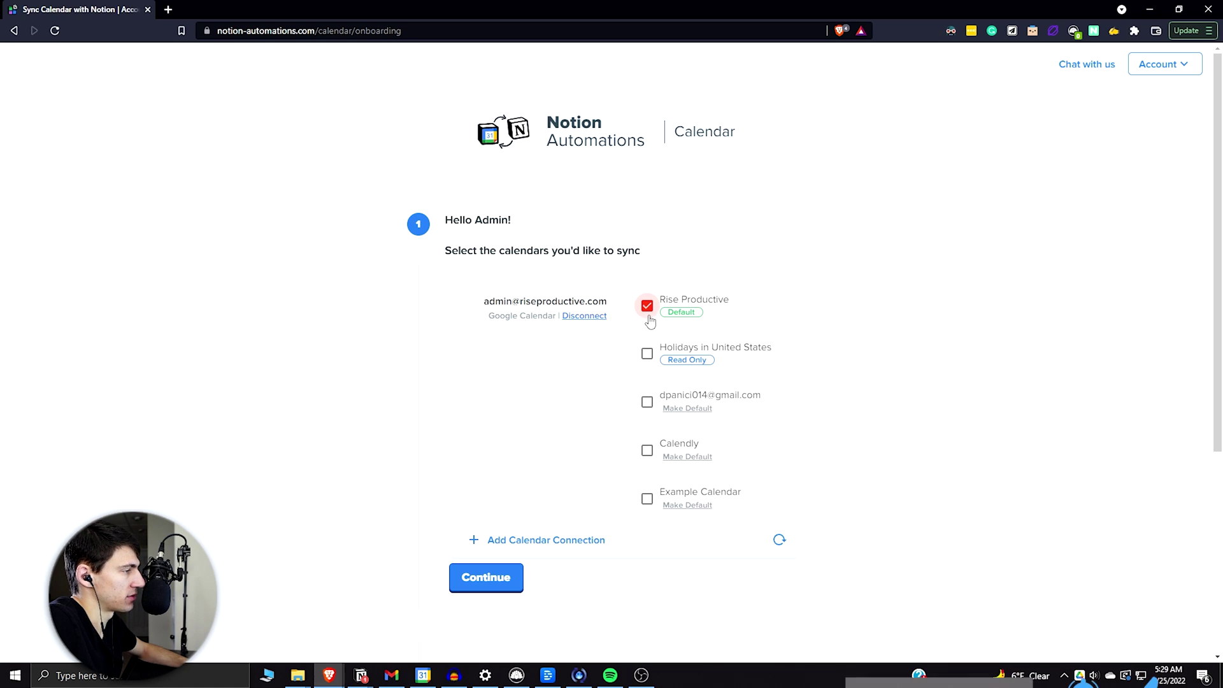
Include the Calendly calendar alongside Rise Productive and continue to template duplication
{"action": "left_click", "coordinate": [648, 451]}
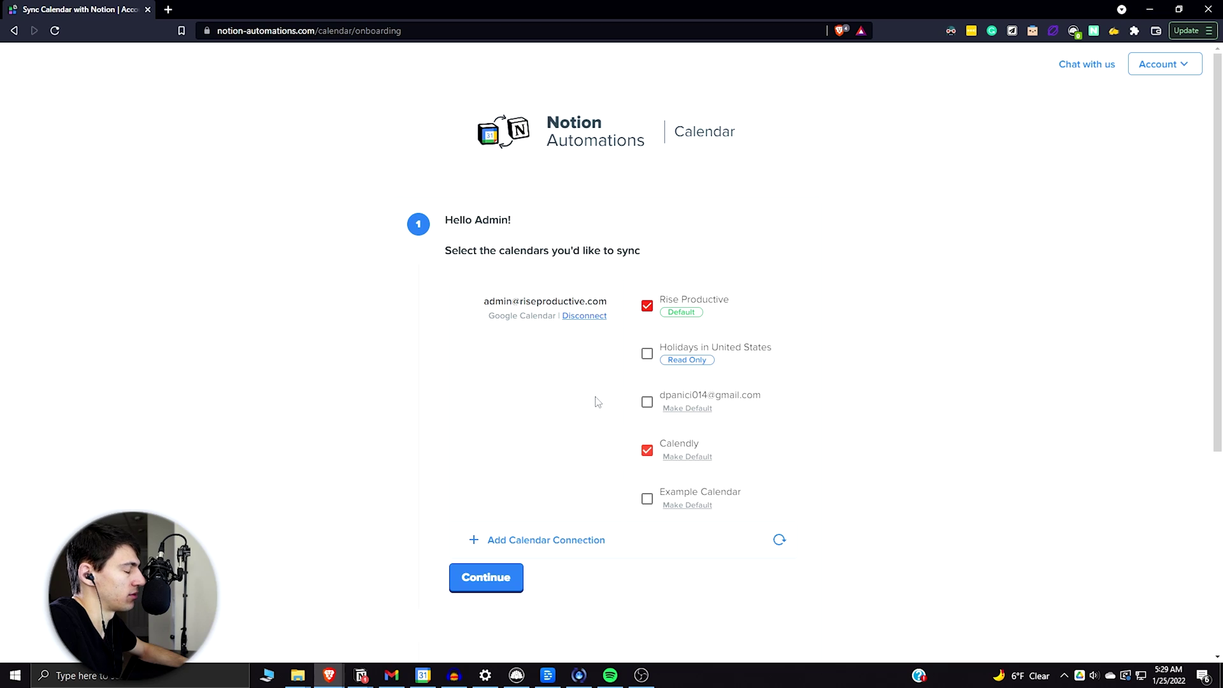
{"action": "scroll", "coordinate": [495, 460], "scroll_direction": "down", "scroll_amount": 2}
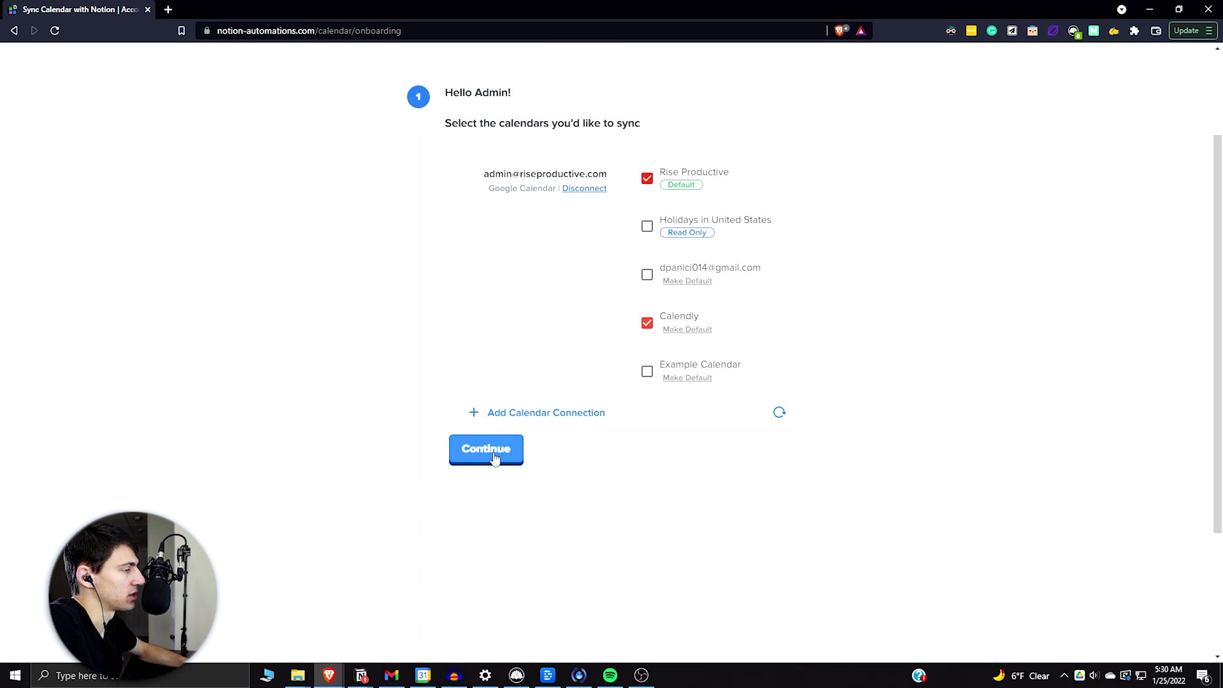
{"action": "left_click", "coordinate": [495, 458]}
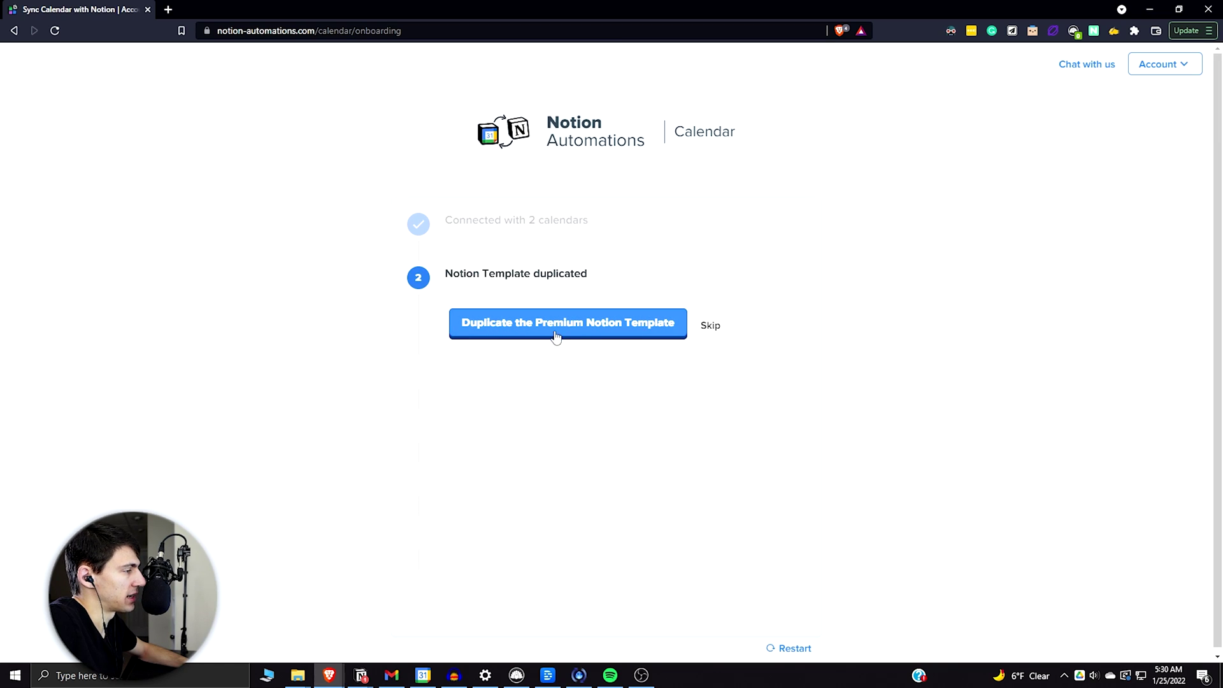
Duplicate the premium Agenda template into the workspace and switch to the Notion app
{"action": "left_click", "coordinate": [632, 334]}
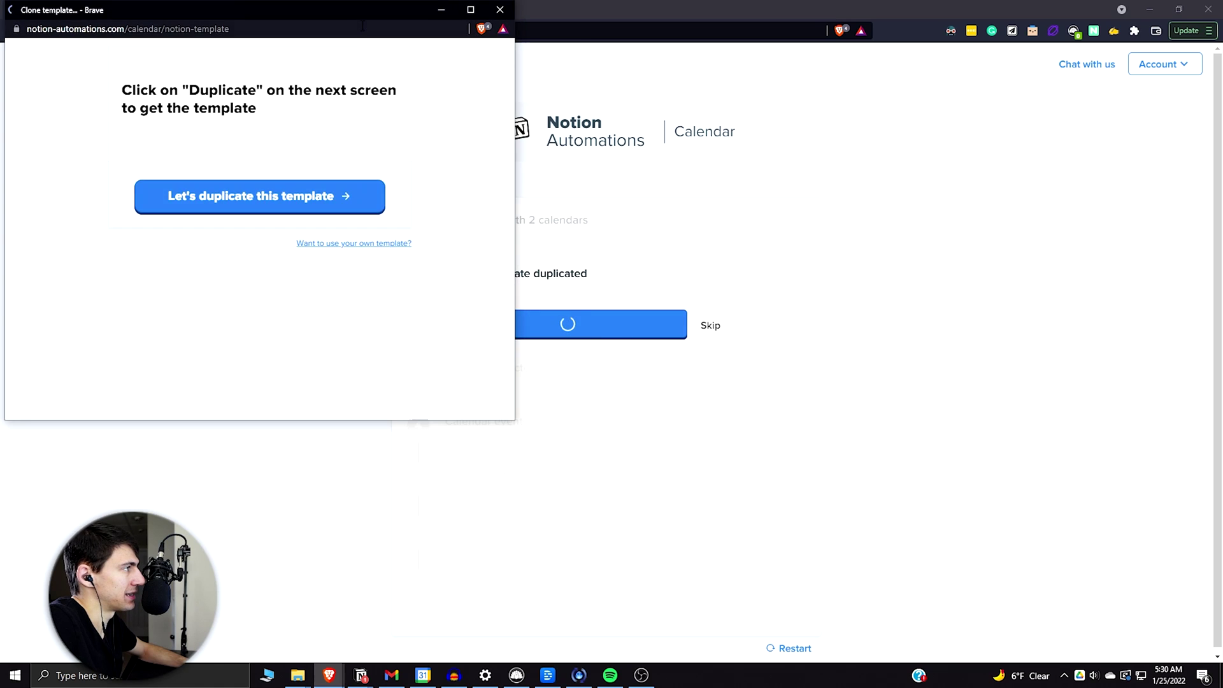
{"action": "left_click_drag", "start_coordinate": [362, 21], "coordinate": [588, 112]}
{"action": "left_click", "coordinate": [553, 392]}
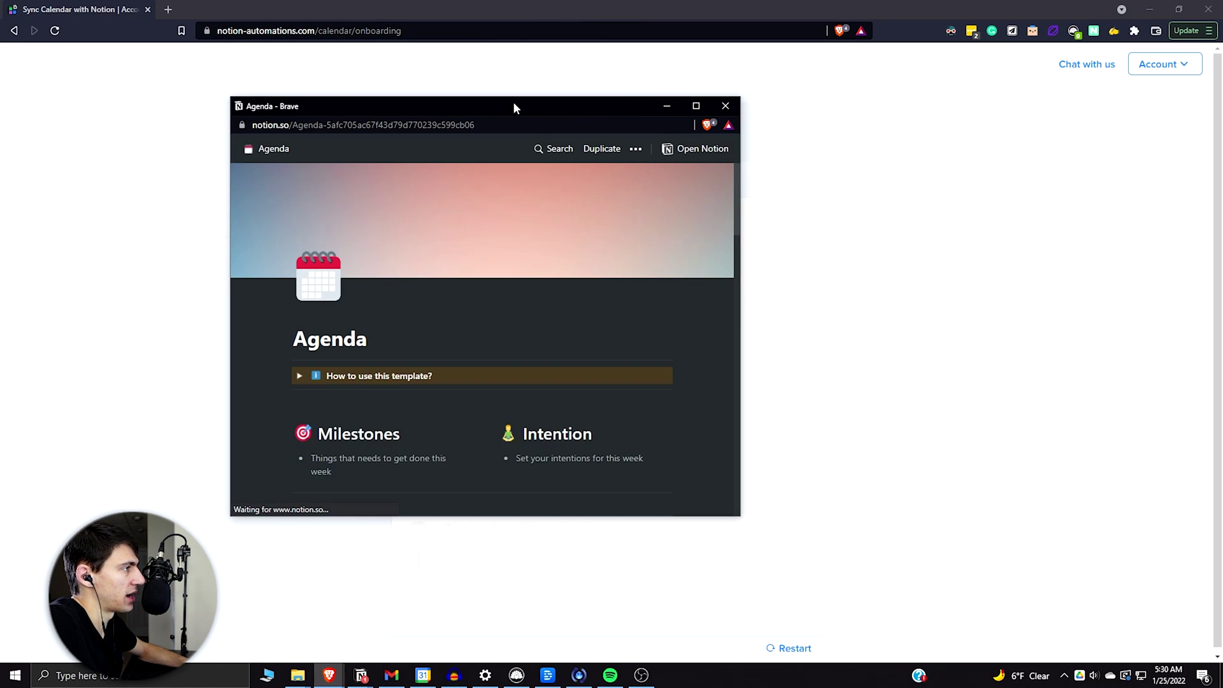
{"action": "scroll", "coordinate": [566, 245], "scroll_direction": "down", "scroll_amount": 1}
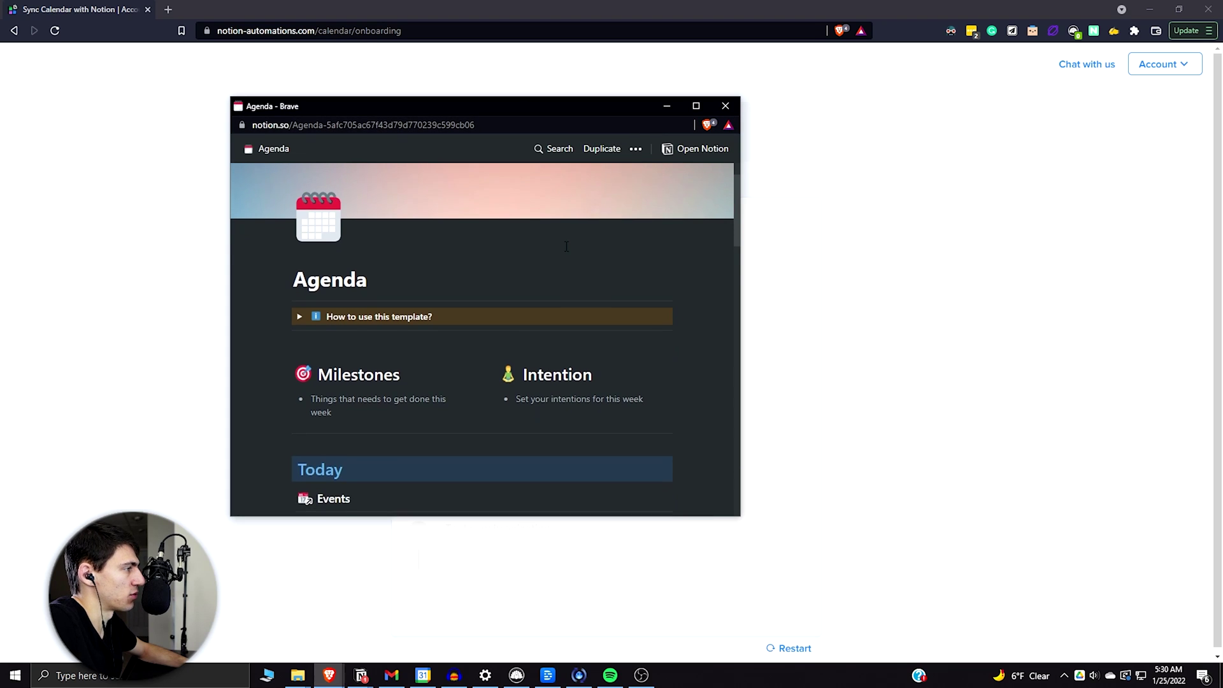
{"action": "scroll", "coordinate": [565, 245], "scroll_direction": "up", "scroll_amount": 1}
{"action": "left_click", "coordinate": [599, 151]}
{"action": "left_click", "coordinate": [579, 213]}
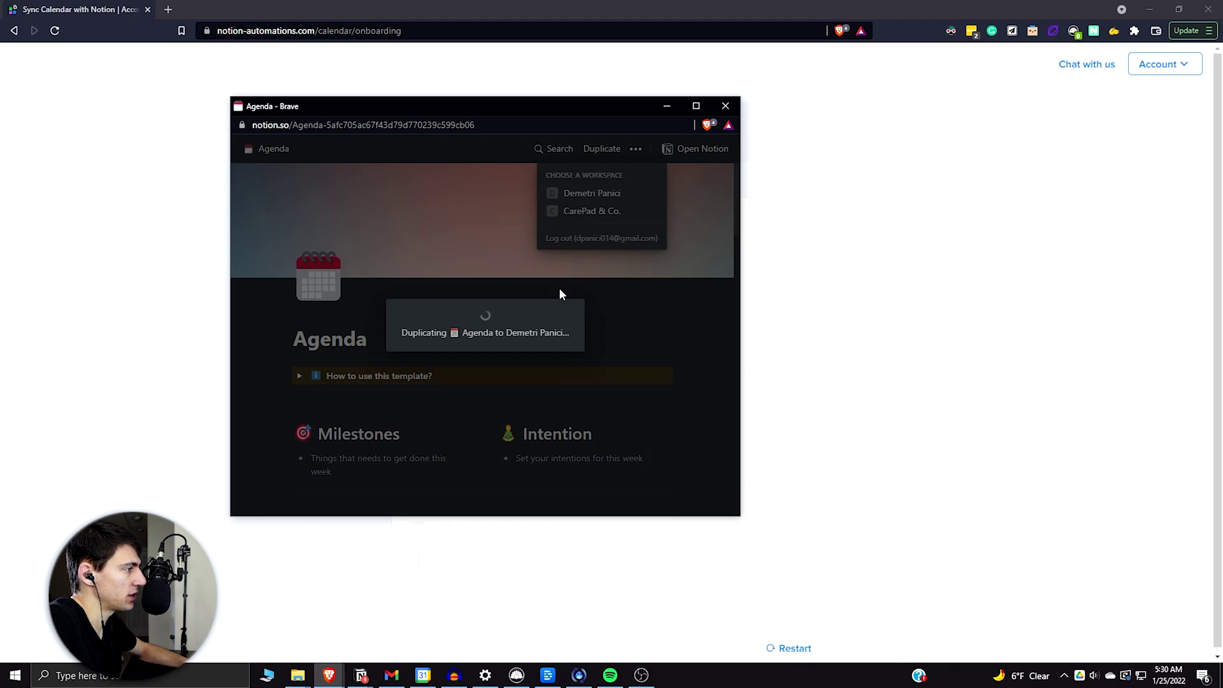
{"action": "left_click", "coordinate": [724, 105]}
{"action": "mouse_move", "coordinate": [484, 676]}
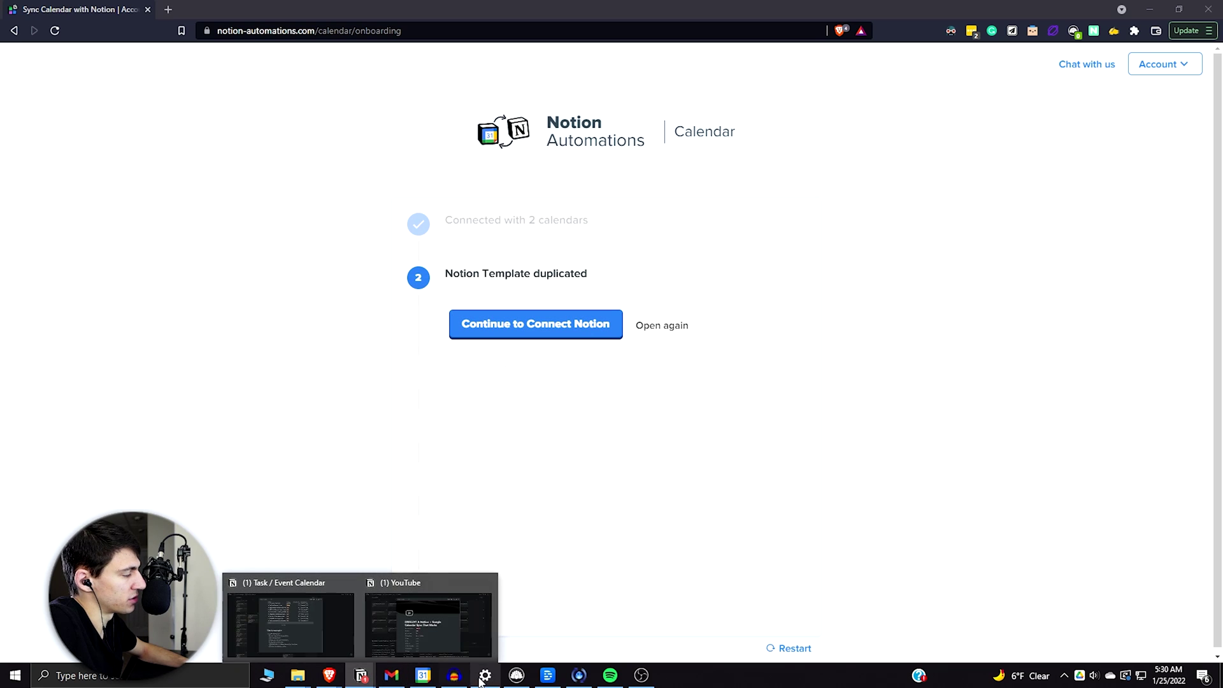
{"action": "left_click", "coordinate": [420, 622]}
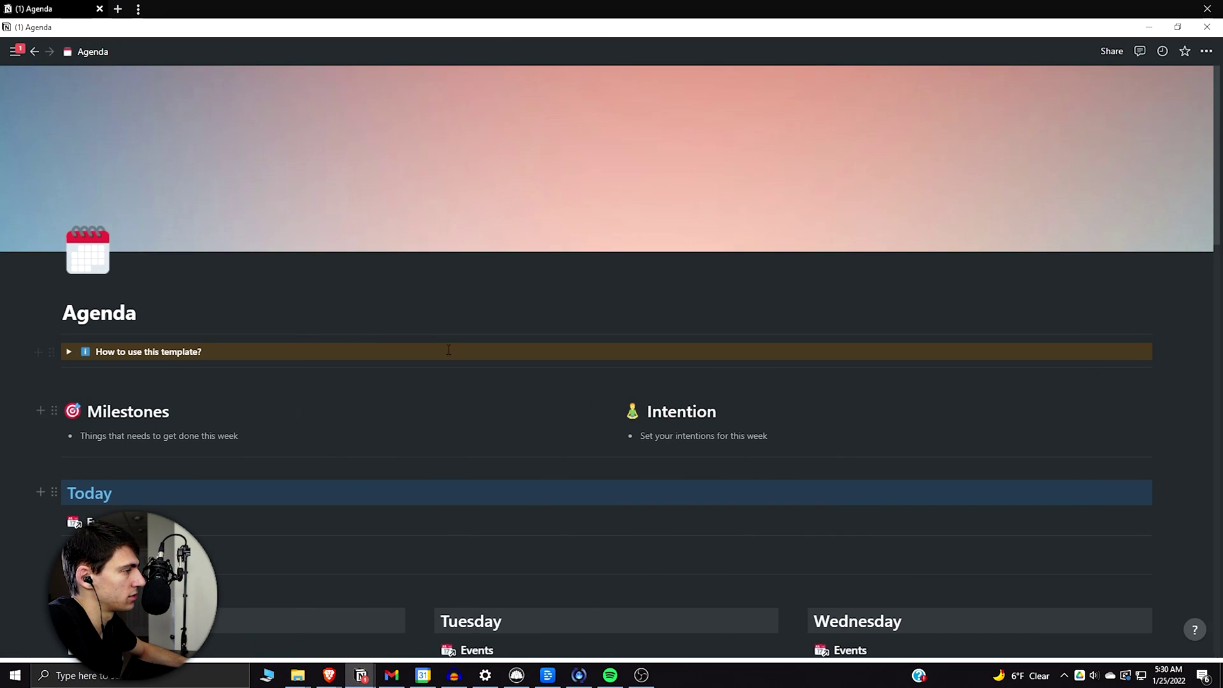
{"action": "scroll", "coordinate": [535, 296], "scroll_direction": "down", "scroll_amount": 2}
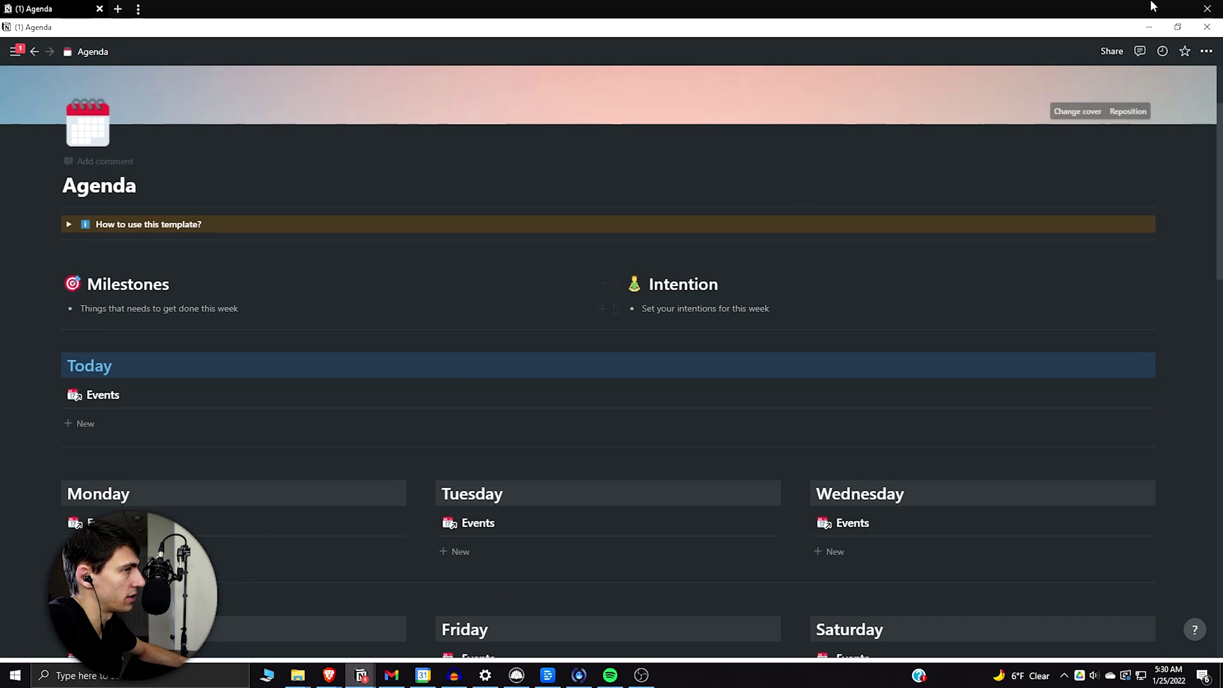
{"action": "scroll", "coordinate": [827, 246], "scroll_direction": "down", "scroll_amount": 5}
{"action": "scroll", "coordinate": [828, 246], "scroll_direction": "down", "scroll_amount": 5}
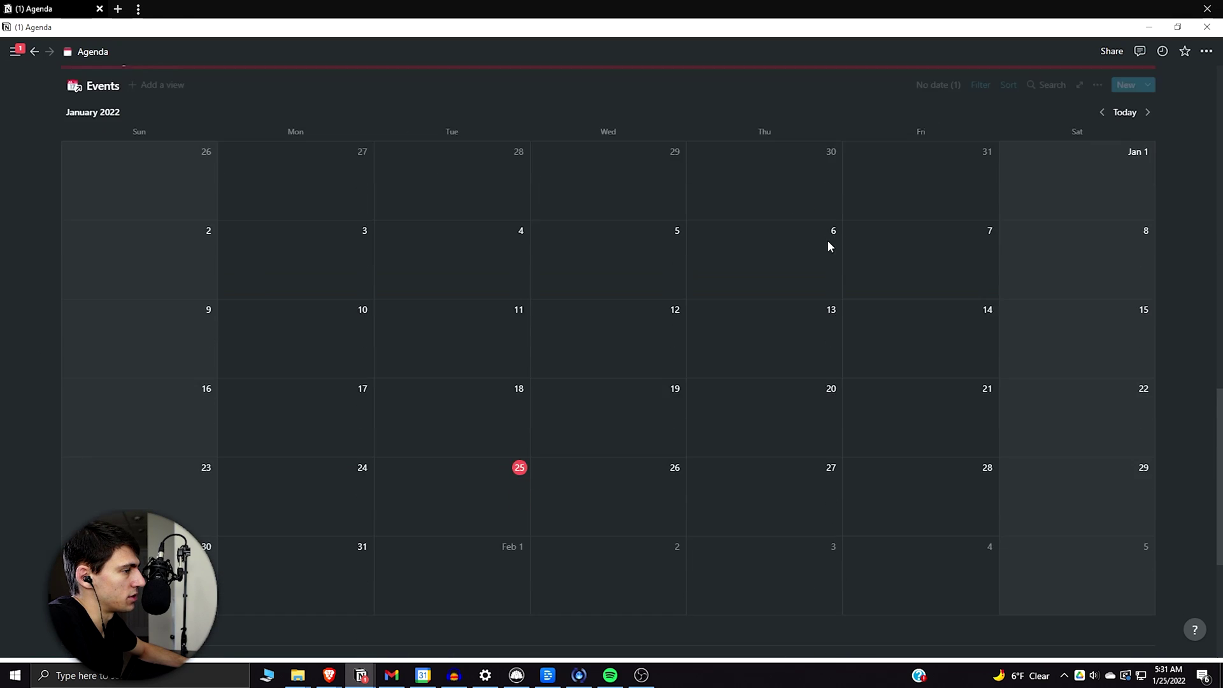
{"action": "scroll", "coordinate": [828, 246], "scroll_direction": "down", "scroll_amount": 3}
Copy the Events database link from the Agenda page and return to the onboarding tab
{"action": "left_click", "coordinate": [764, 362]}
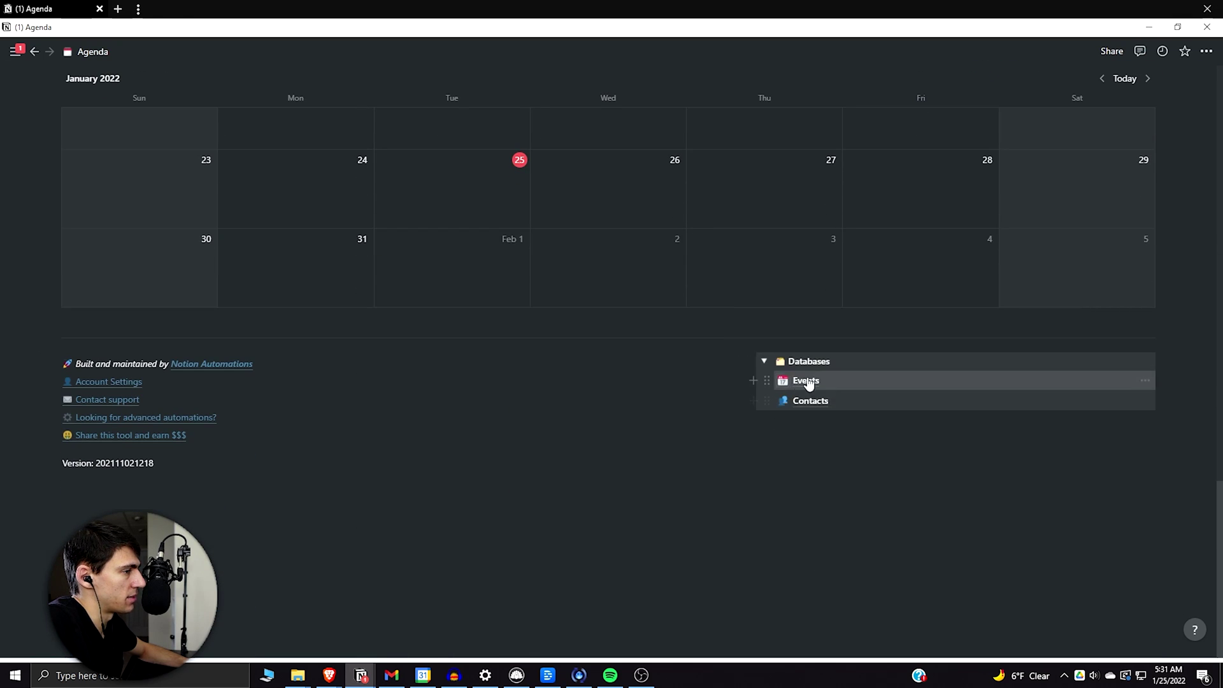
{"action": "right_click", "coordinate": [808, 383]}
{"action": "left_click", "coordinate": [847, 458]}
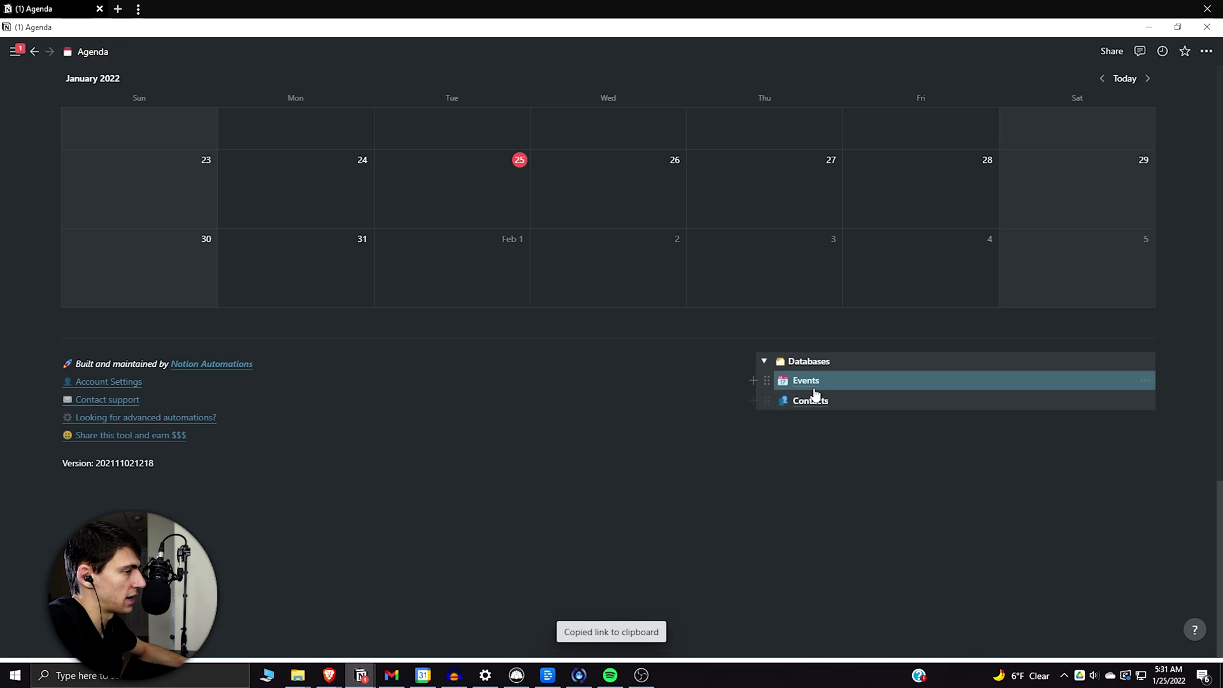
{"action": "left_click", "coordinate": [1148, 27]}
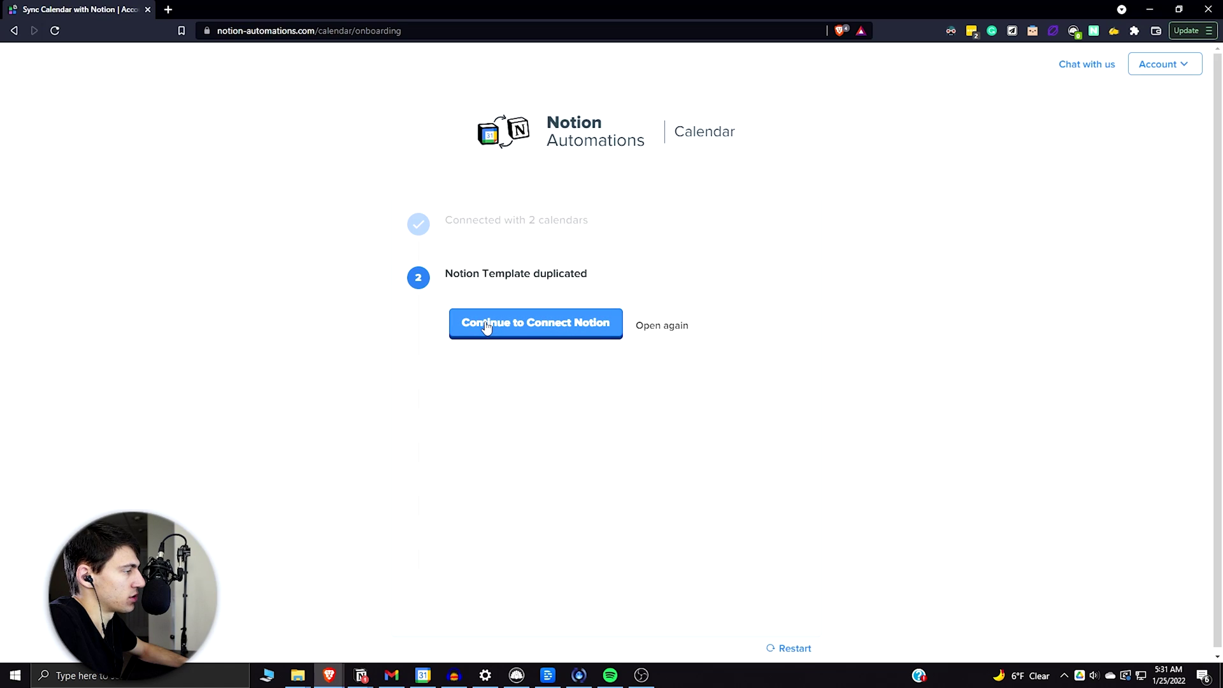
Replace the sync's database link with the copied Events database link and save it
{"action": "left_click", "coordinate": [558, 328]}
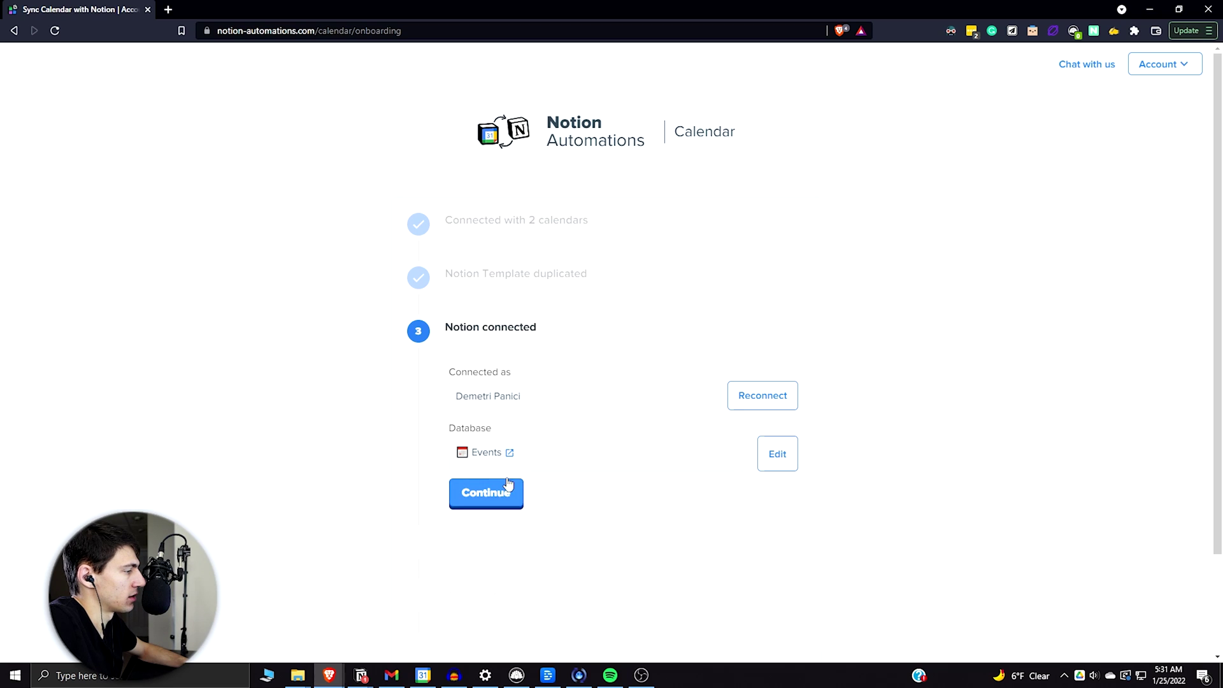
{"action": "left_click", "coordinate": [771, 454]}
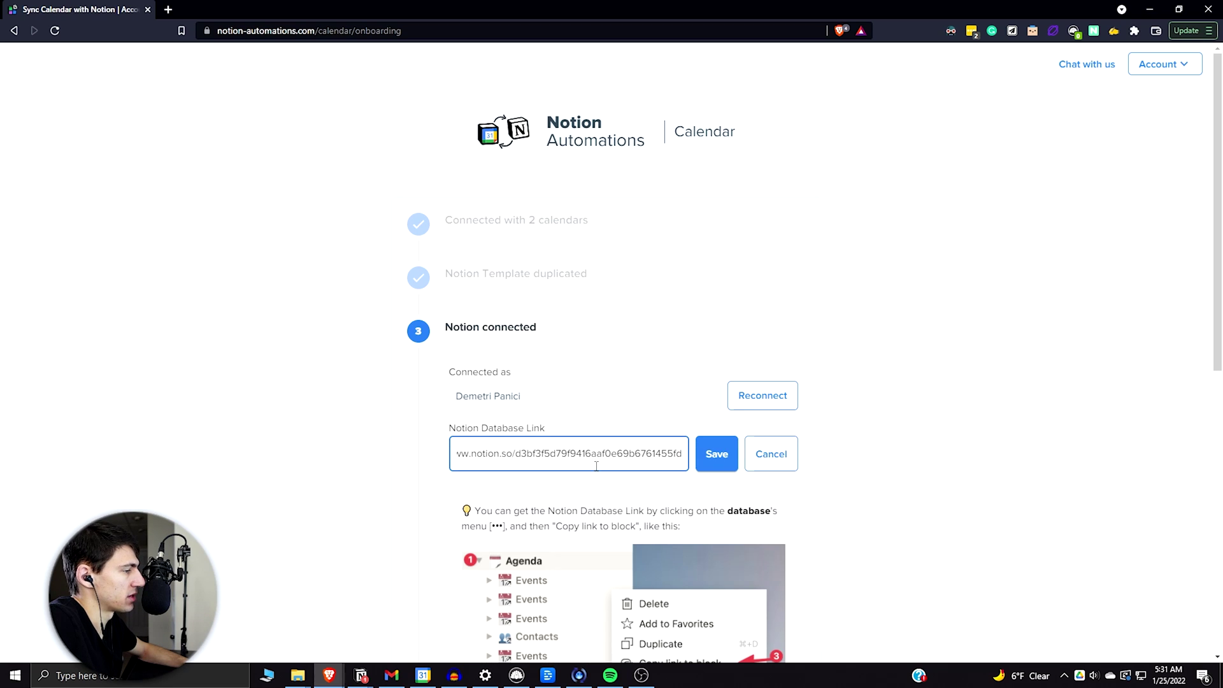
{"action": "key", "text": "ctrl+a"}
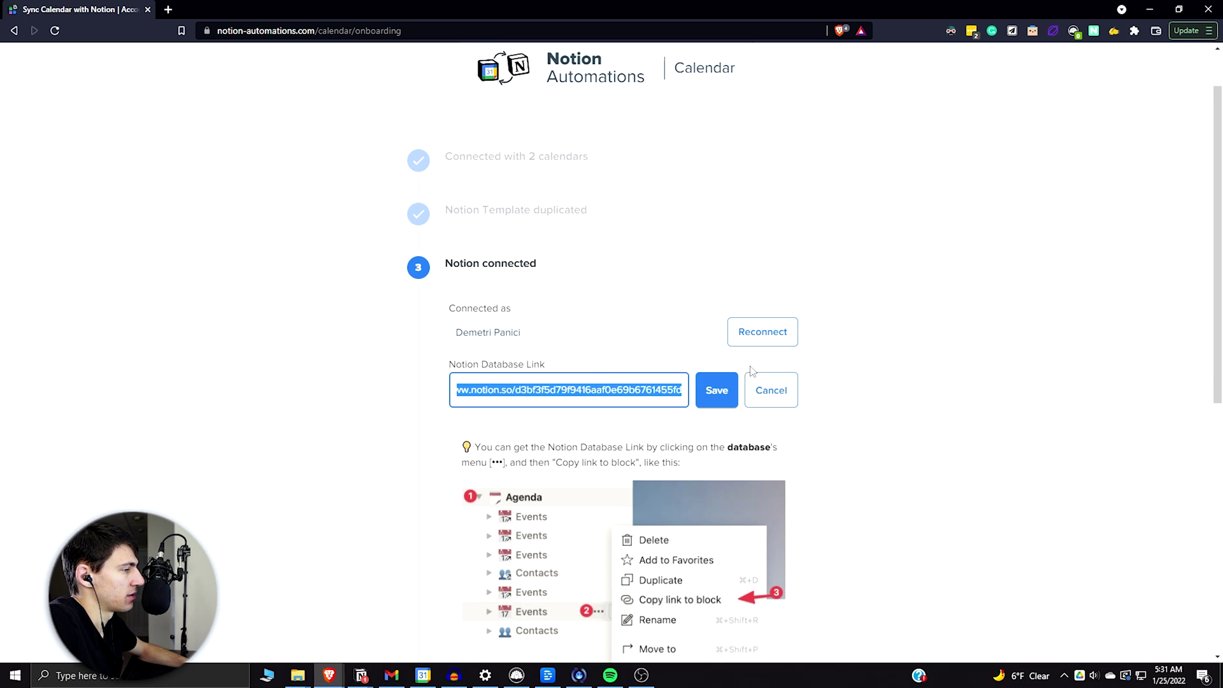
{"action": "key", "text": "Return"}
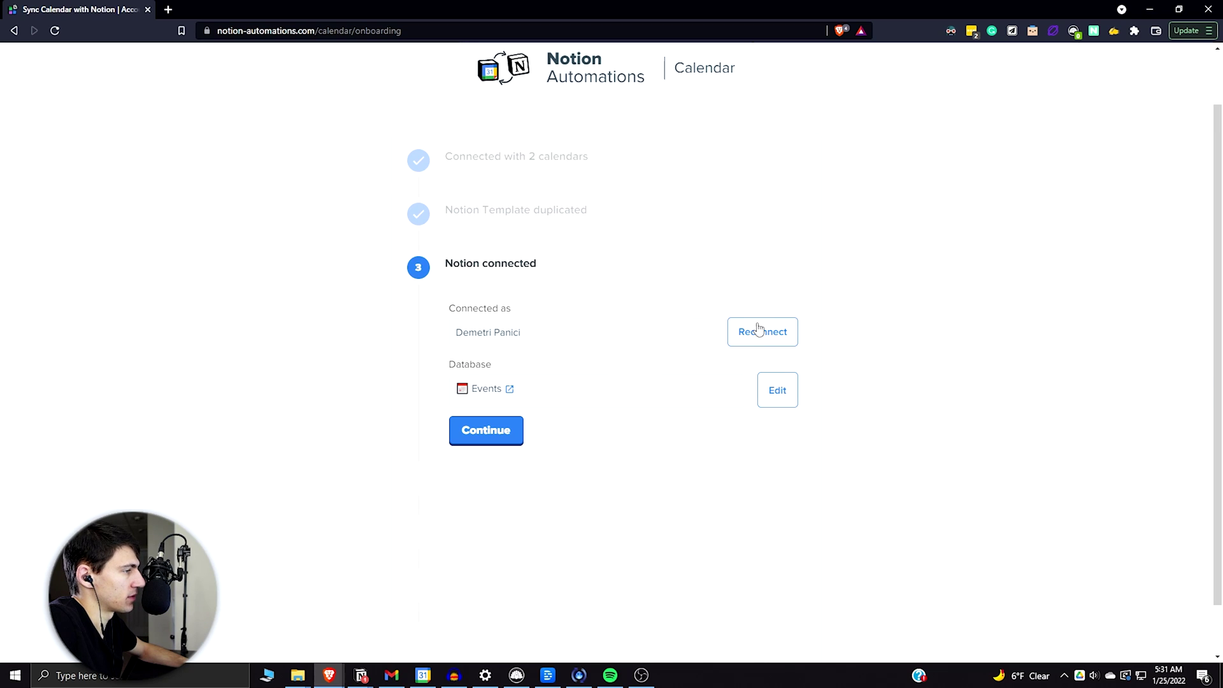
Reconnect Notion, grant the integration access to the Agenda page and confirm the connection
{"action": "left_click", "coordinate": [758, 330]}
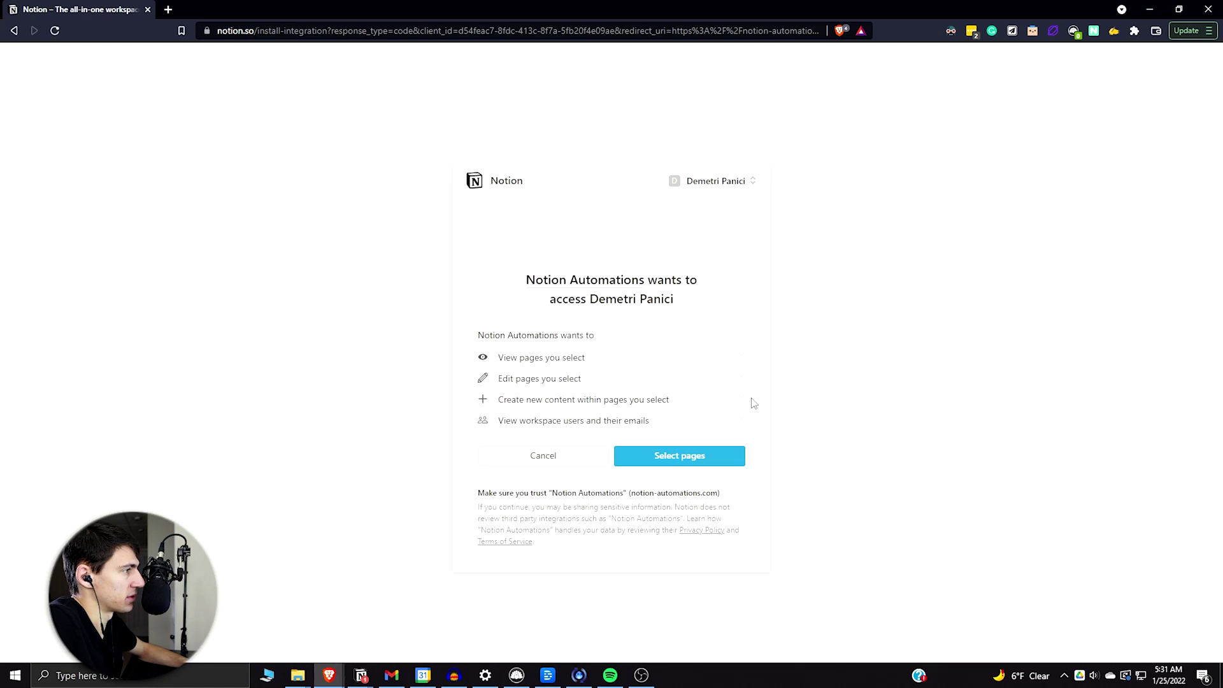
{"action": "left_click", "coordinate": [689, 456]}
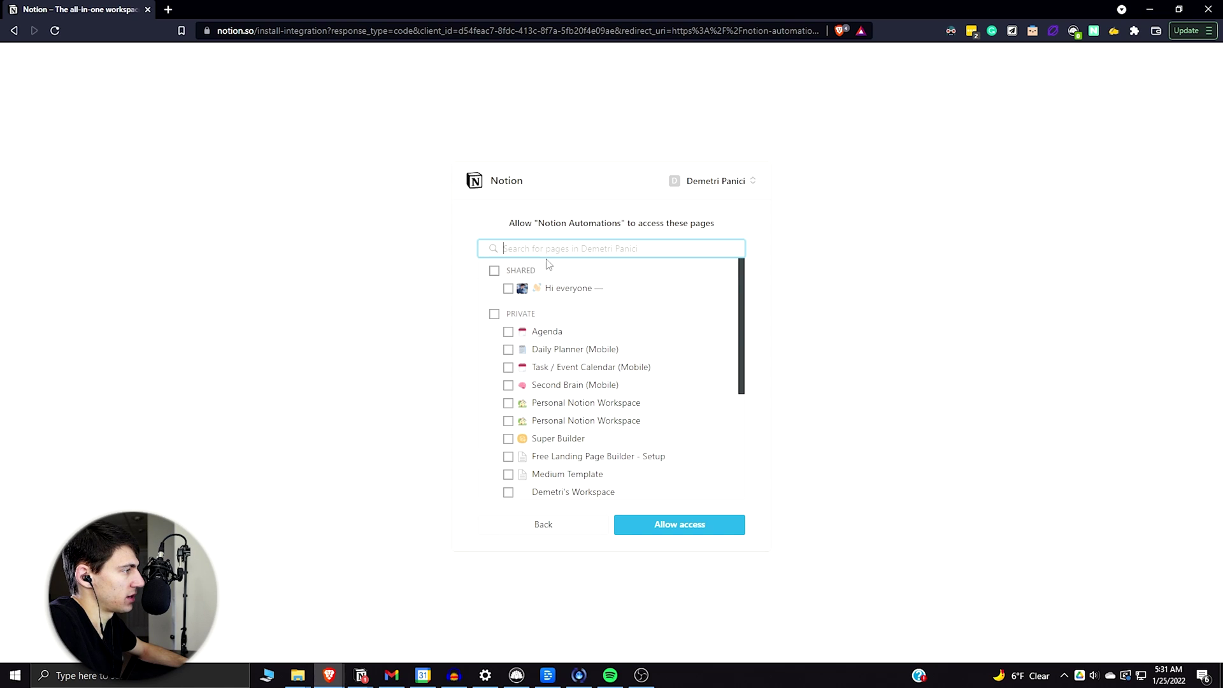
{"action": "left_click", "coordinate": [542, 332]}
{"action": "left_click", "coordinate": [666, 530]}
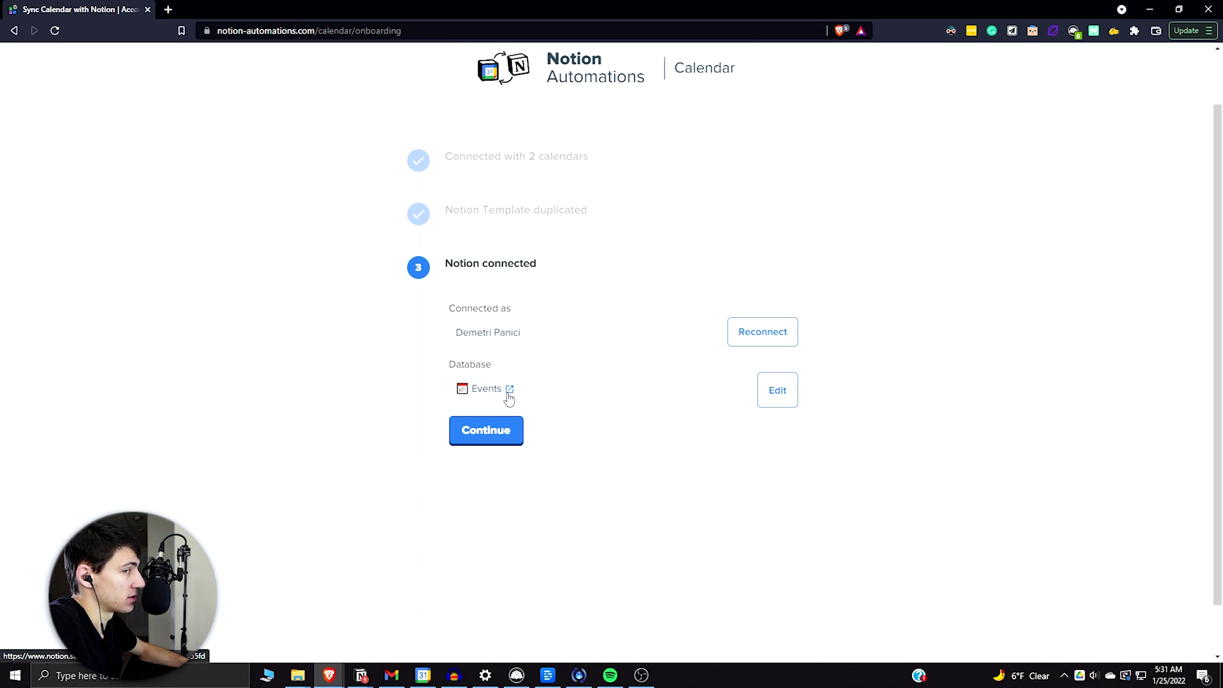
{"action": "left_click", "coordinate": [487, 430]}
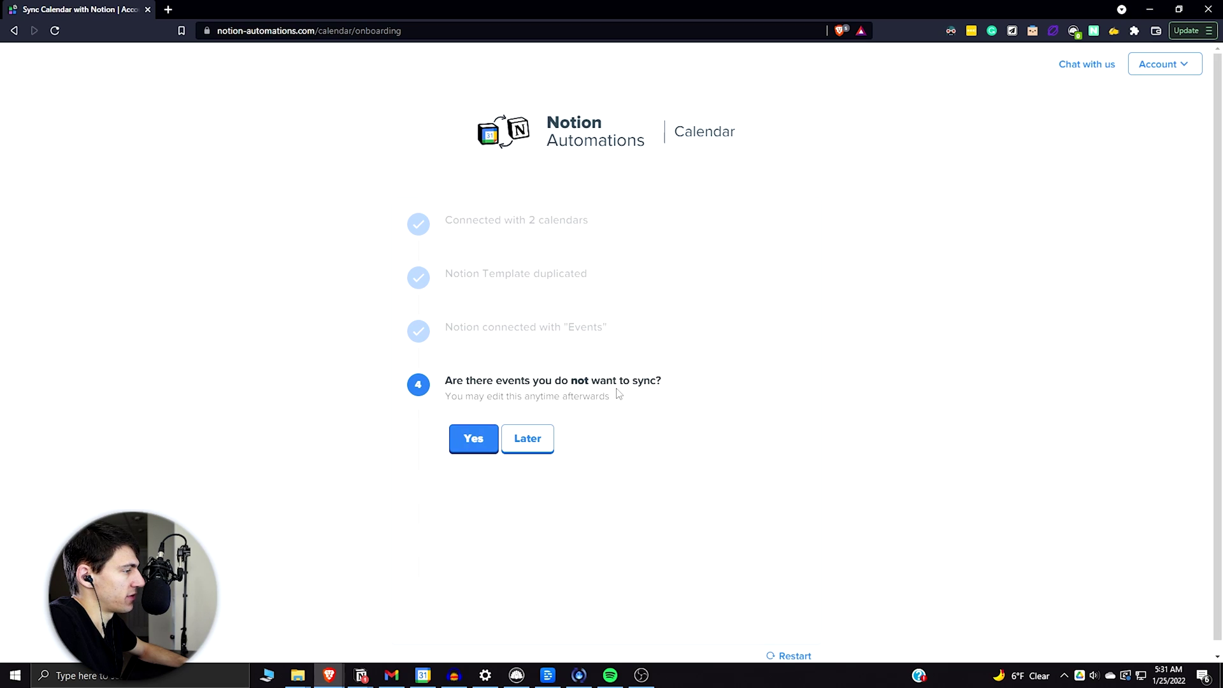
{"action": "left_click", "coordinate": [470, 439]}
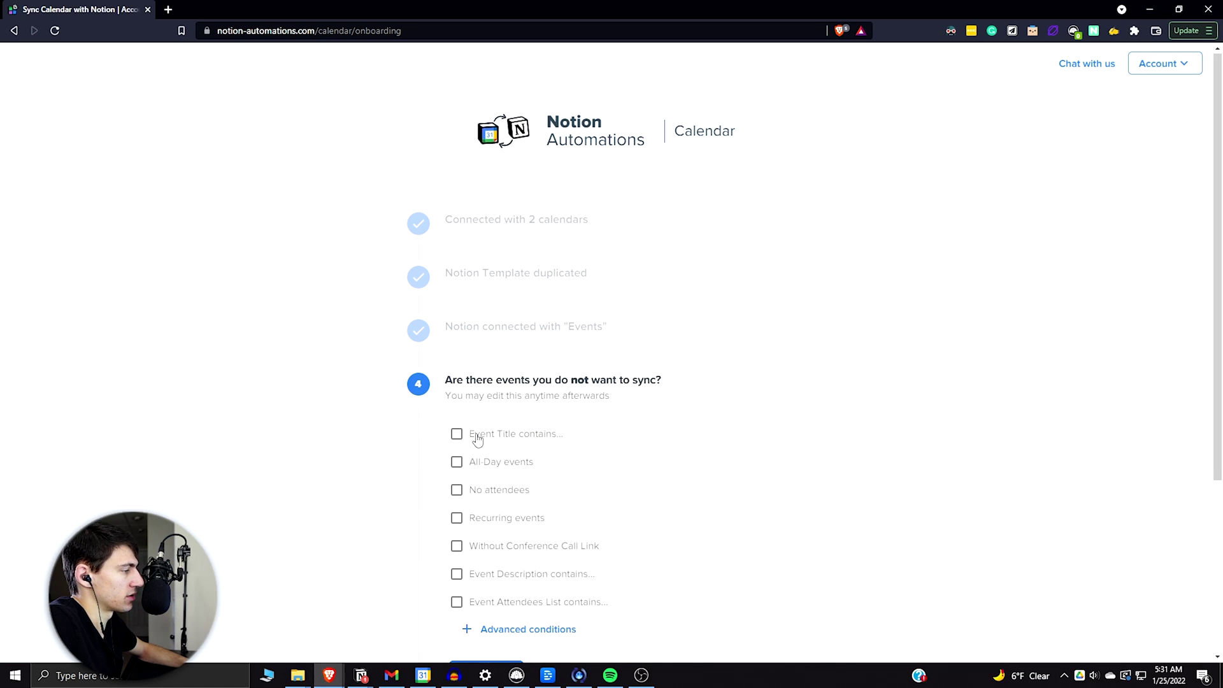
{"action": "scroll", "coordinate": [477, 435], "scroll_direction": "down", "scroll_amount": 1}
{"action": "left_click", "coordinate": [457, 372]}
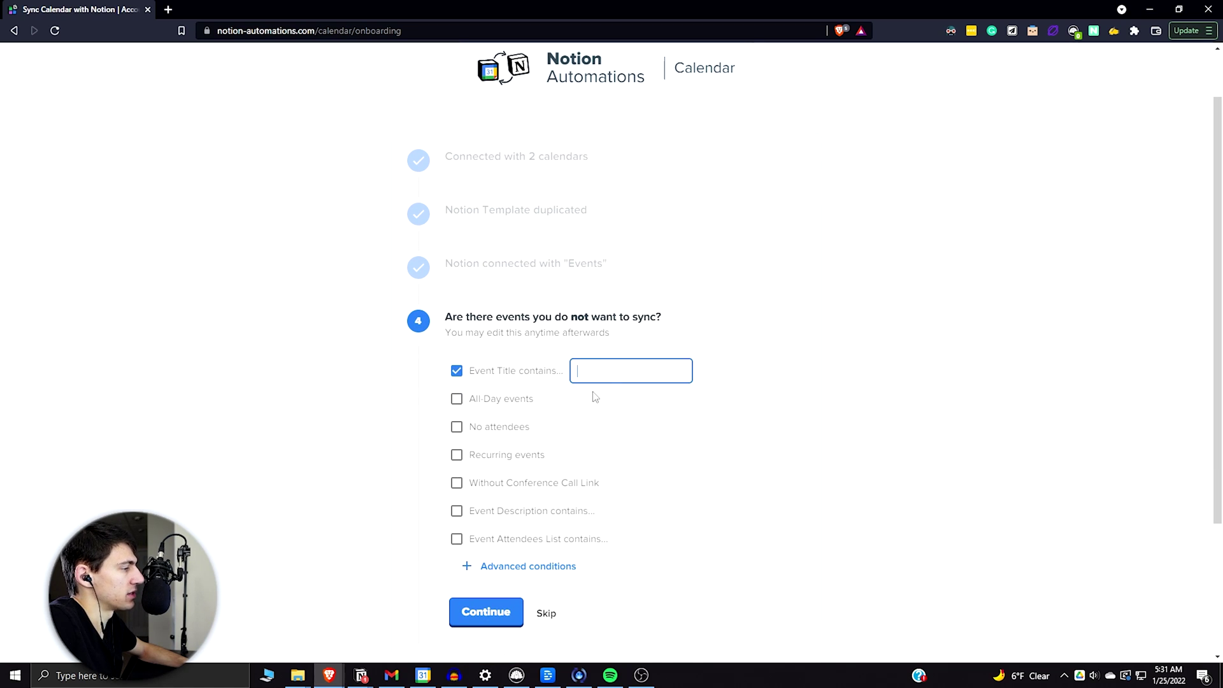
{"action": "type", "text": "Demetri RP"}
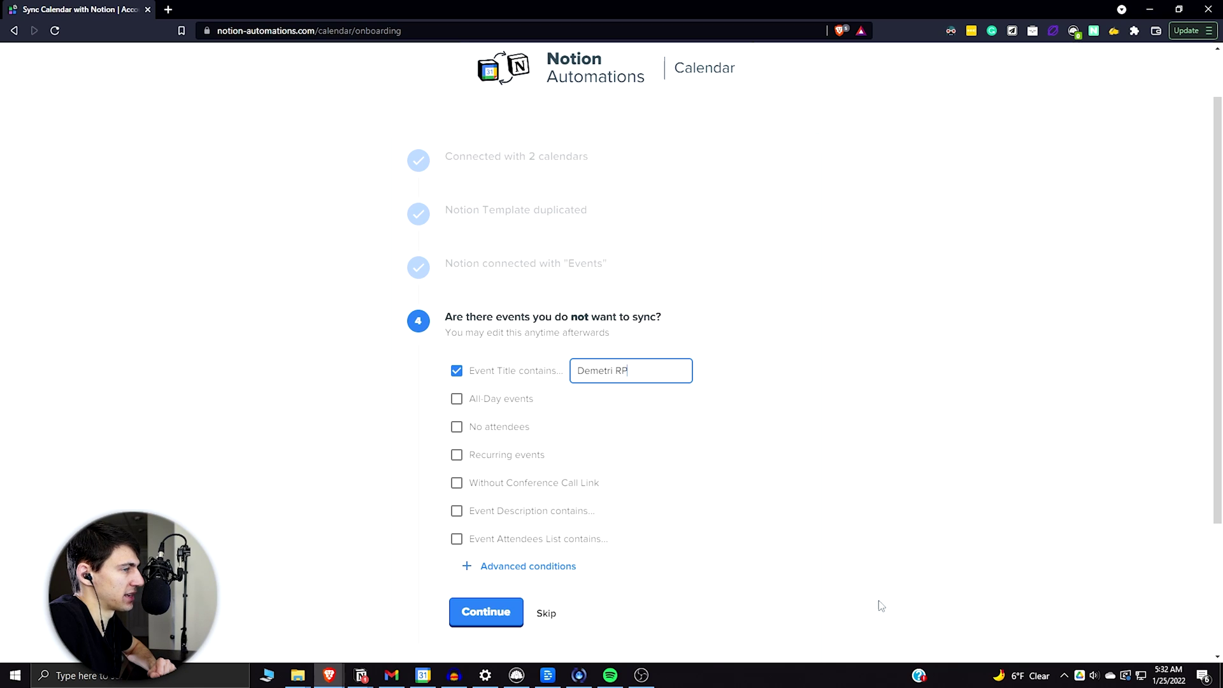
{"action": "scroll", "coordinate": [597, 577], "scroll_direction": "down", "scroll_amount": 1}
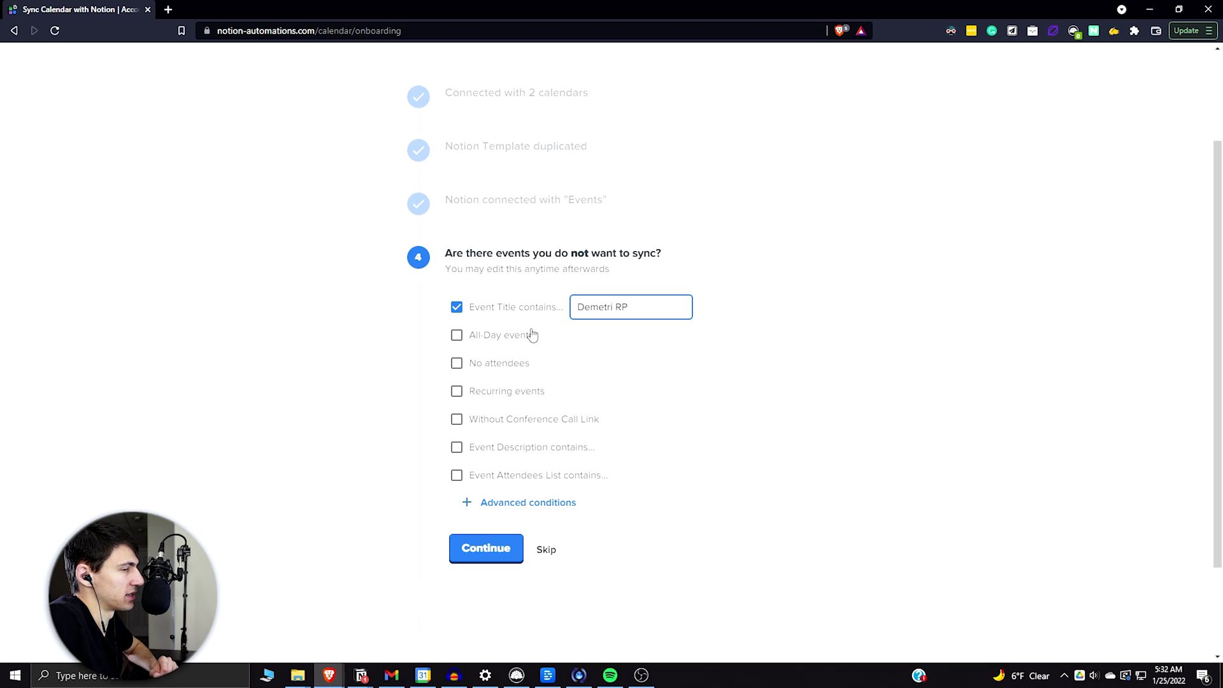
{"action": "scroll", "coordinate": [532, 334], "scroll_direction": "up", "scroll_amount": 1}
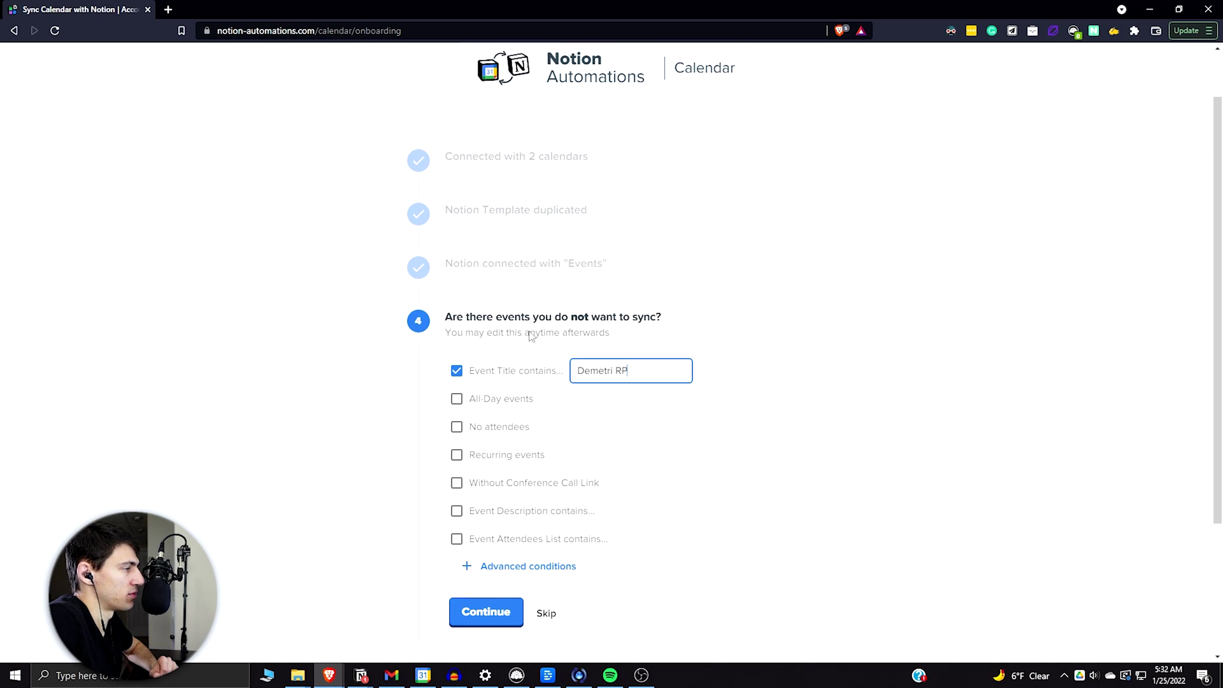
{"action": "scroll", "coordinate": [532, 335], "scroll_direction": "down", "scroll_amount": 2}
{"action": "scroll", "coordinate": [533, 337], "scroll_direction": "up", "scroll_amount": 1}
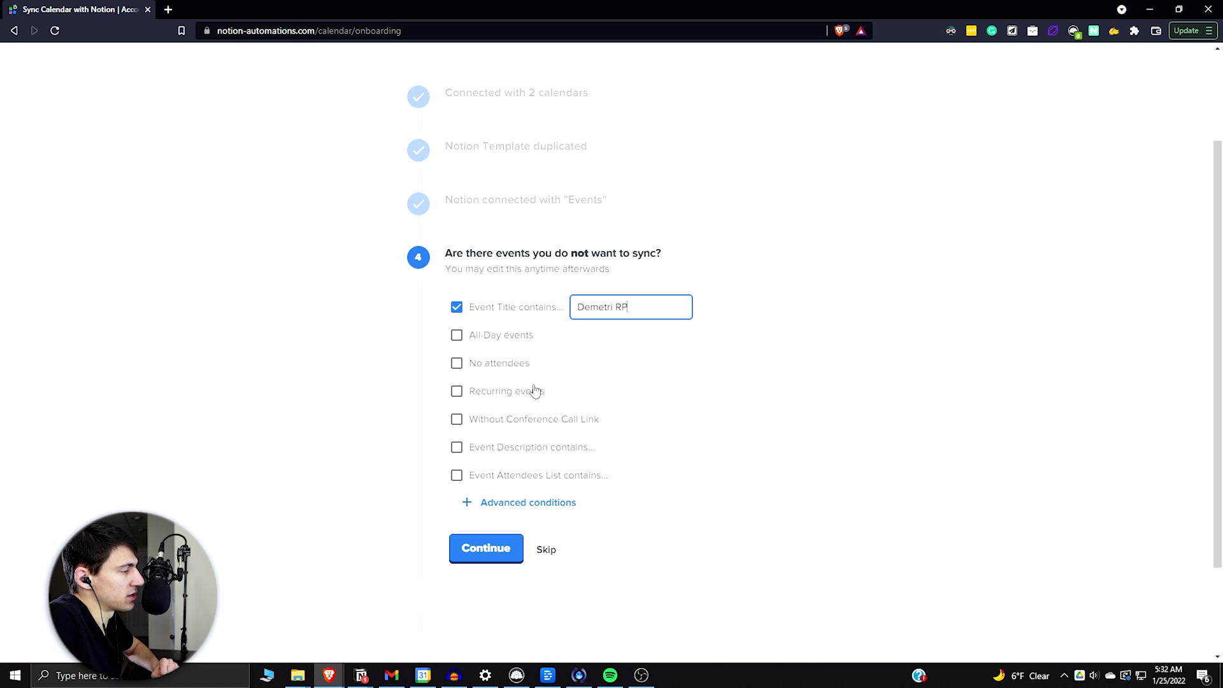
{"action": "scroll", "coordinate": [539, 394], "scroll_direction": "down", "scroll_amount": 2}
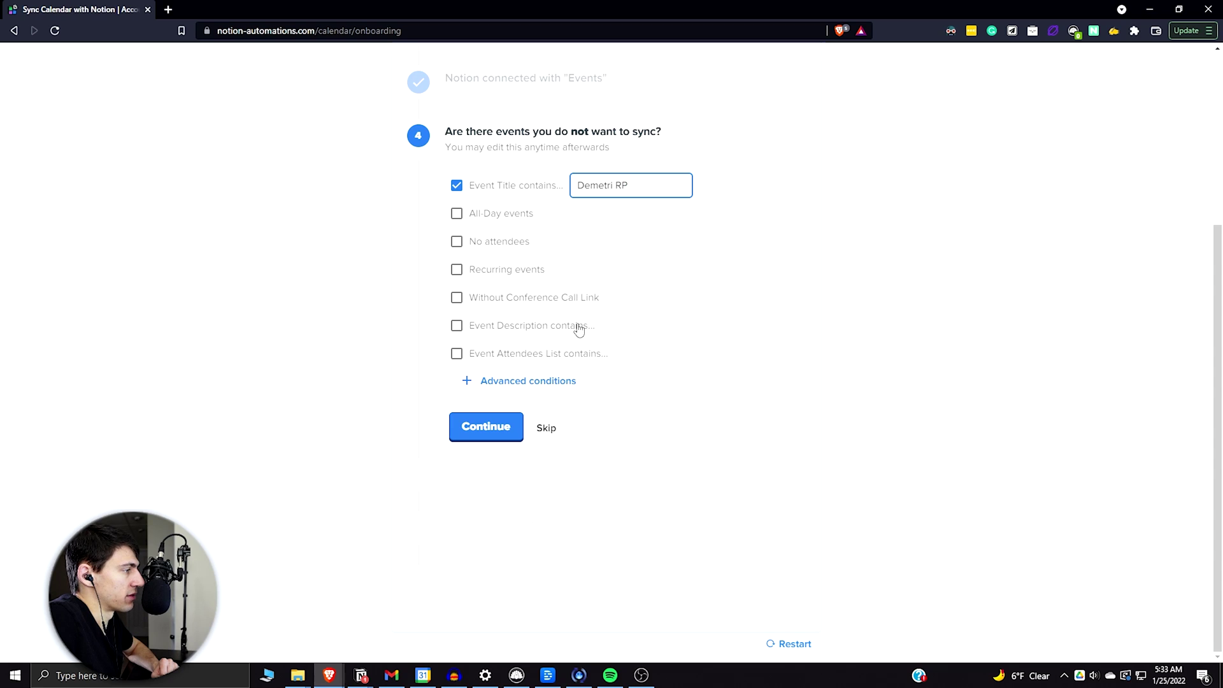
{"action": "left_click", "coordinate": [554, 381]}
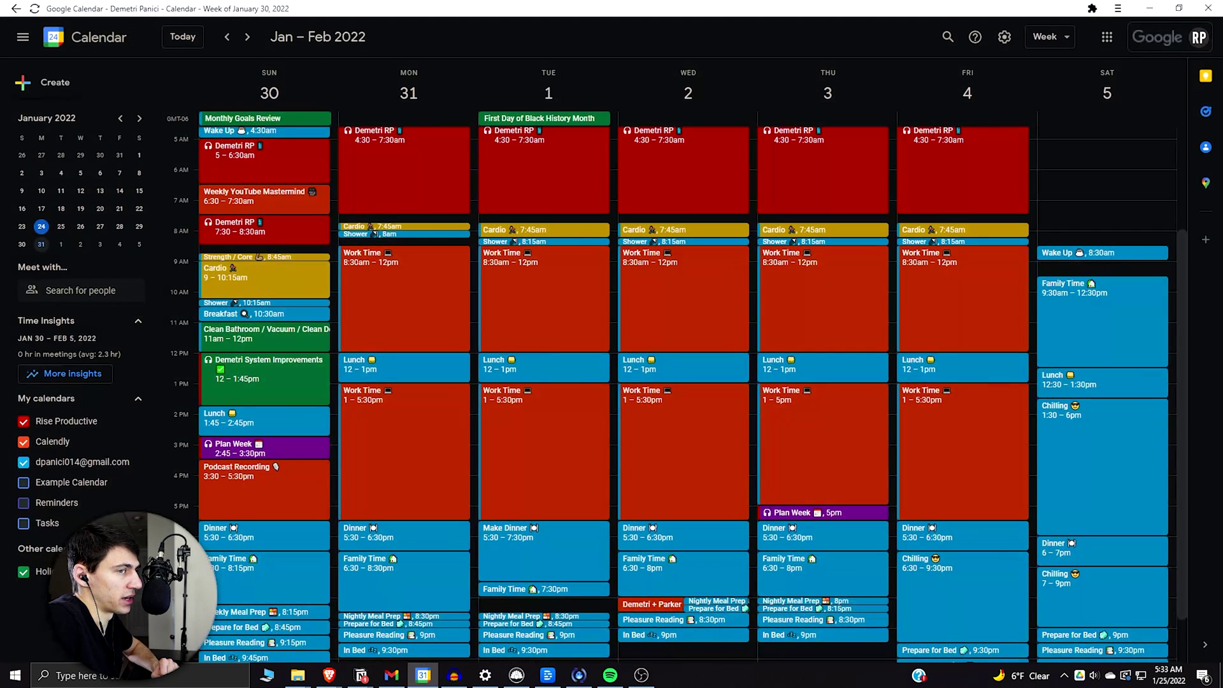
{"action": "scroll", "coordinate": [536, 293], "scroll_direction": "up", "scroll_amount": 2}
Review the week's events, comparing the Demetri RP event title with the exclusion filter
{"action": "left_click", "coordinate": [418, 252]}
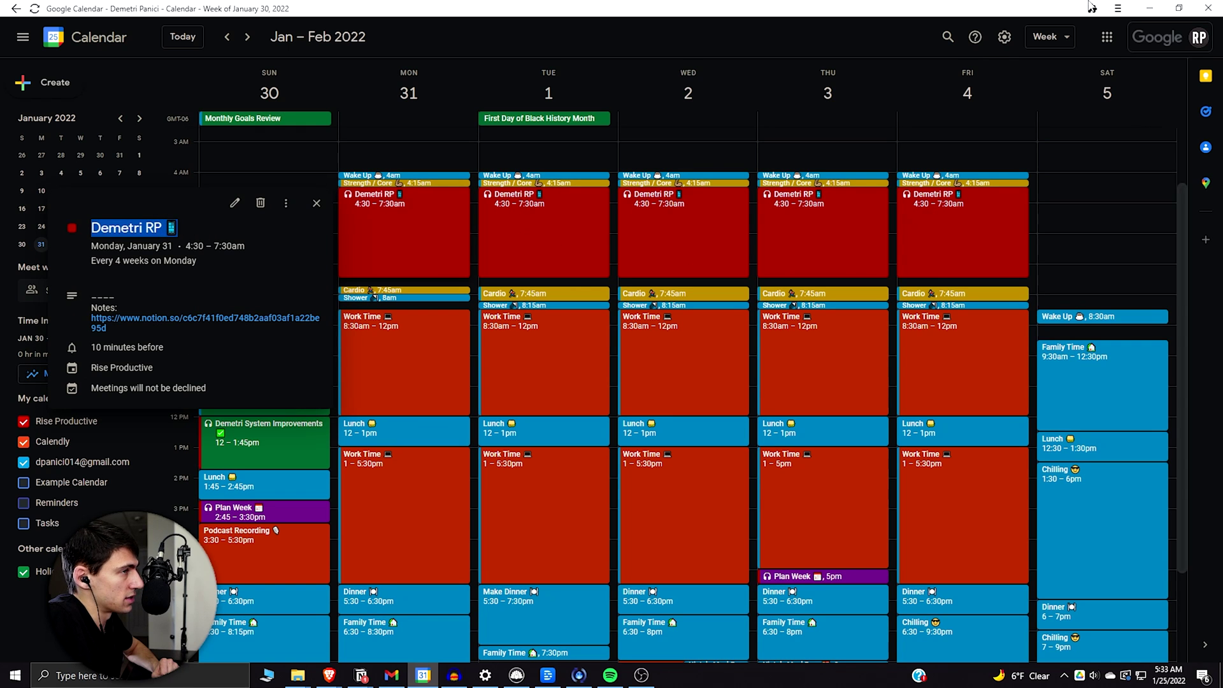
{"action": "key", "text": "alt+Tab"}
{"action": "type", "text": "Demetri RP 📱"}
{"action": "key", "text": "alt+Tab"}
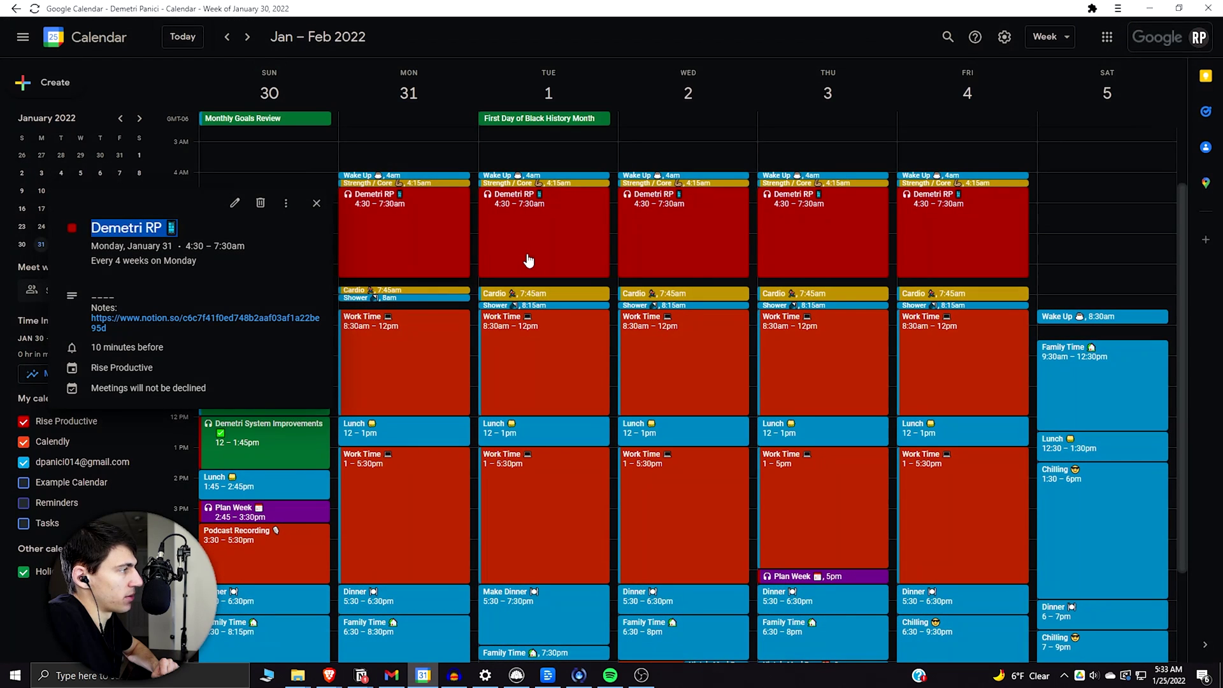
{"action": "left_click", "coordinate": [597, 383]}
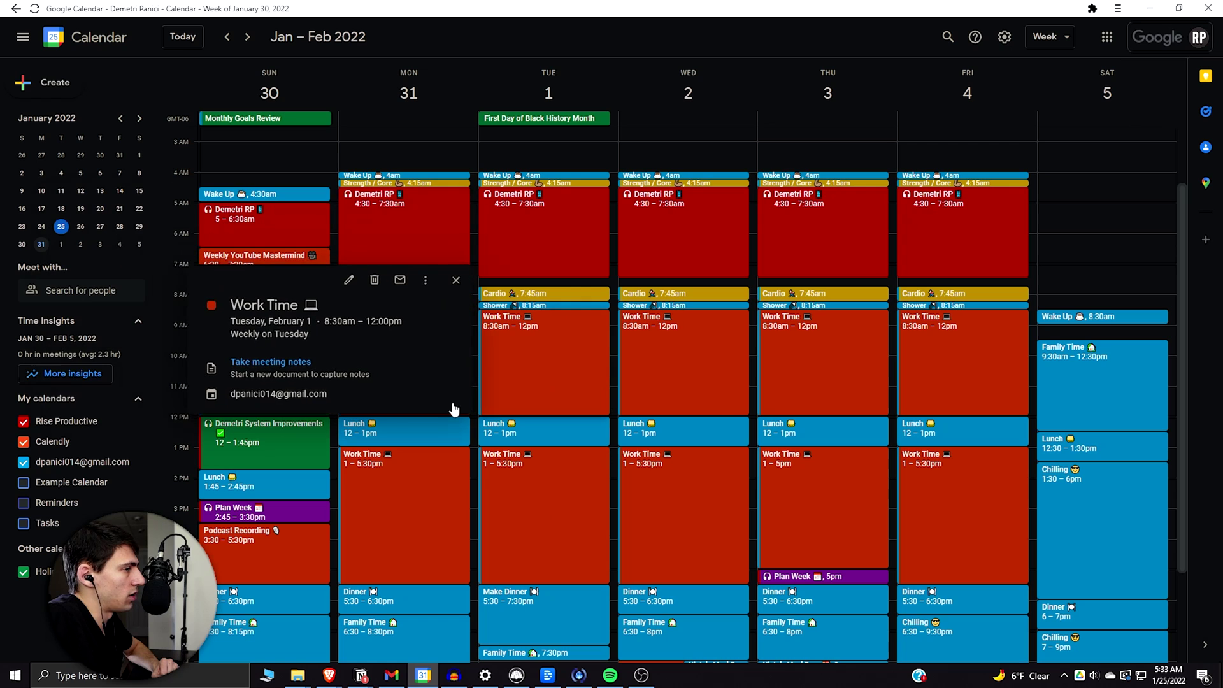
{"action": "left_click", "coordinate": [641, 369]}
{"action": "key", "text": "Escape"}
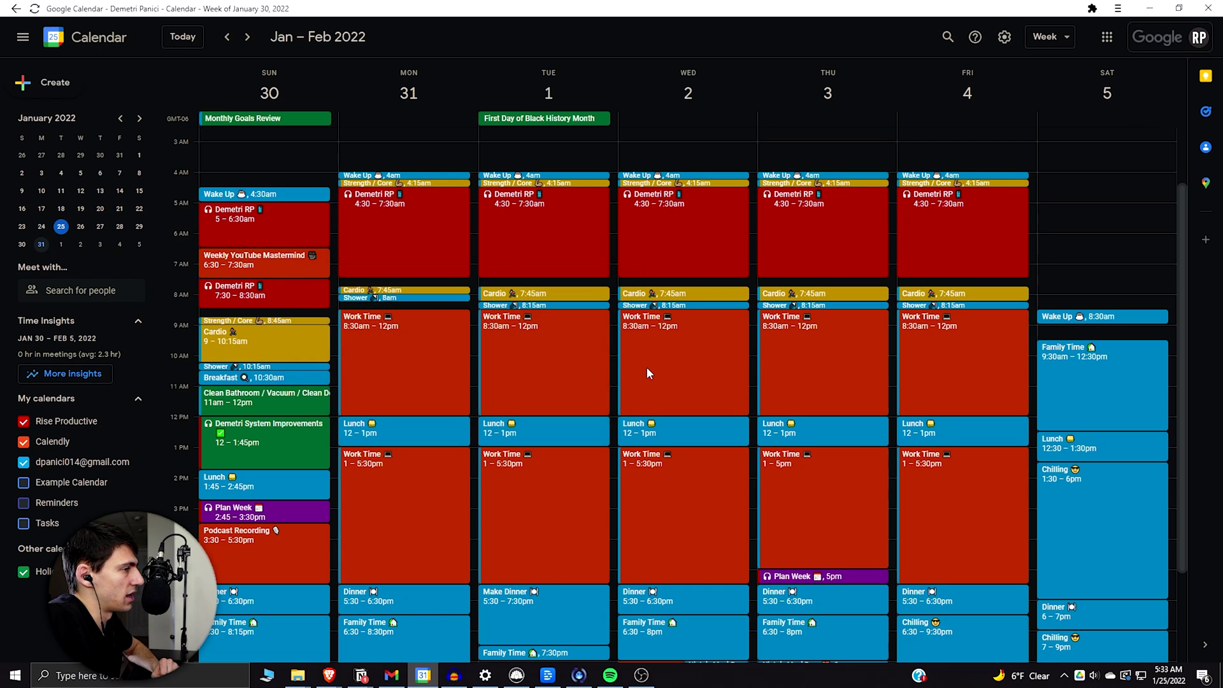
{"action": "scroll", "coordinate": [647, 369], "scroll_direction": "down", "scroll_amount": 2}
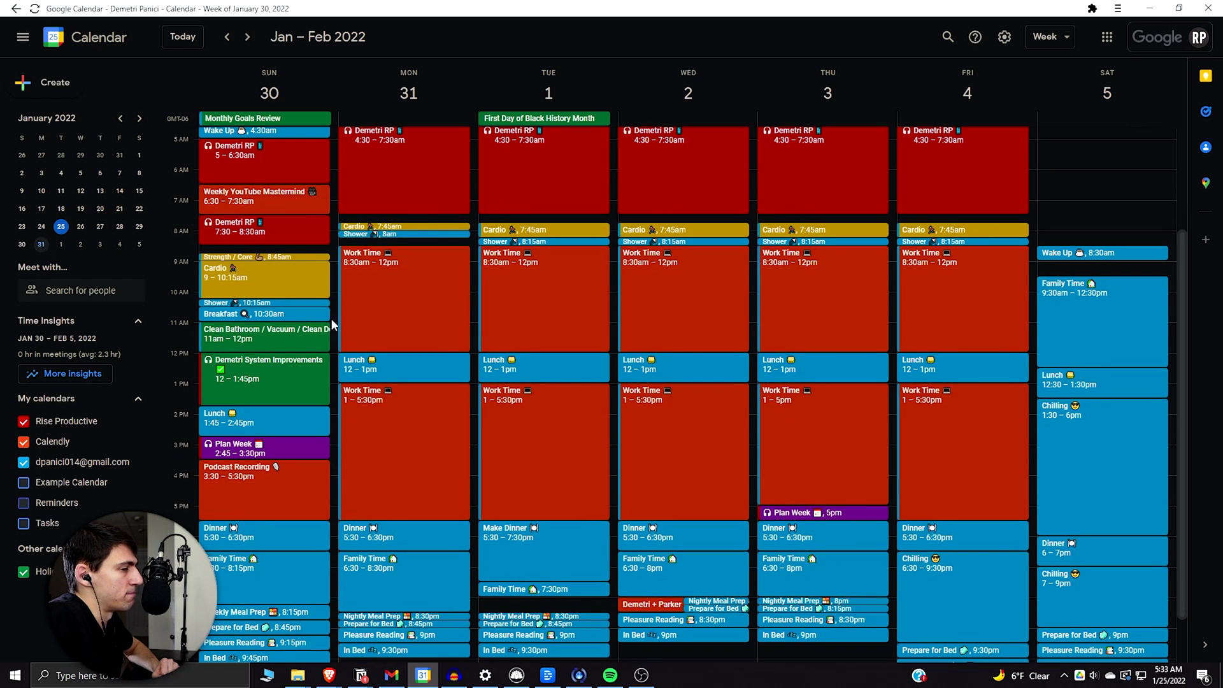
{"action": "scroll", "coordinate": [885, 420], "scroll_direction": "up", "scroll_amount": 2}
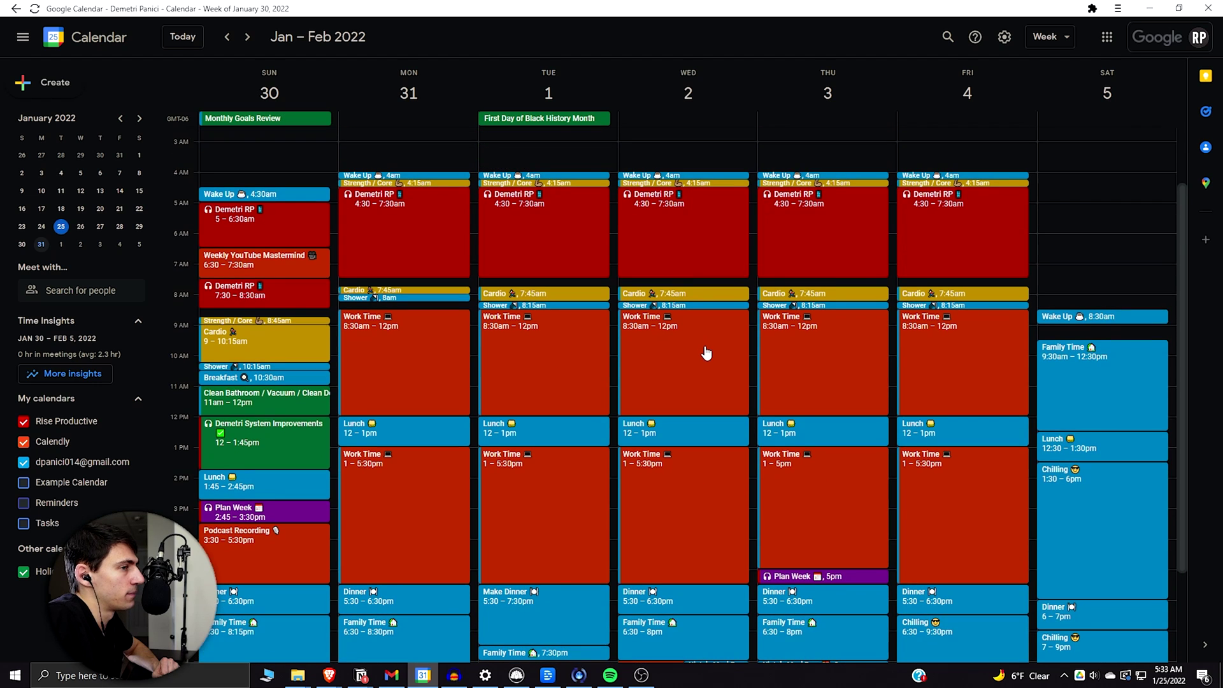
{"action": "scroll", "coordinate": [704, 354], "scroll_direction": "down", "scroll_amount": 2}
{"action": "scroll", "coordinate": [638, 280], "scroll_direction": "up", "scroll_amount": 2}
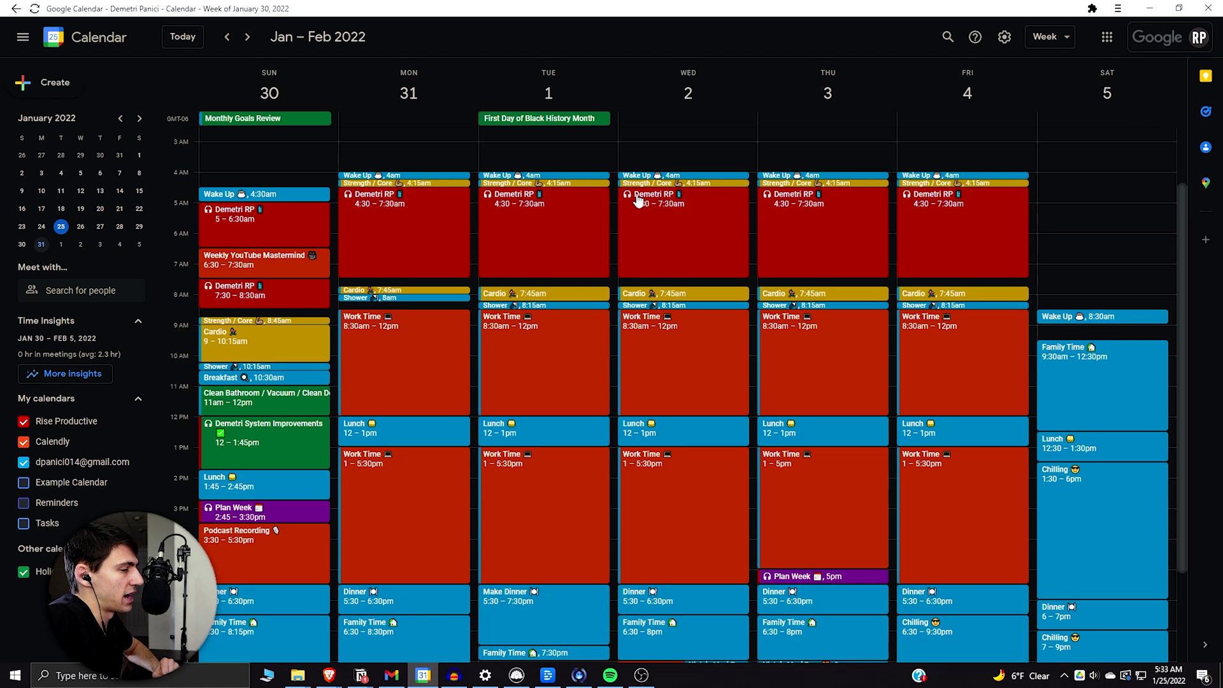
{"action": "scroll", "coordinate": [638, 199], "scroll_direction": "down", "scroll_amount": 2}
{"action": "scroll", "coordinate": [637, 203], "scroll_direction": "up", "scroll_amount": 2}
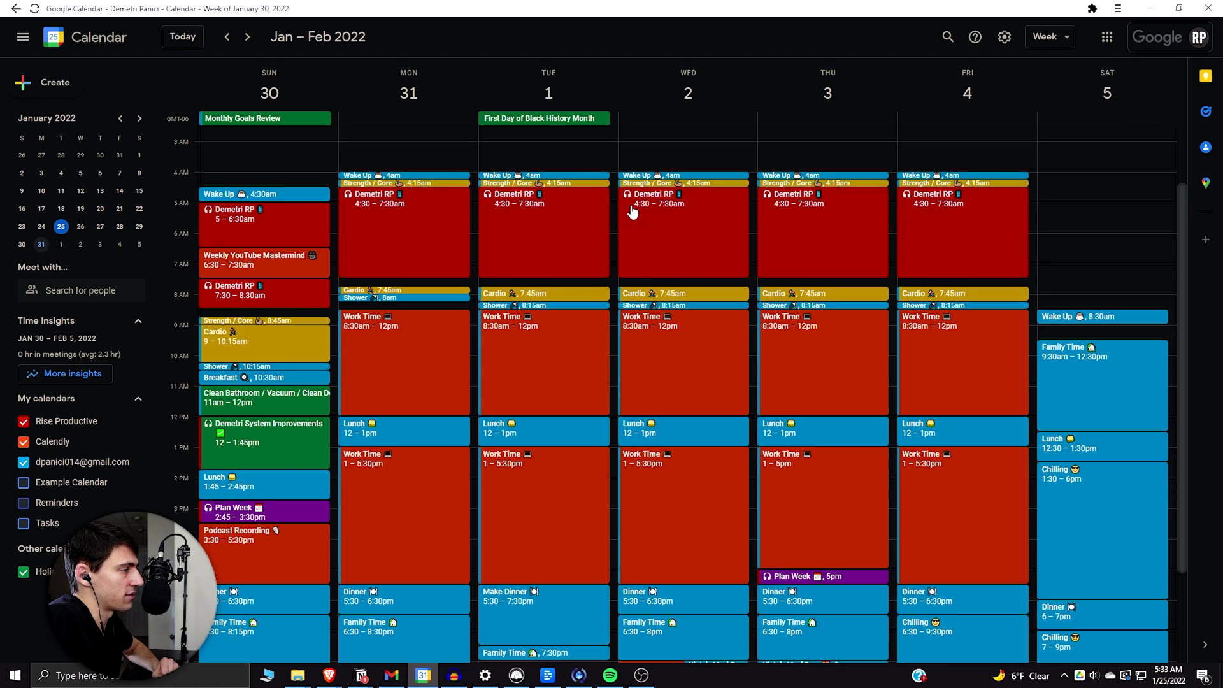
{"action": "scroll", "coordinate": [631, 212], "scroll_direction": "down", "scroll_amount": 2}
{"action": "scroll", "coordinate": [630, 210], "scroll_direction": "down", "scroll_amount": 1}
{"action": "scroll", "coordinate": [627, 216], "scroll_direction": "down", "scroll_amount": 1}
{"action": "scroll", "coordinate": [625, 219], "scroll_direction": "up", "scroll_amount": 4}
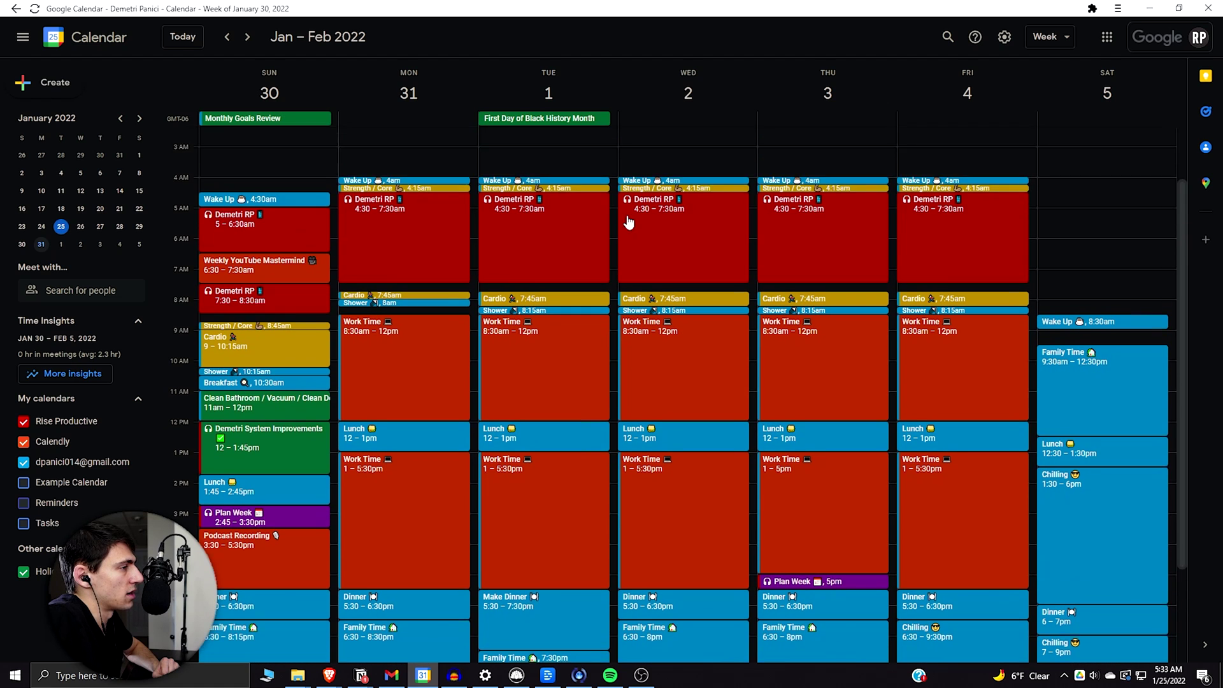
{"action": "scroll", "coordinate": [629, 222], "scroll_direction": "down", "scroll_amount": 1}
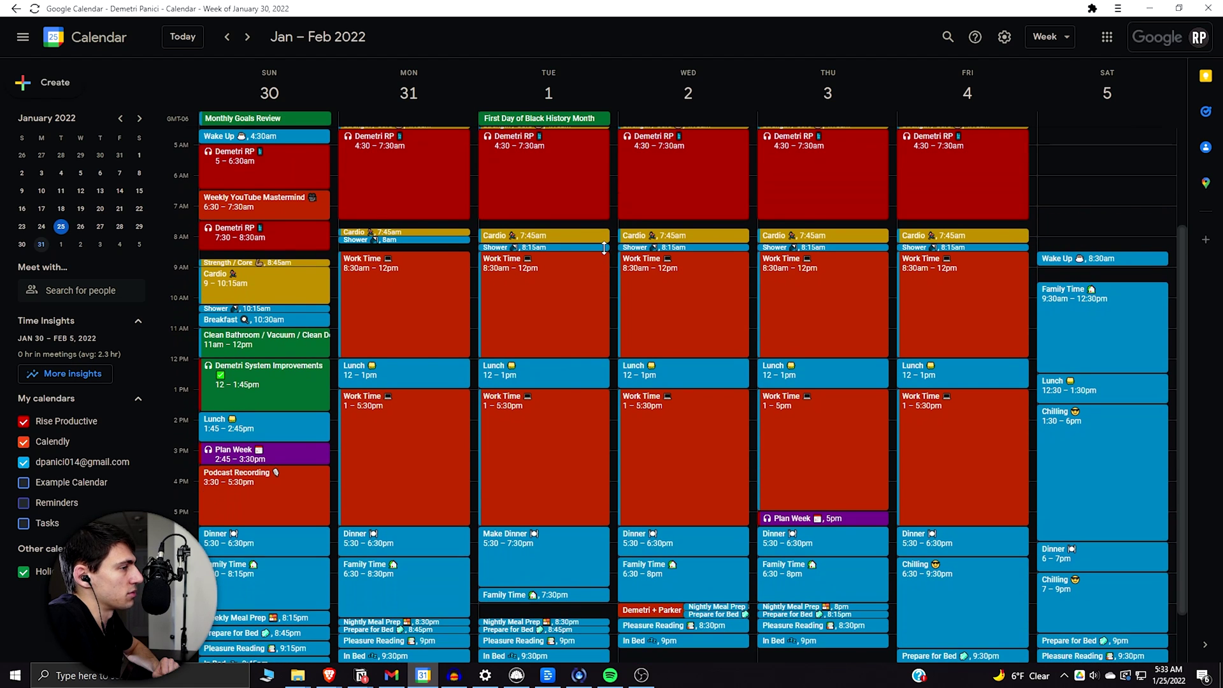
{"action": "left_click", "coordinate": [311, 346]}
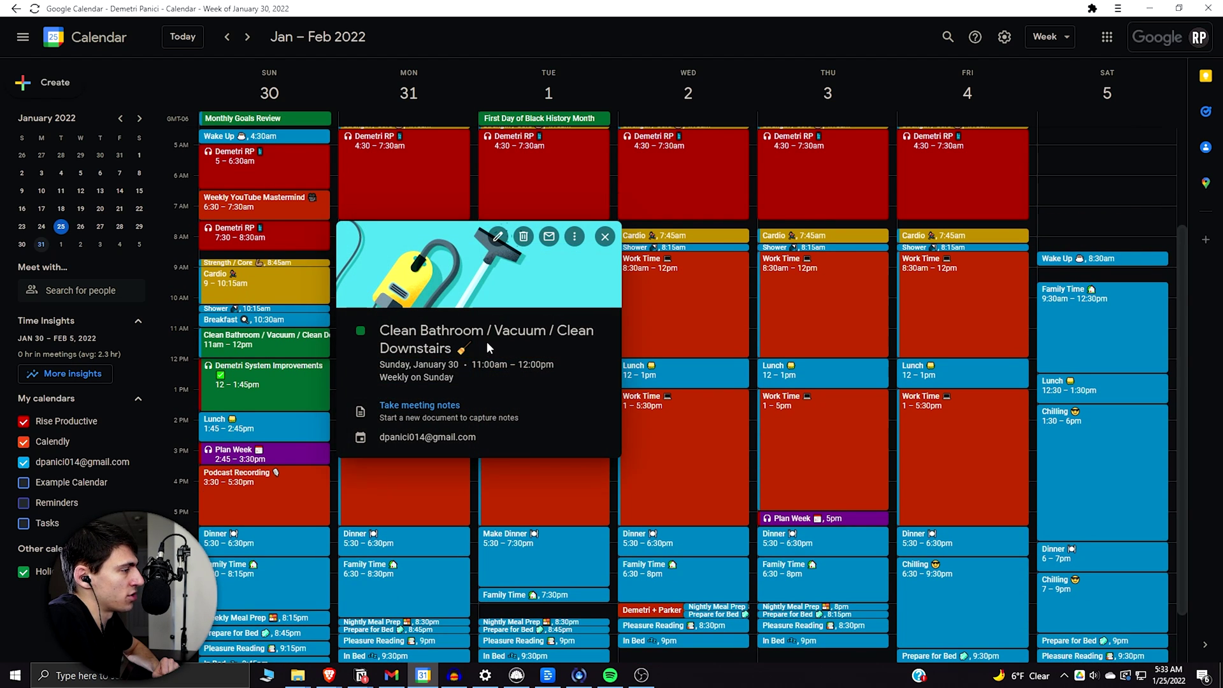
{"action": "left_click", "coordinate": [307, 345]}
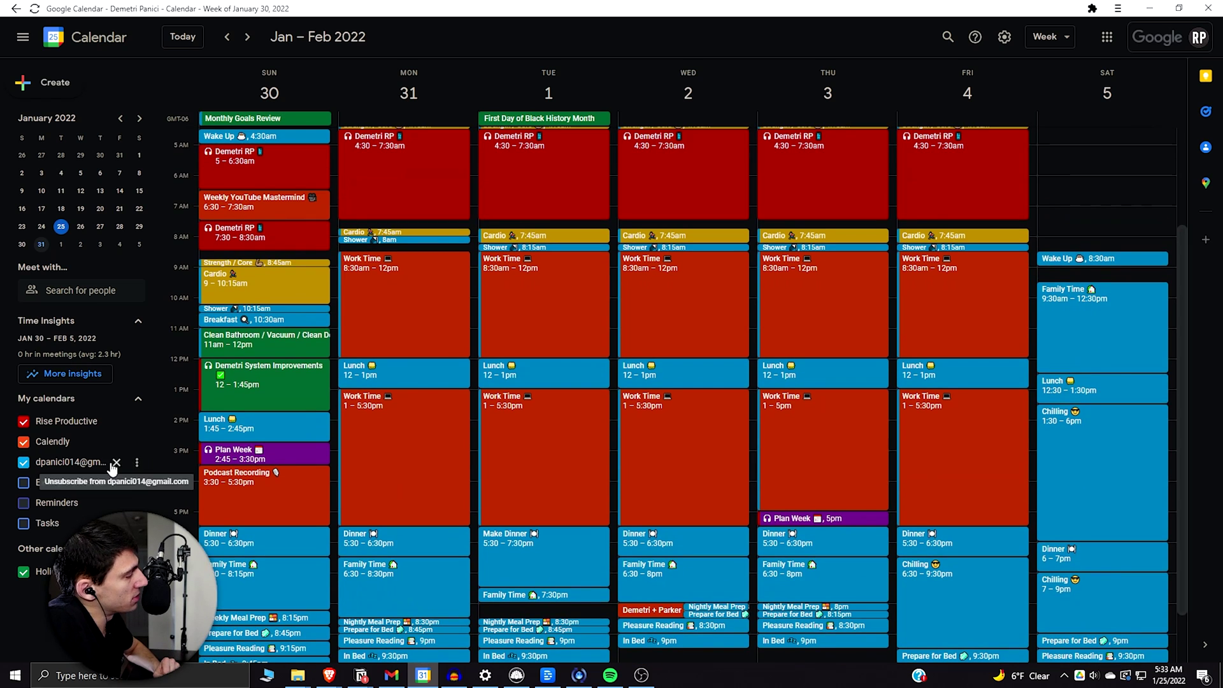
Hide the personal Gmail calendar so only Rise Productive, Calendly and holiday events show
{"action": "left_click", "coordinate": [86, 463]}
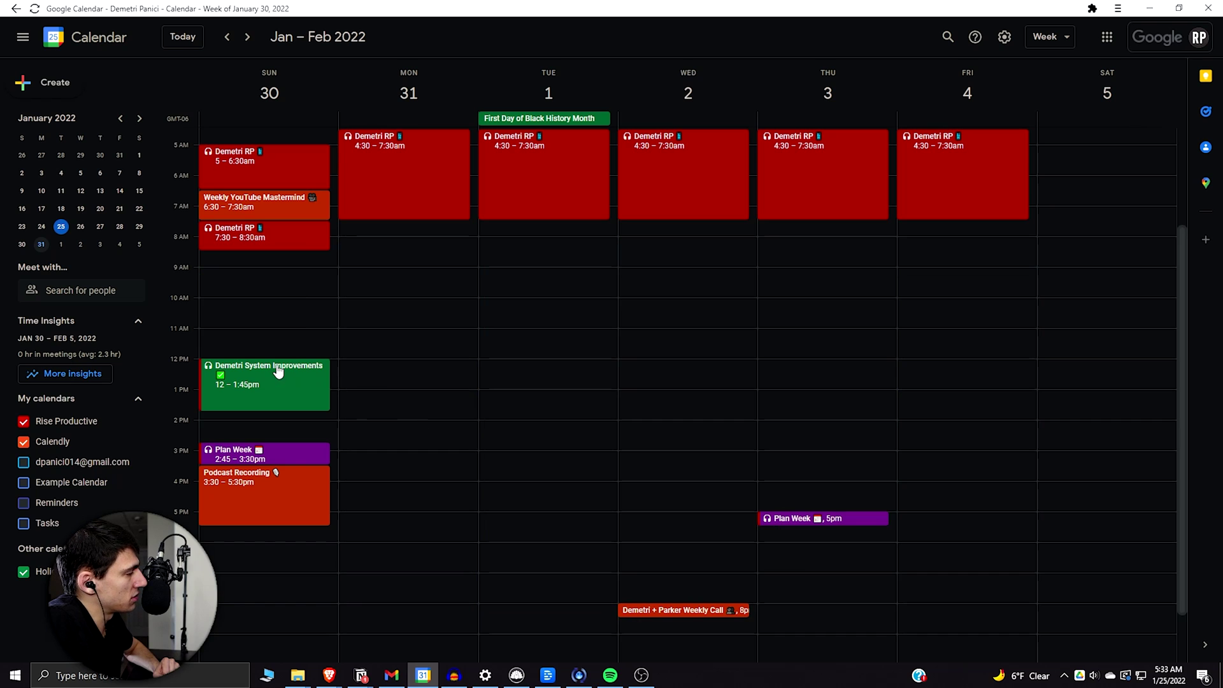
{"action": "scroll", "coordinate": [269, 390], "scroll_direction": "down", "scroll_amount": 1}
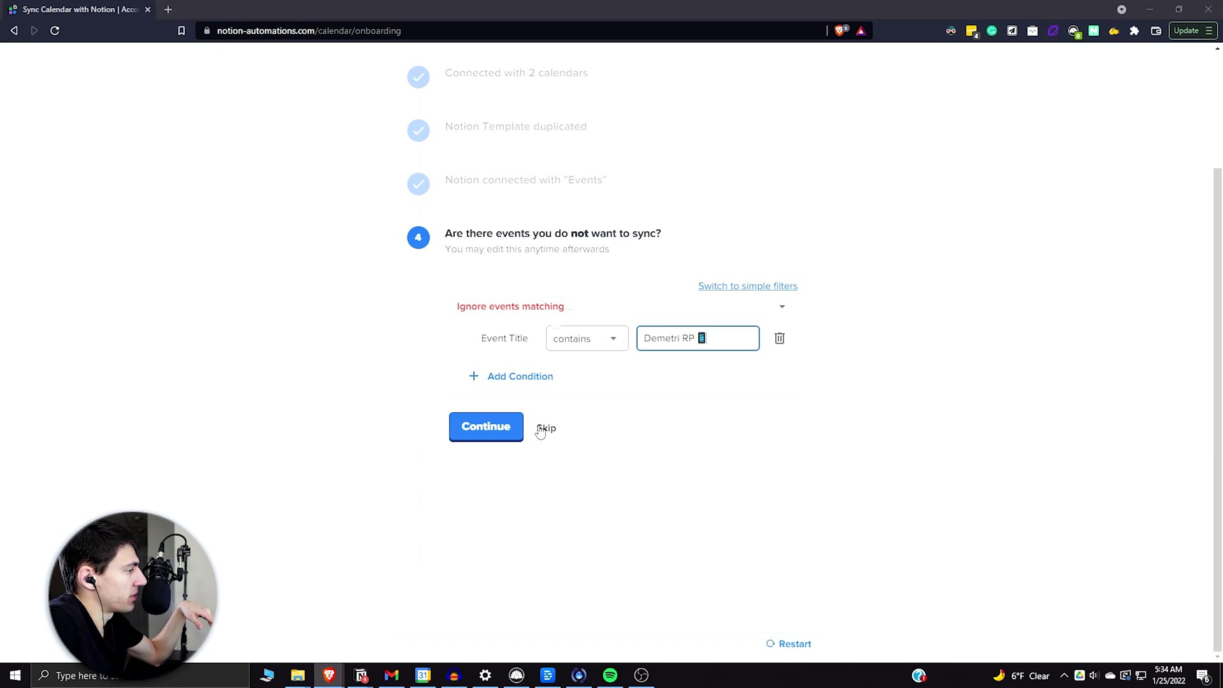
Keep the title filter, append Notion page links, and finish with a test sync of nine events
{"action": "left_click", "coordinate": [504, 428]}
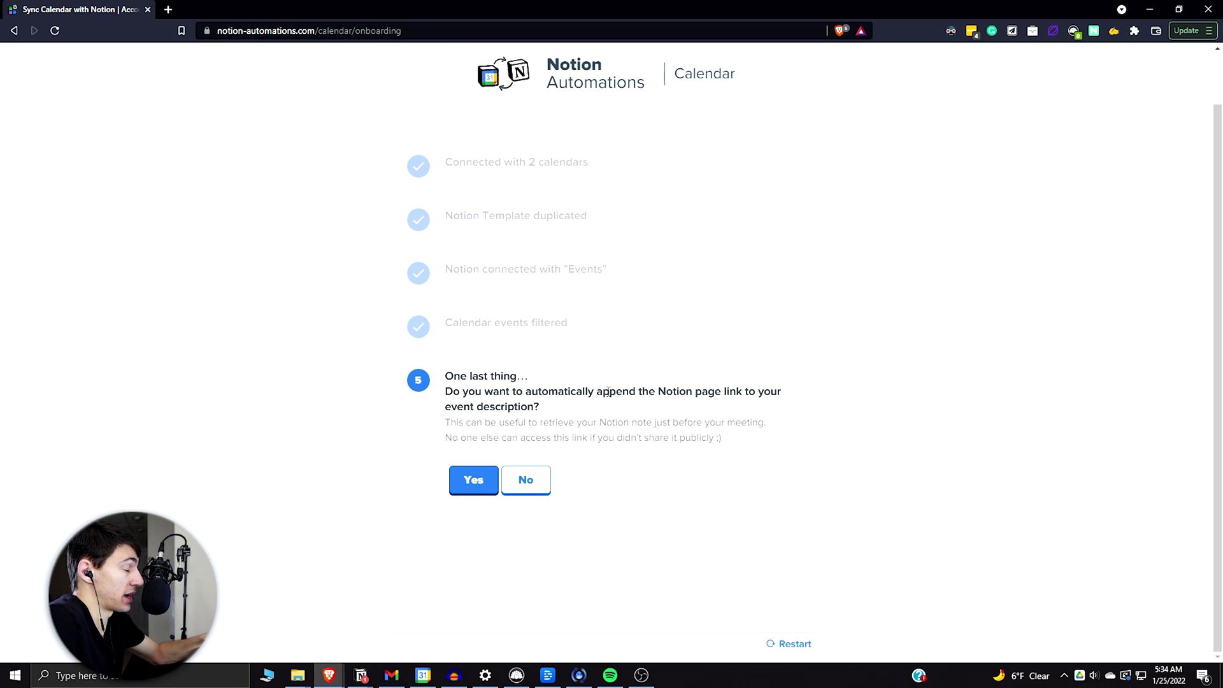
{"action": "left_click", "coordinate": [474, 481]}
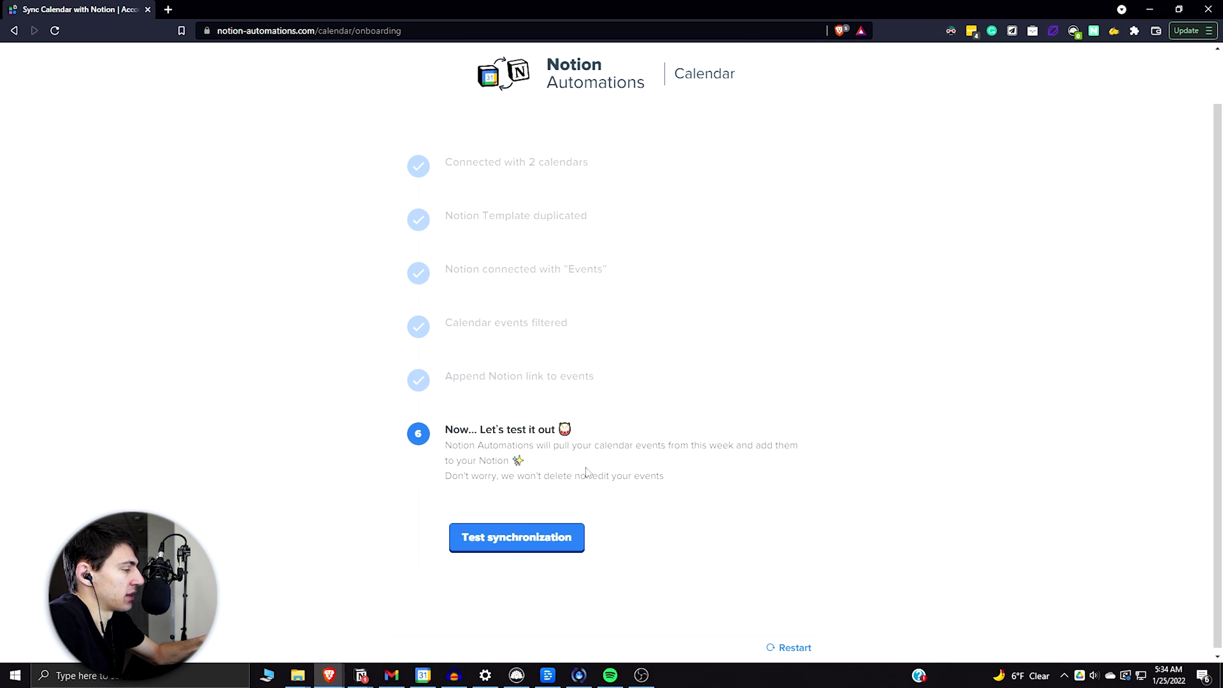
{"action": "left_click", "coordinate": [533, 547]}
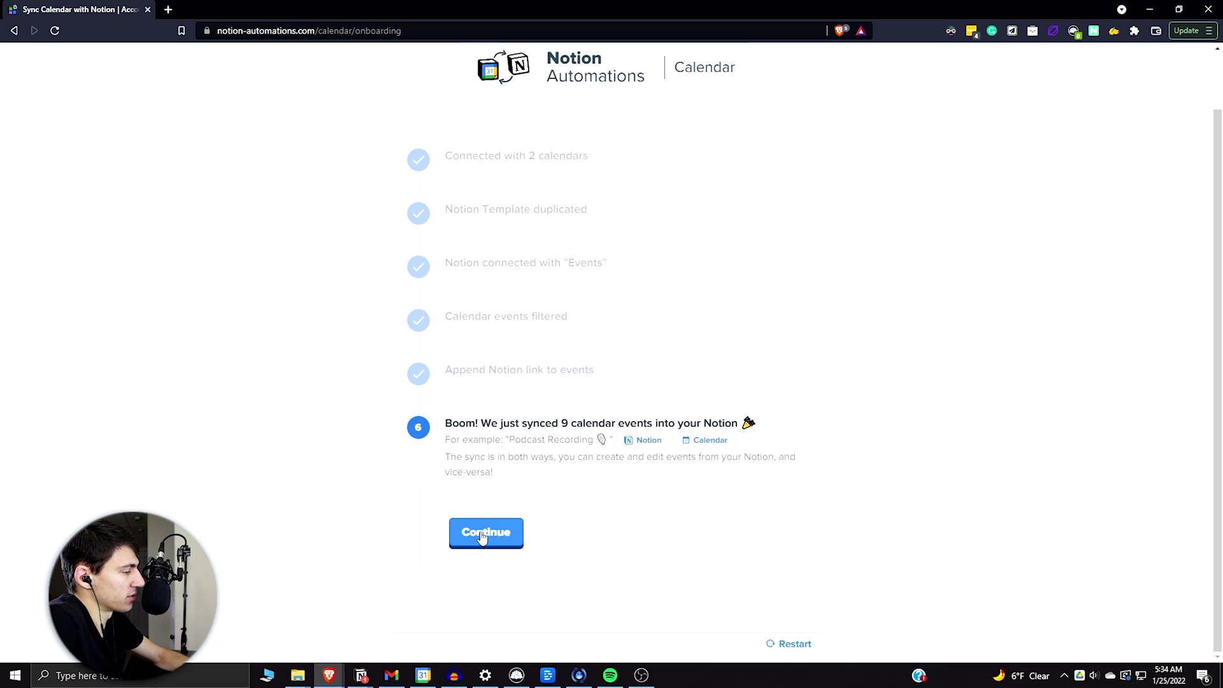
{"action": "left_click", "coordinate": [511, 531]}
{"action": "scroll", "coordinate": [188, 265], "scroll_direction": "down", "scroll_amount": 5}
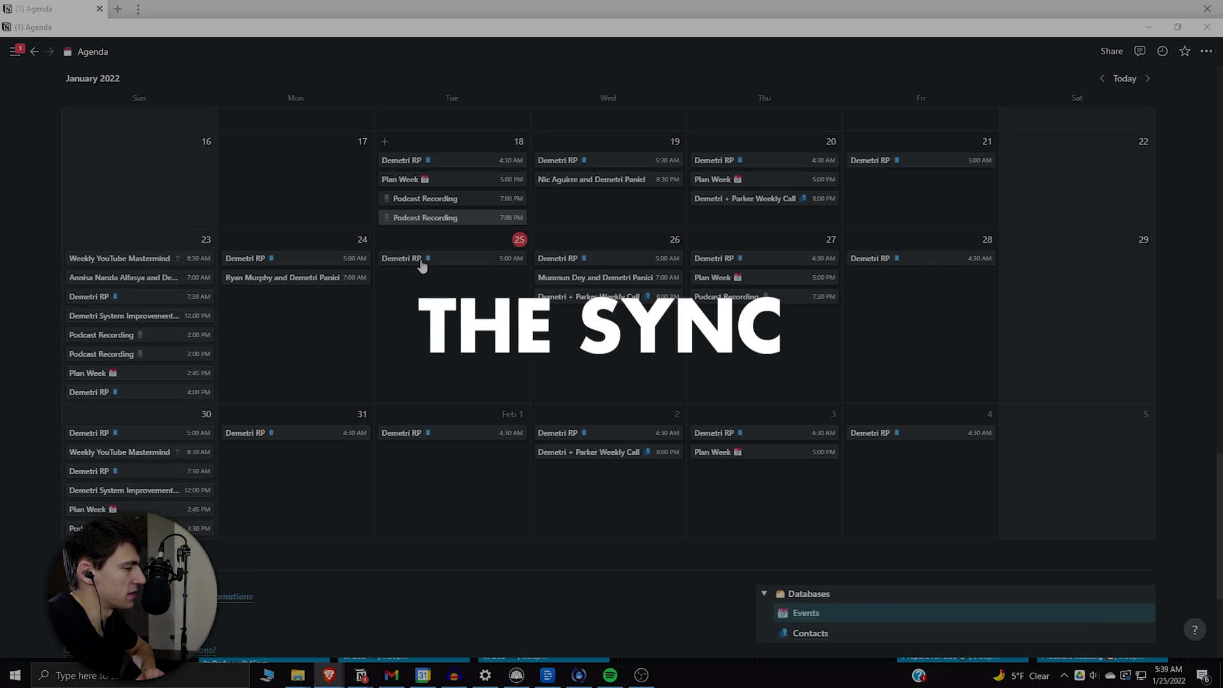
Check the current week of January 23 in Google Calendar against the Notion Agenda events
{"action": "left_click", "coordinate": [782, 455]}
{"action": "scroll", "coordinate": [556, 433], "scroll_direction": "up", "scroll_amount": 3}
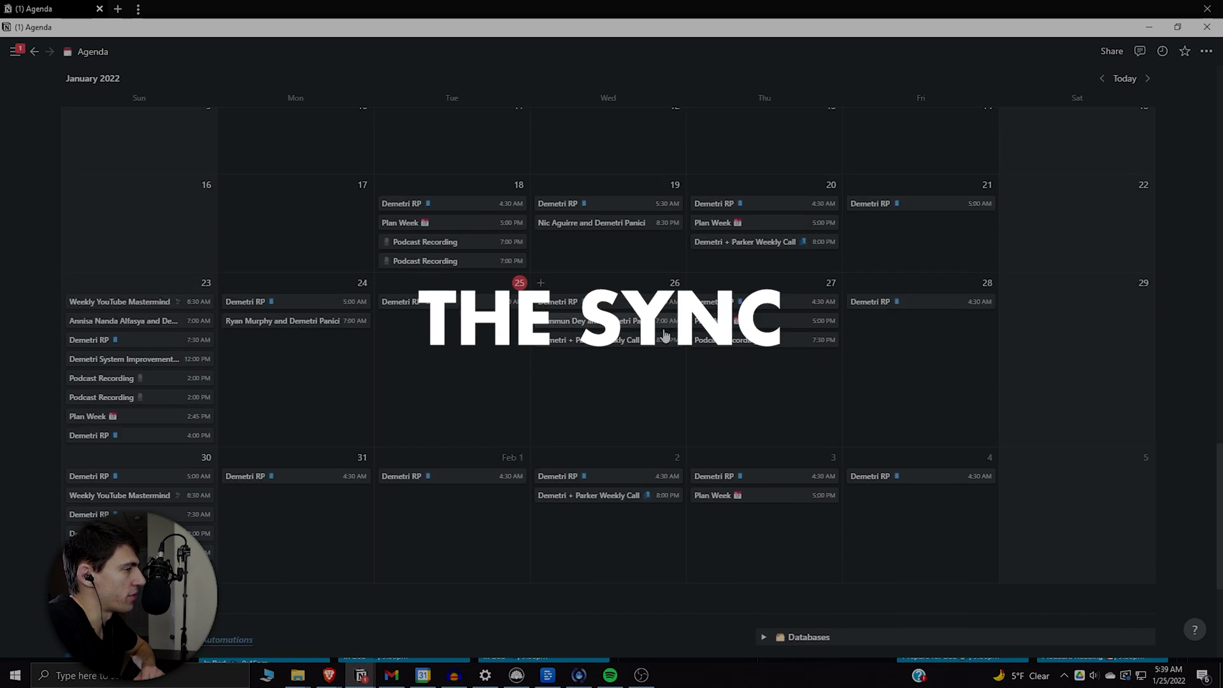
{"action": "scroll", "coordinate": [555, 427], "scroll_direction": "down", "scroll_amount": 1}
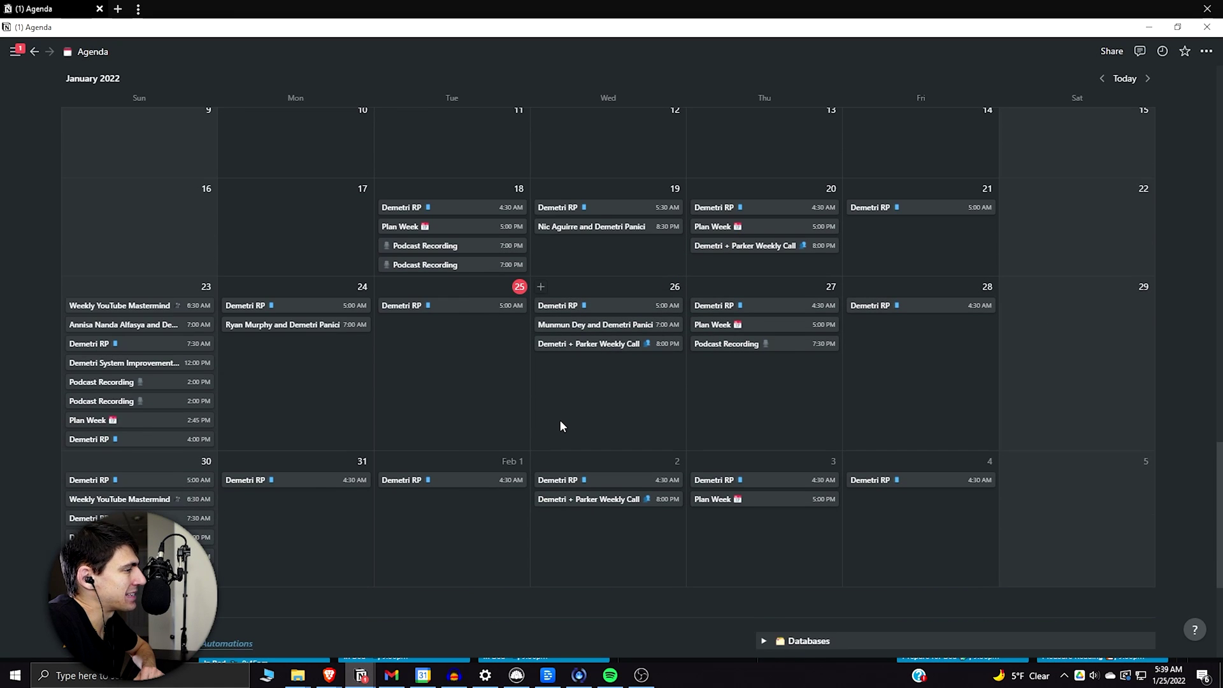
{"action": "scroll", "coordinate": [560, 420], "scroll_direction": "up", "scroll_amount": 3}
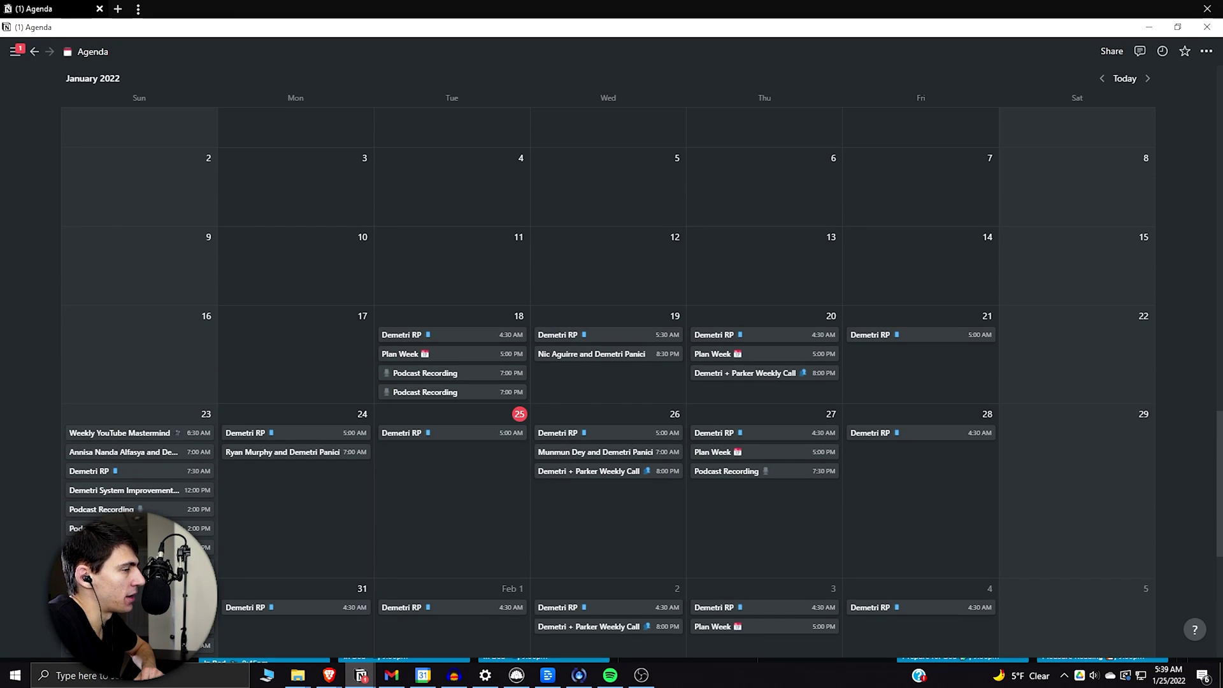
{"action": "key", "text": "alt+Tab"}
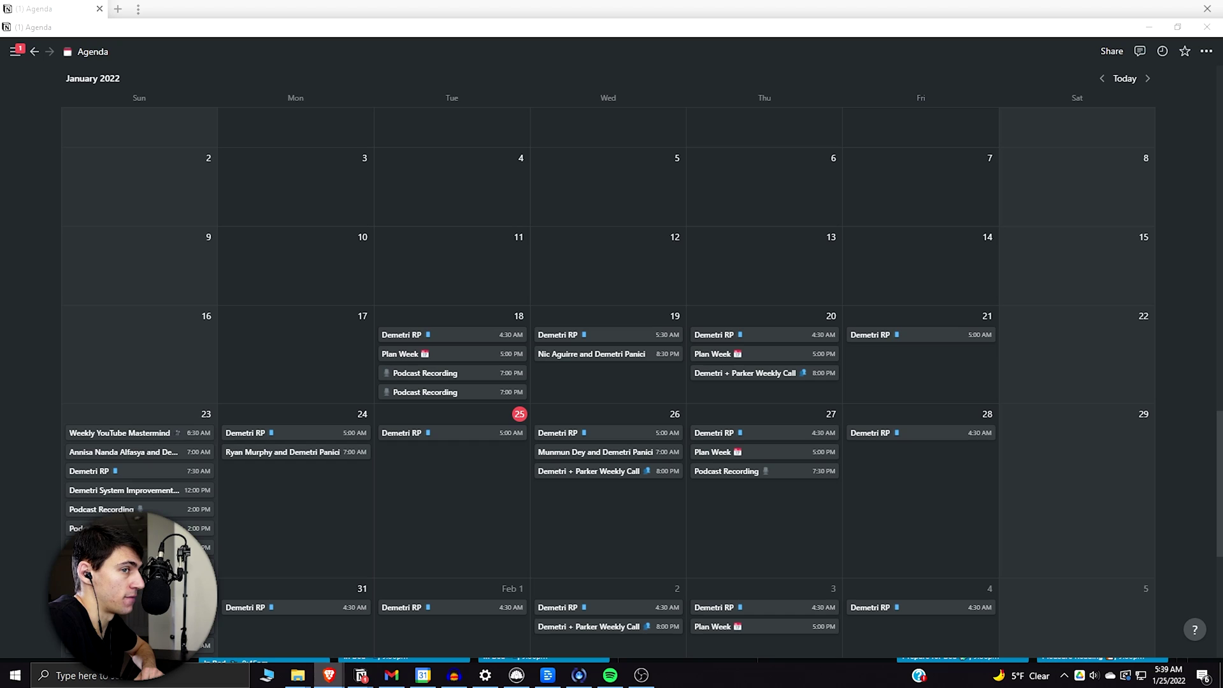
{"action": "right_click", "coordinate": [966, 336]}
{"action": "key", "text": "alt+Tab"}
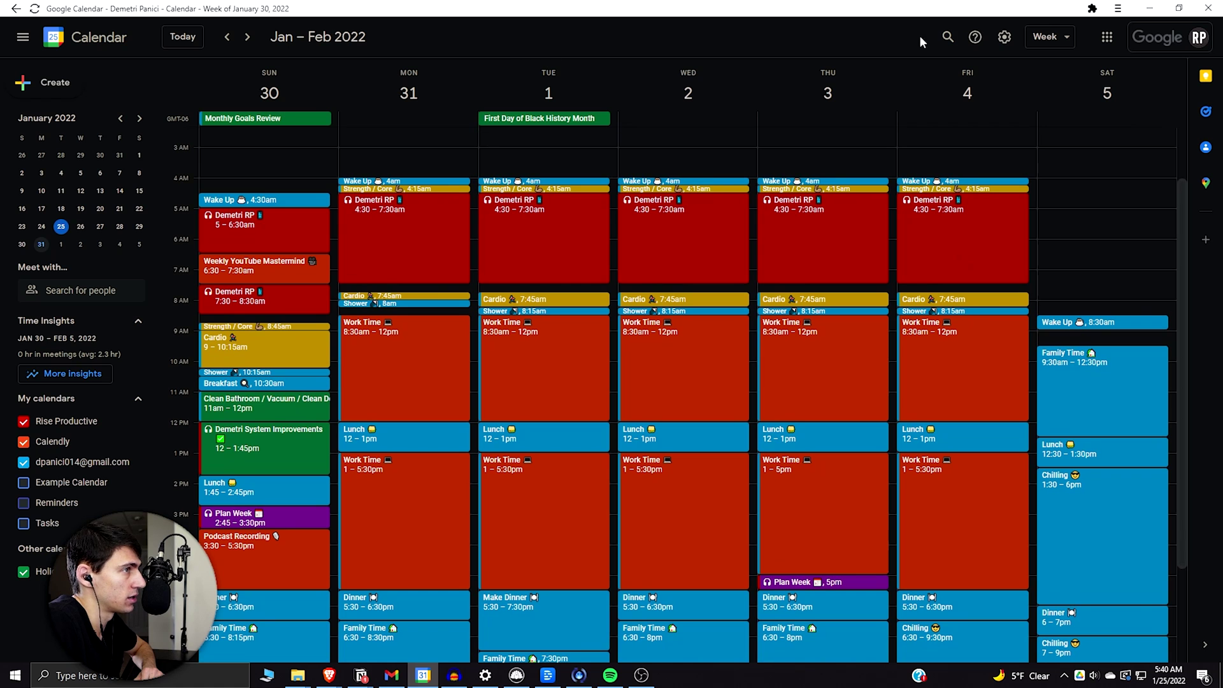
{"action": "left_click", "coordinate": [180, 37]}
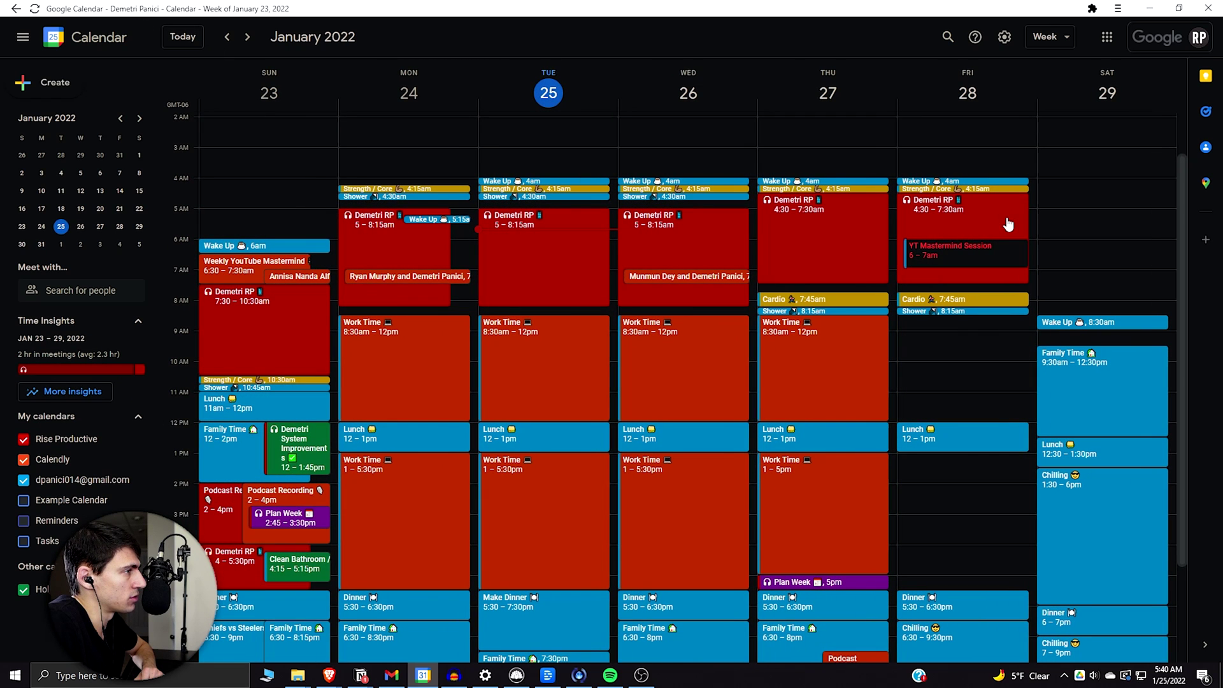
{"action": "left_click", "coordinate": [1150, 8]}
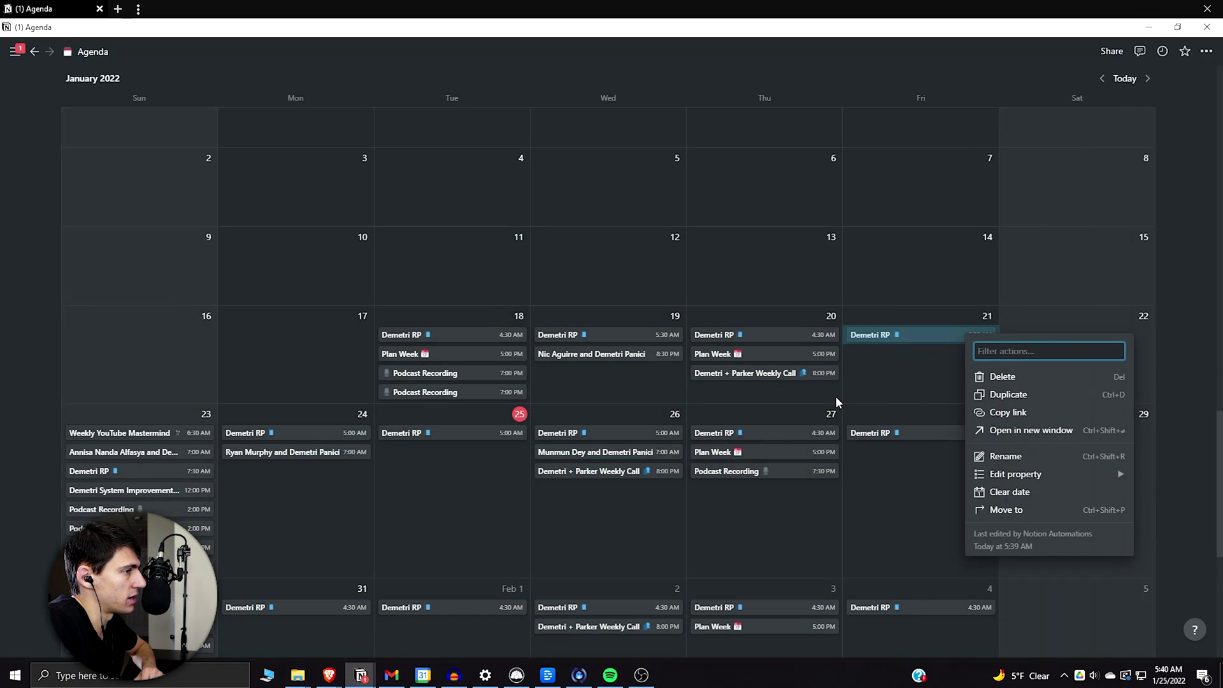
{"action": "right_click", "coordinate": [879, 433]}
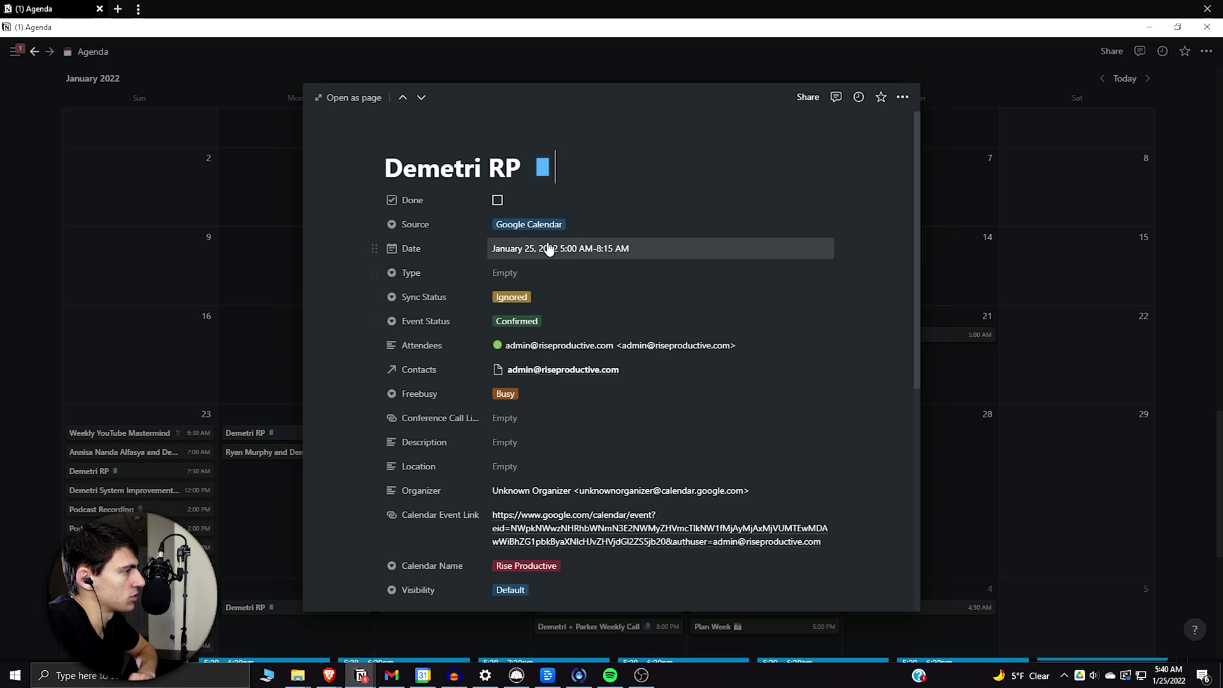
Set the January 25 event's start time to 5:30 AM, ending at 8:45 AM
{"action": "left_click", "coordinate": [549, 249]}
{"action": "key", "text": "Tab"}
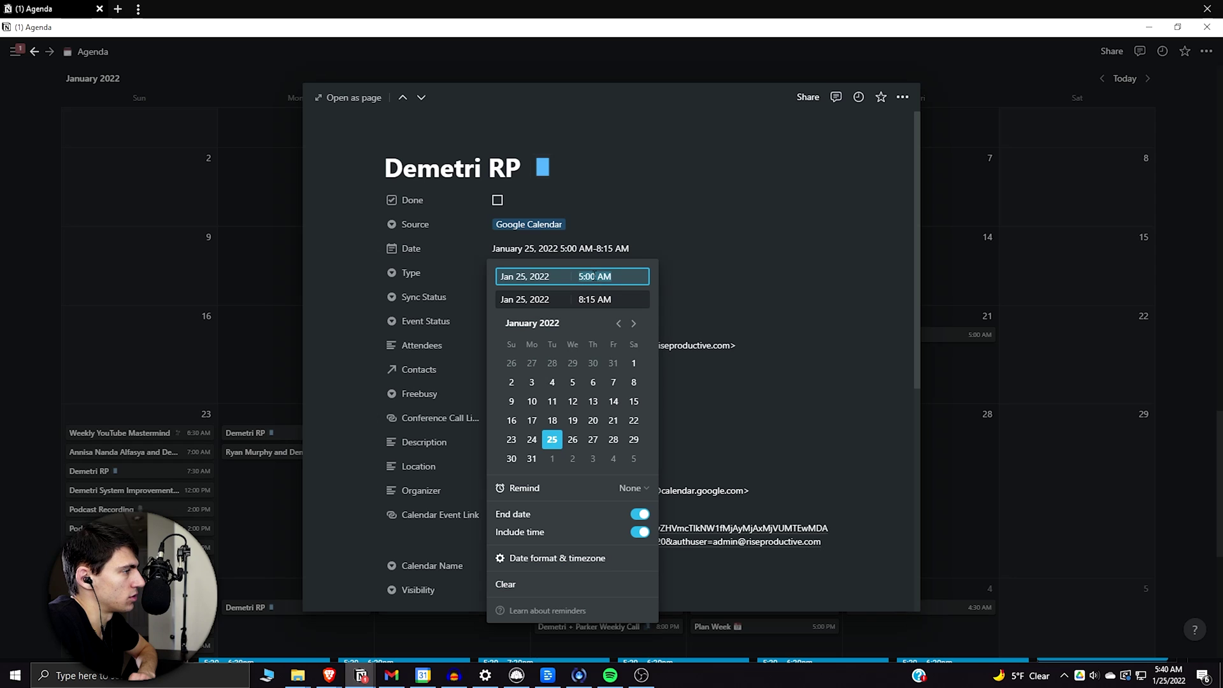
{"action": "type", "text": "530"}
{"action": "key", "text": "Return"}
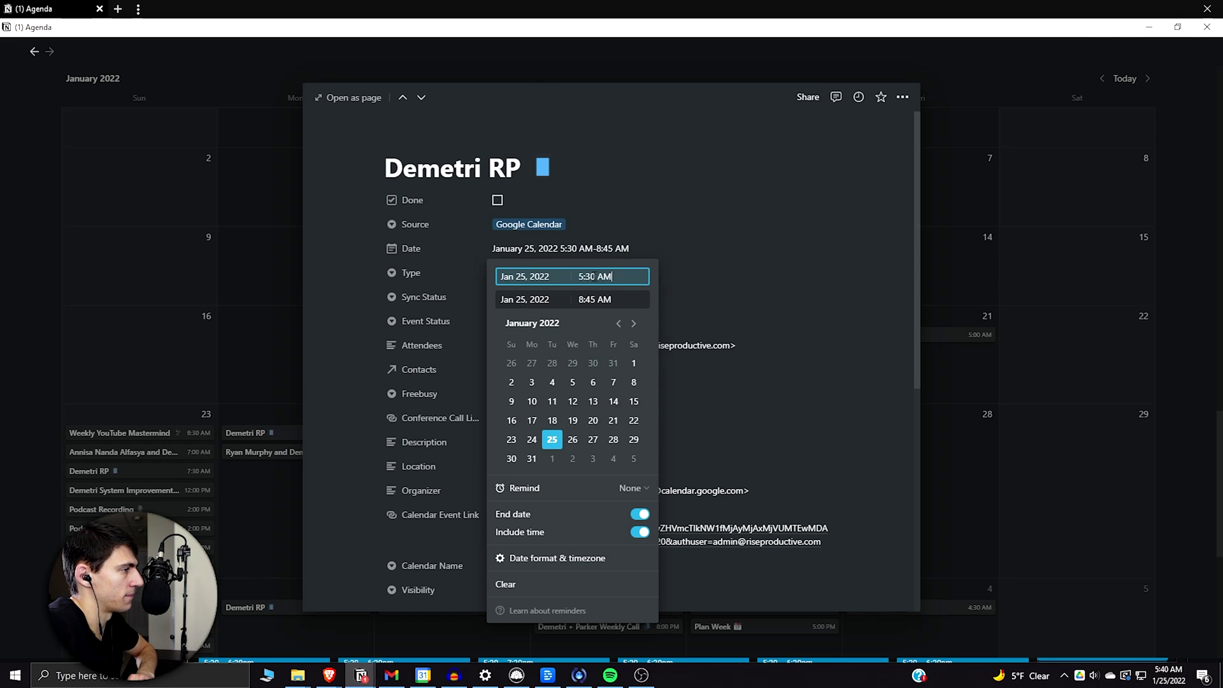
{"action": "scroll", "coordinate": [516, 291], "scroll_direction": "down", "scroll_amount": 1}
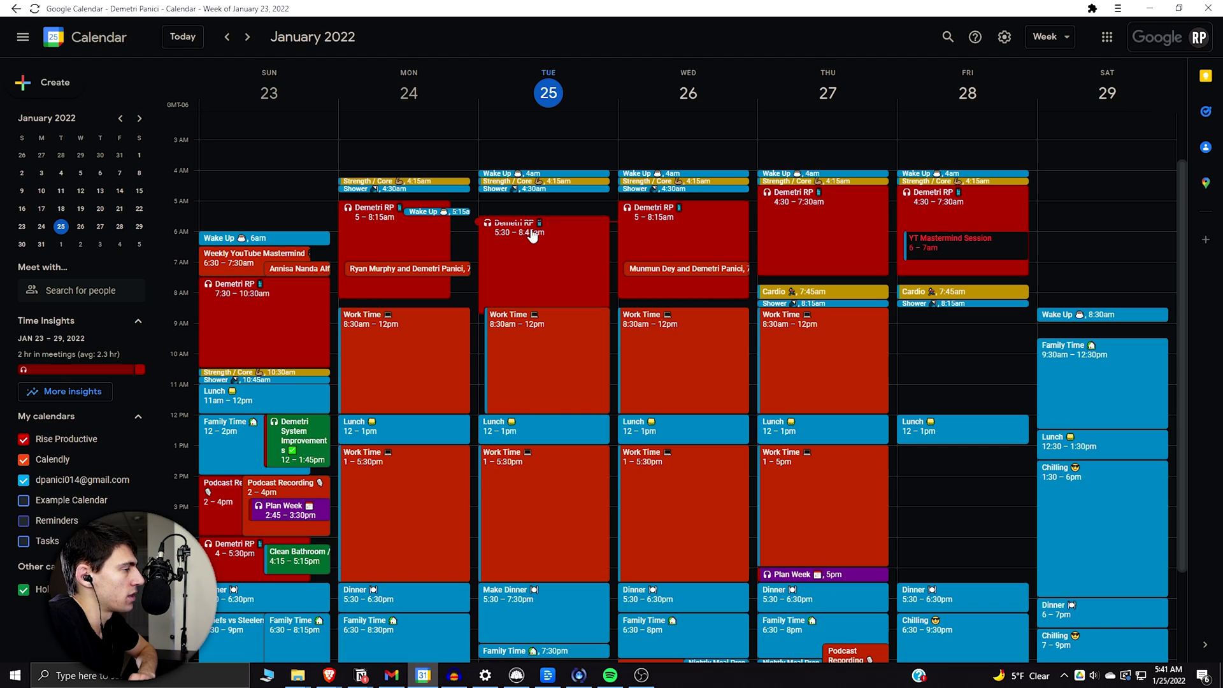
{"action": "scroll", "coordinate": [536, 255], "scroll_direction": "up", "scroll_amount": 1}
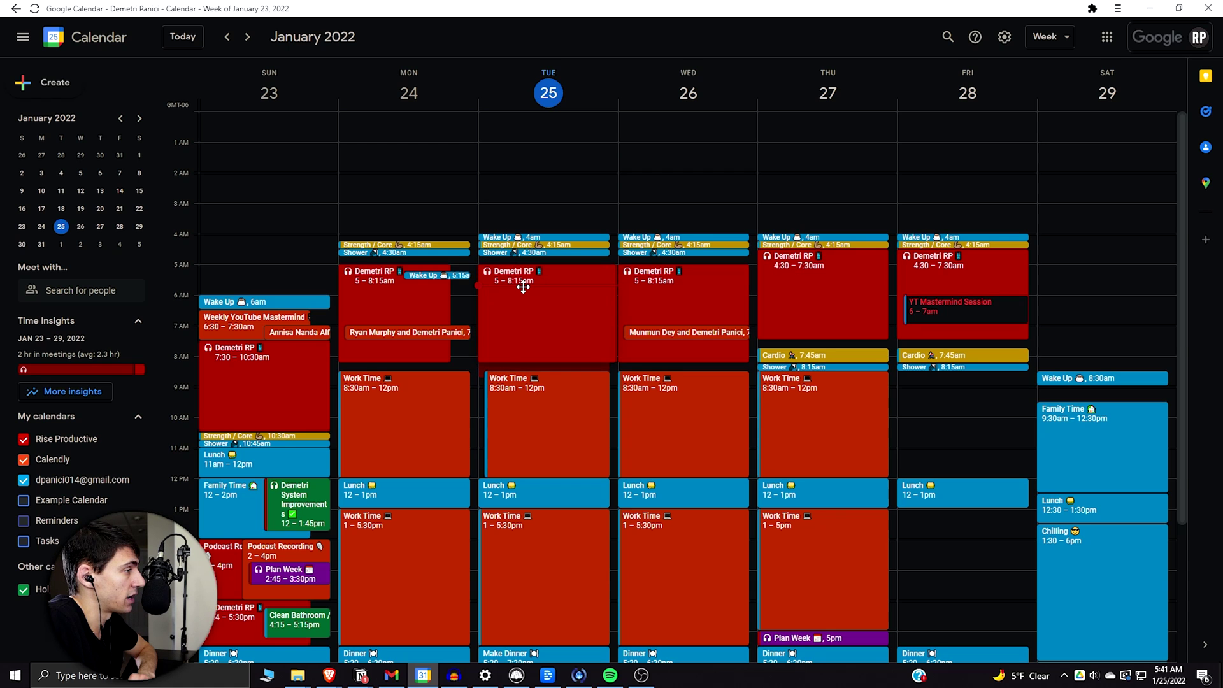
Move Tuesday's recurring event back to 5–8:15 AM and view it at 5:00 AM in Notion
{"action": "left_click_drag", "start_coordinate": [531, 313], "coordinate": [522, 287]}
{"action": "key", "text": "Return"}
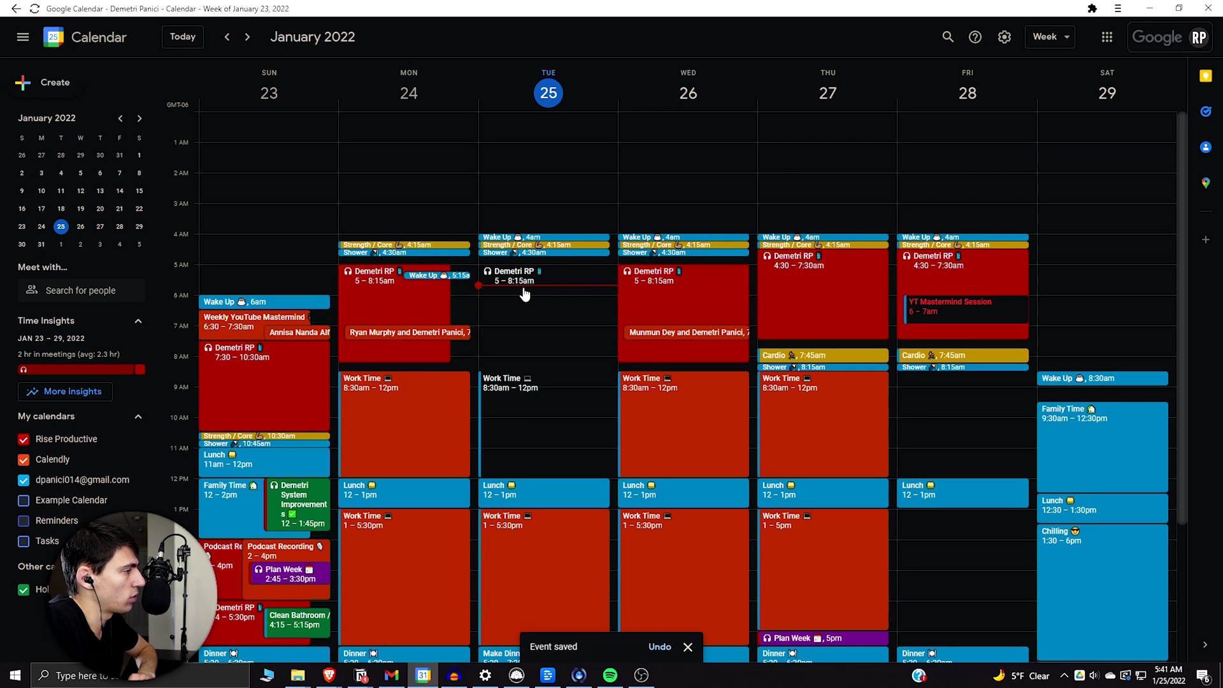
{"action": "key", "text": "alt+Tab"}
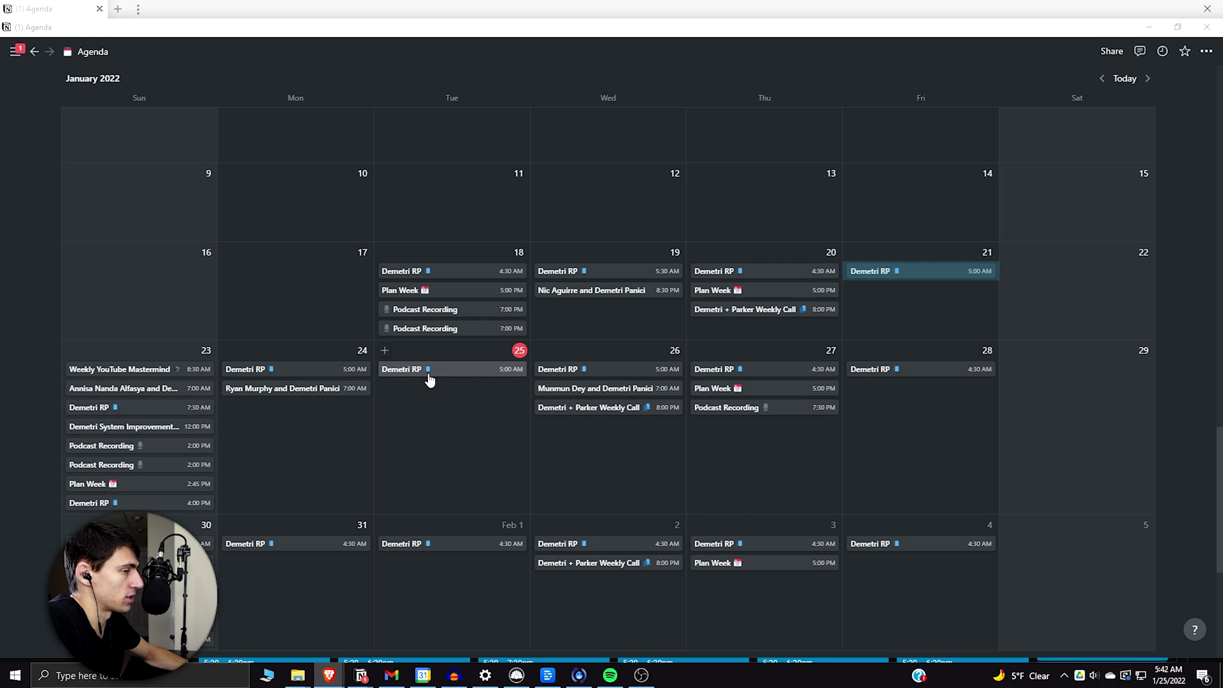
{"action": "scroll", "coordinate": [497, 358], "scroll_direction": "up", "scroll_amount": 2}
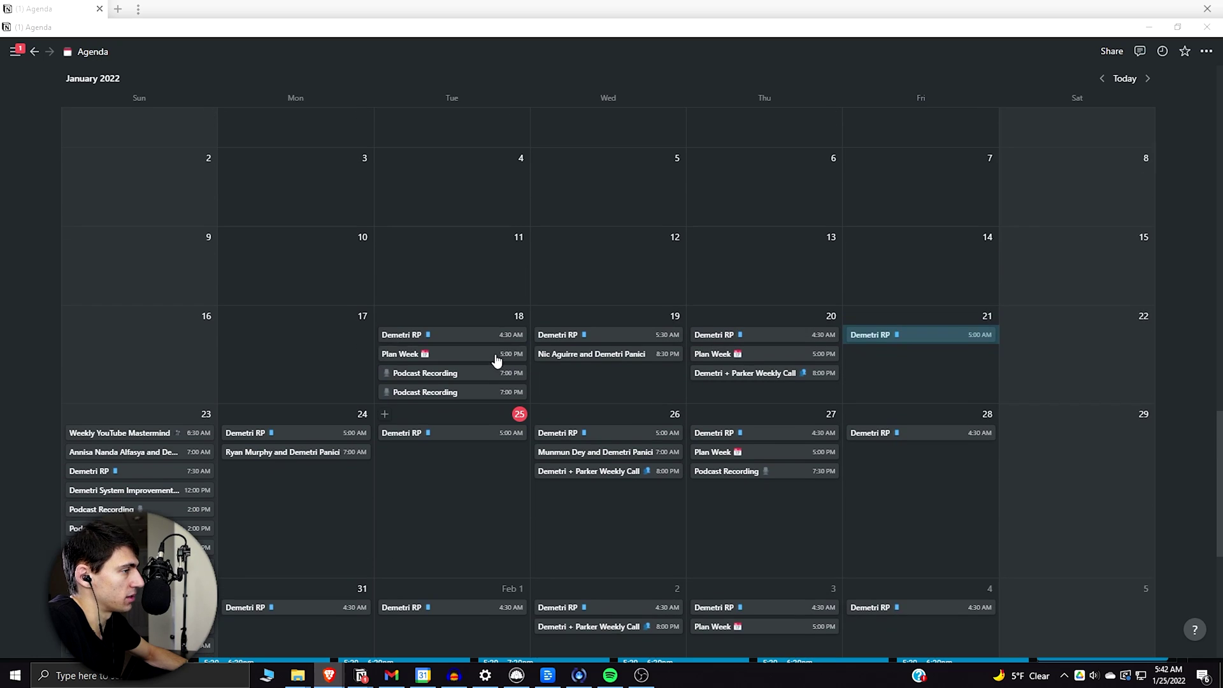
{"action": "scroll", "coordinate": [509, 354], "scroll_direction": "down", "scroll_amount": 2}
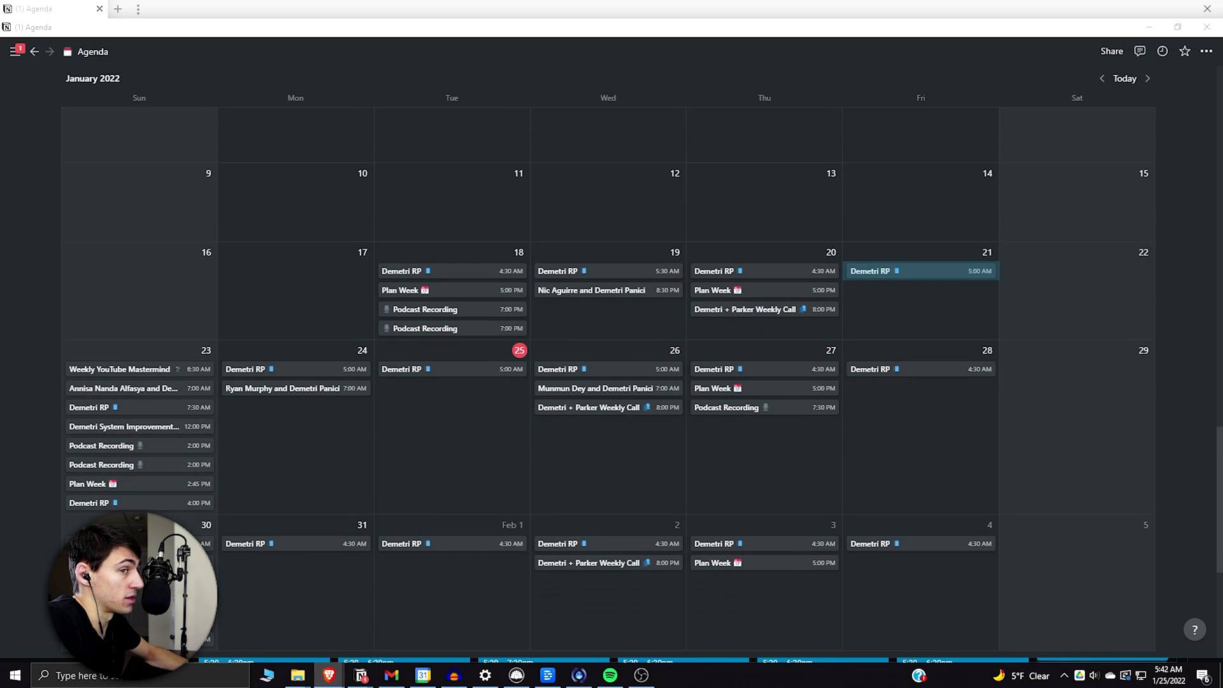
{"action": "scroll", "coordinate": [631, 374], "scroll_direction": "down", "scroll_amount": 2}
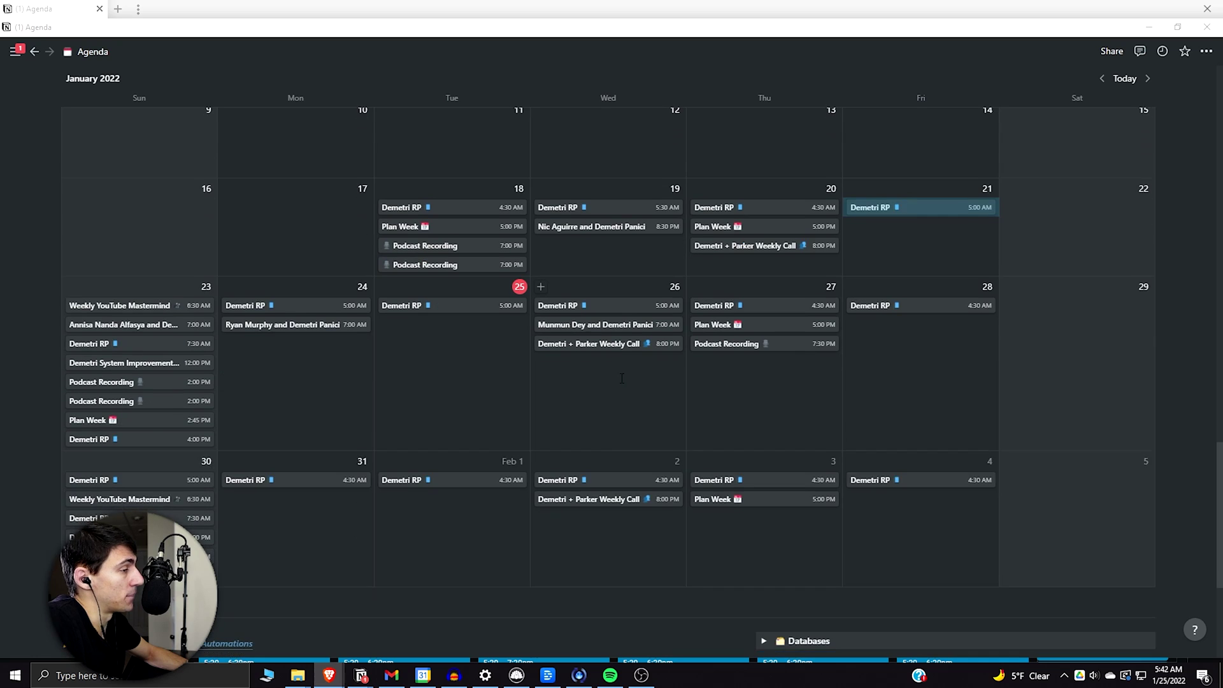
{"action": "scroll", "coordinate": [622, 377], "scroll_direction": "up", "scroll_amount": 4}
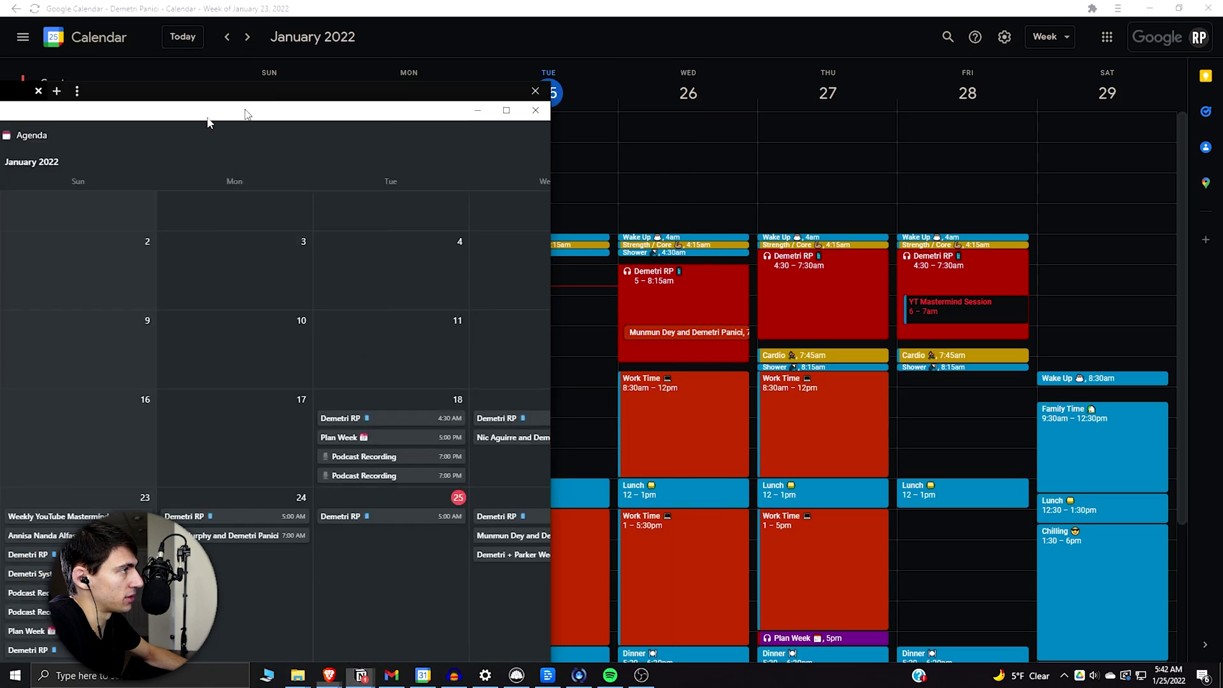
Snap the Notion Agenda monthly calendar to the left half of the screen
{"action": "left_click_drag", "start_coordinate": [590, 5], "coordinate": [1, 168]}
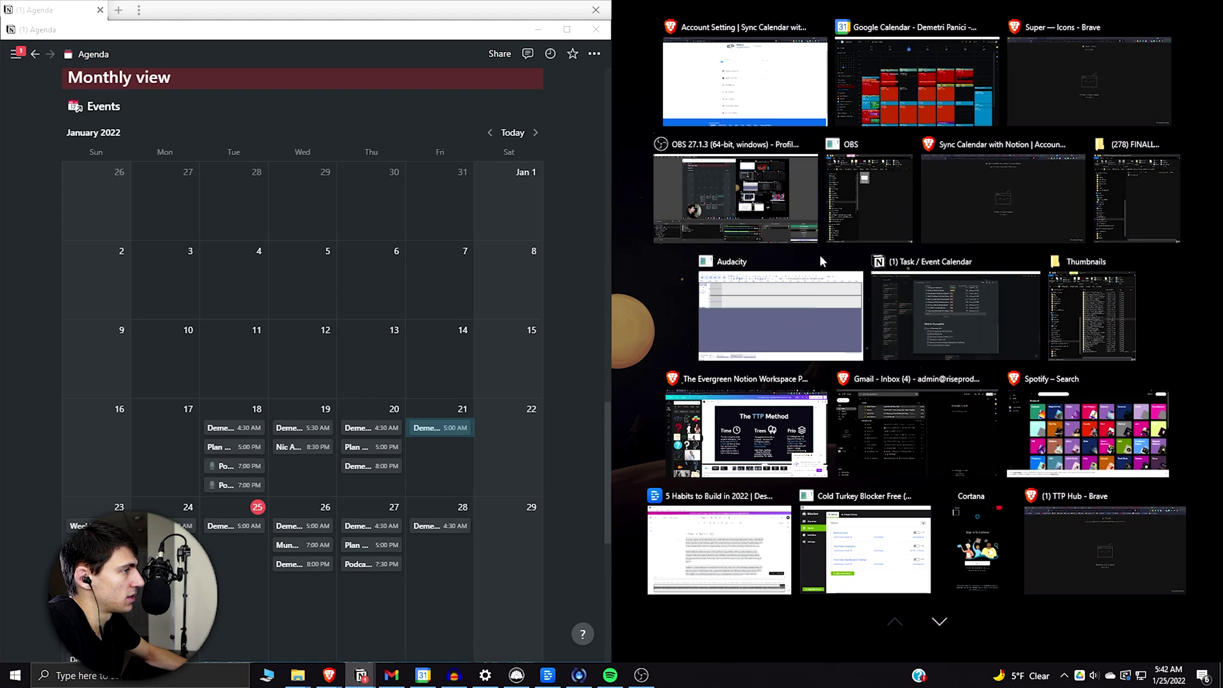
Place Google Calendar beside the Notion Agenda and hide the personal Gmail calendar's events
{"action": "left_click", "coordinate": [885, 89]}
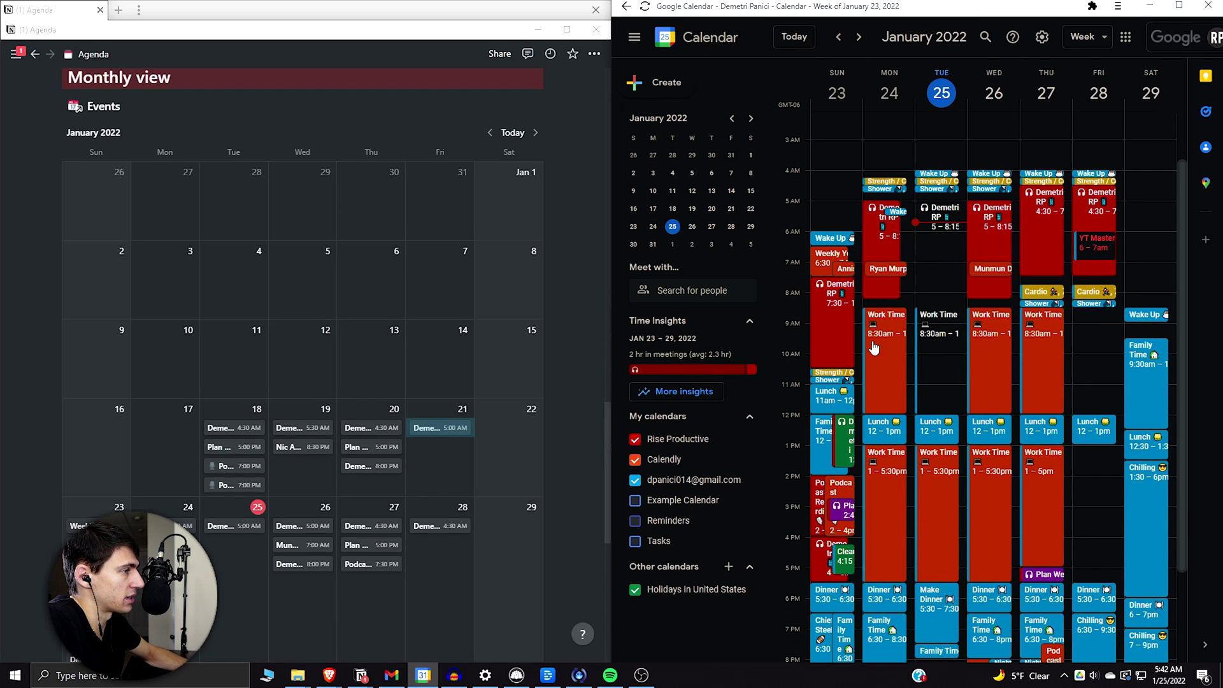
{"action": "left_click", "coordinate": [635, 480]}
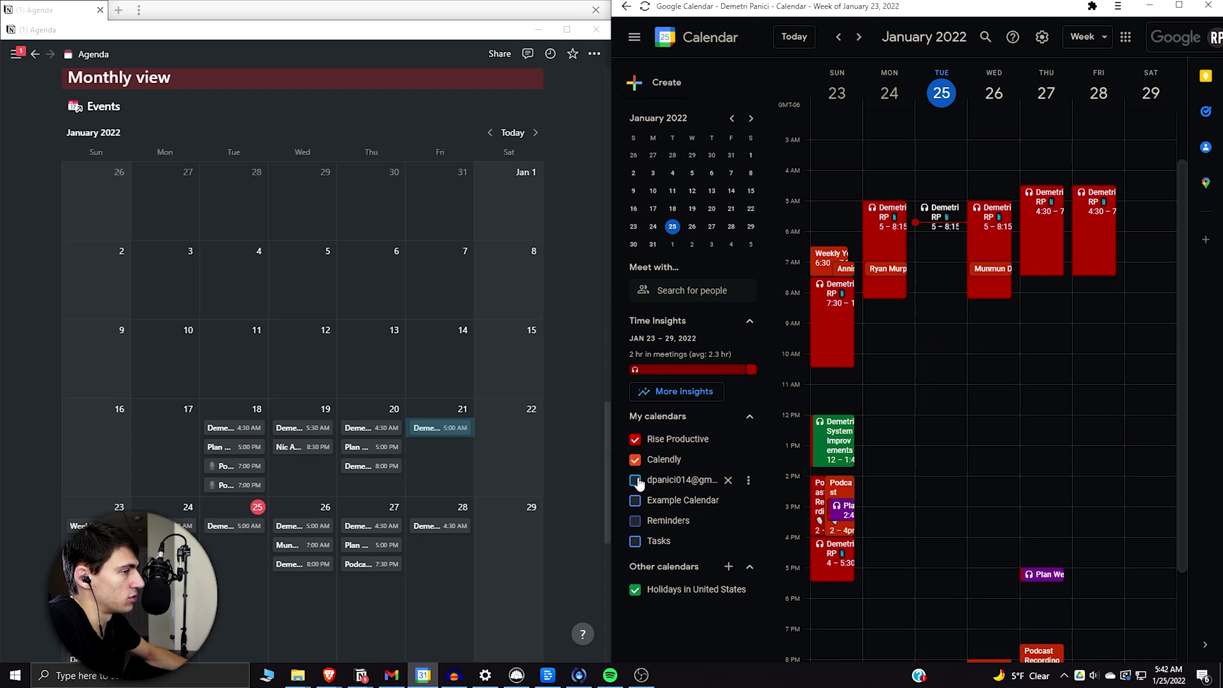
Move Tuesday's 5 AM recurring event to 10:15 AM, saving only this occurrence, and return to Notion
{"action": "left_click", "coordinate": [953, 233]}
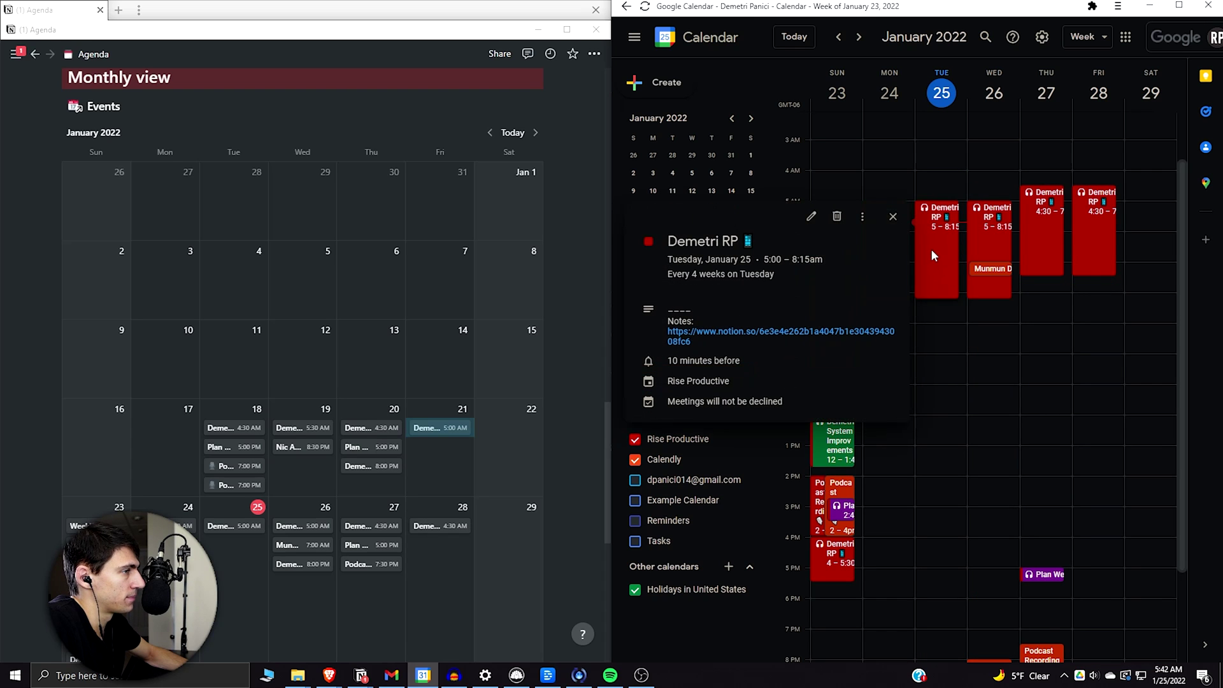
{"action": "left_click_drag", "start_coordinate": [931, 250], "coordinate": [941, 412]}
{"action": "left_click", "coordinate": [1001, 395]}
{"action": "scroll", "coordinate": [326, 417], "scroll_direction": "down", "scroll_amount": 1}
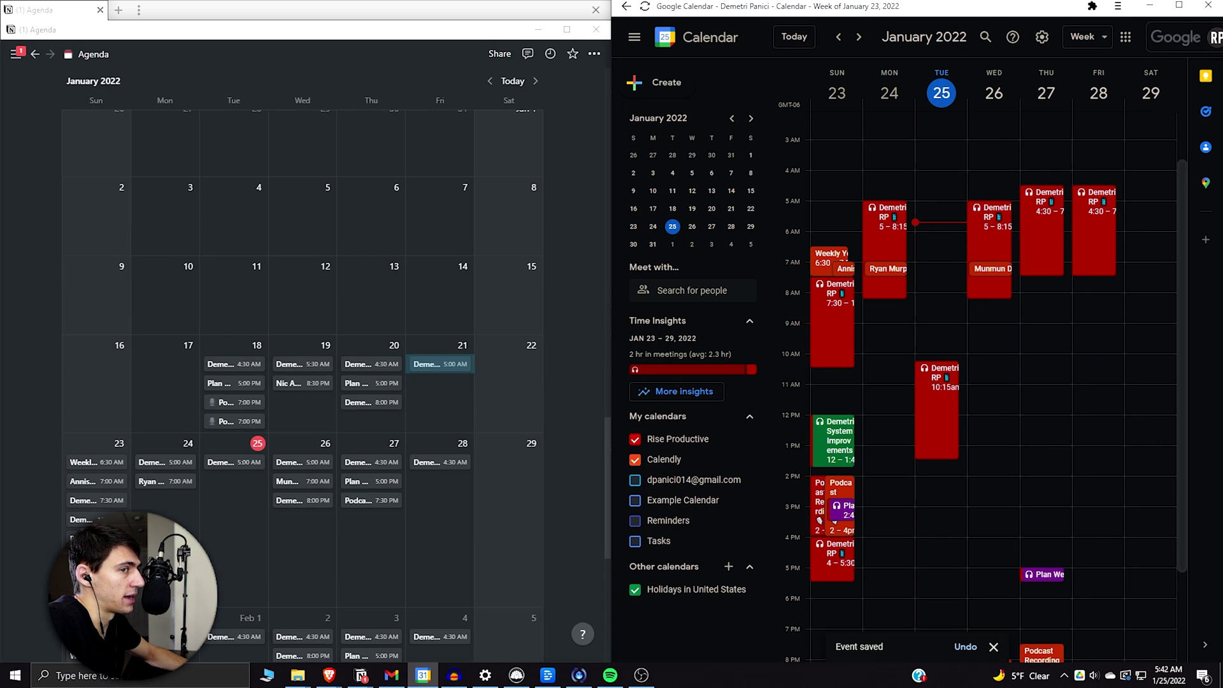
{"action": "key", "text": "alt+Tab"}
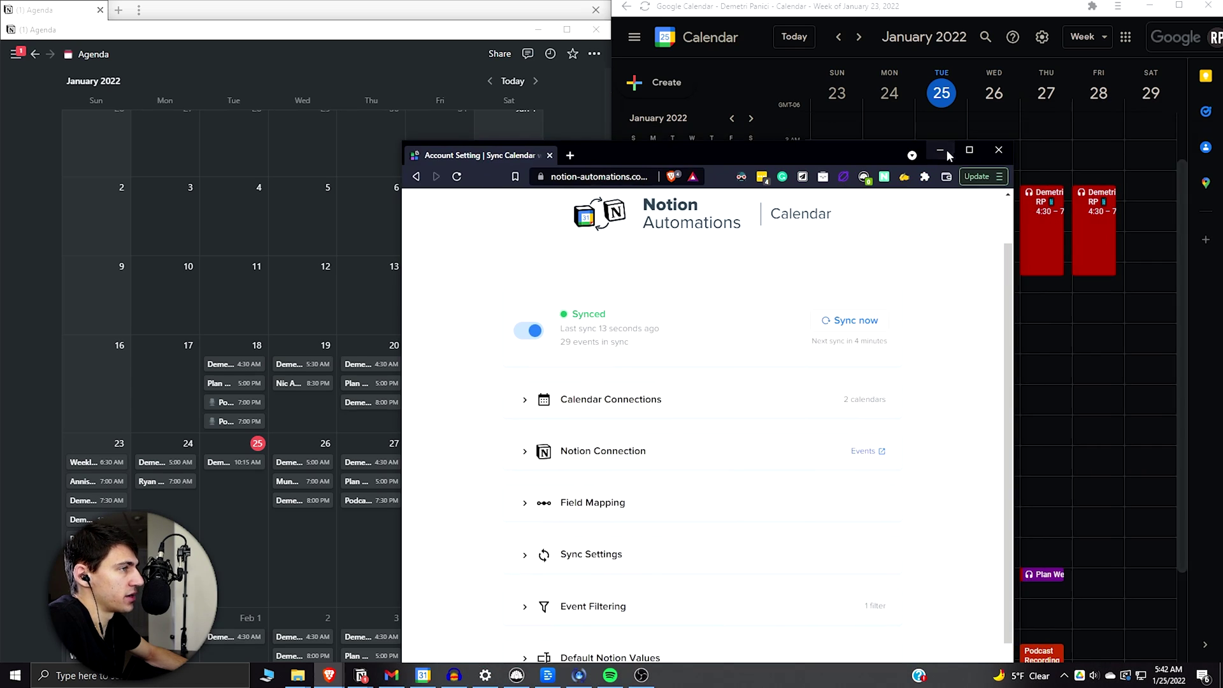
Show the sync settings page's Field Mapping, including Notion properties available for Sync Status
{"action": "left_click", "coordinate": [947, 150]}
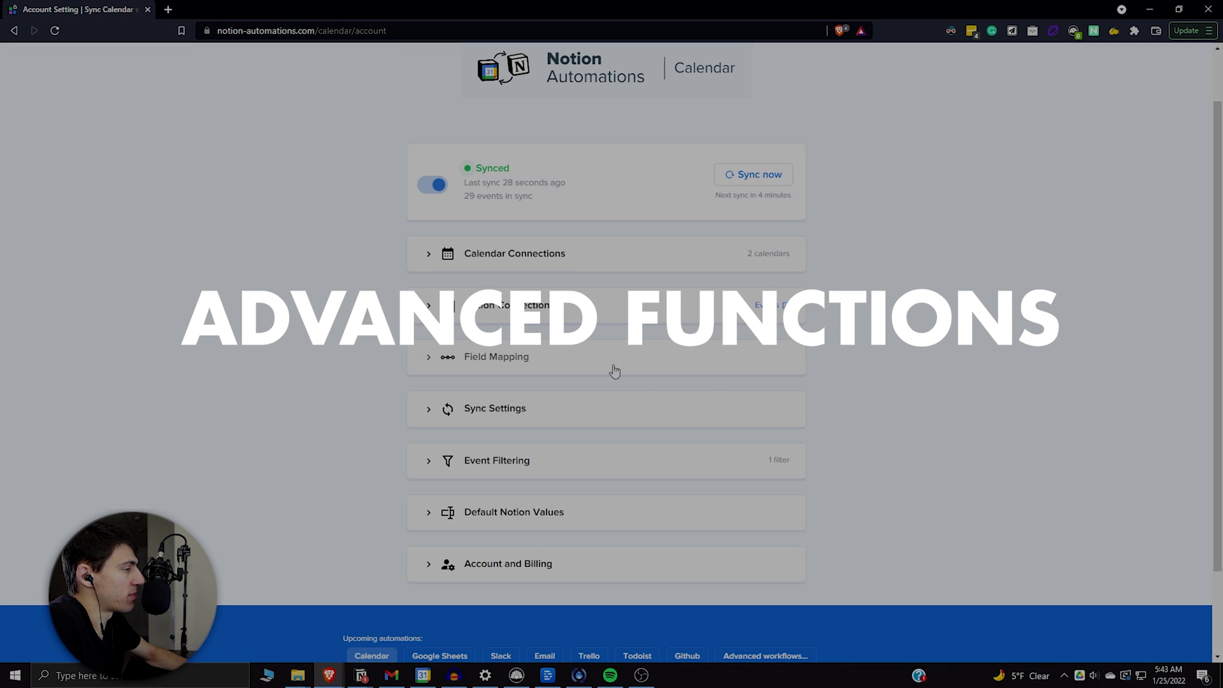
{"action": "left_click", "coordinate": [613, 373]}
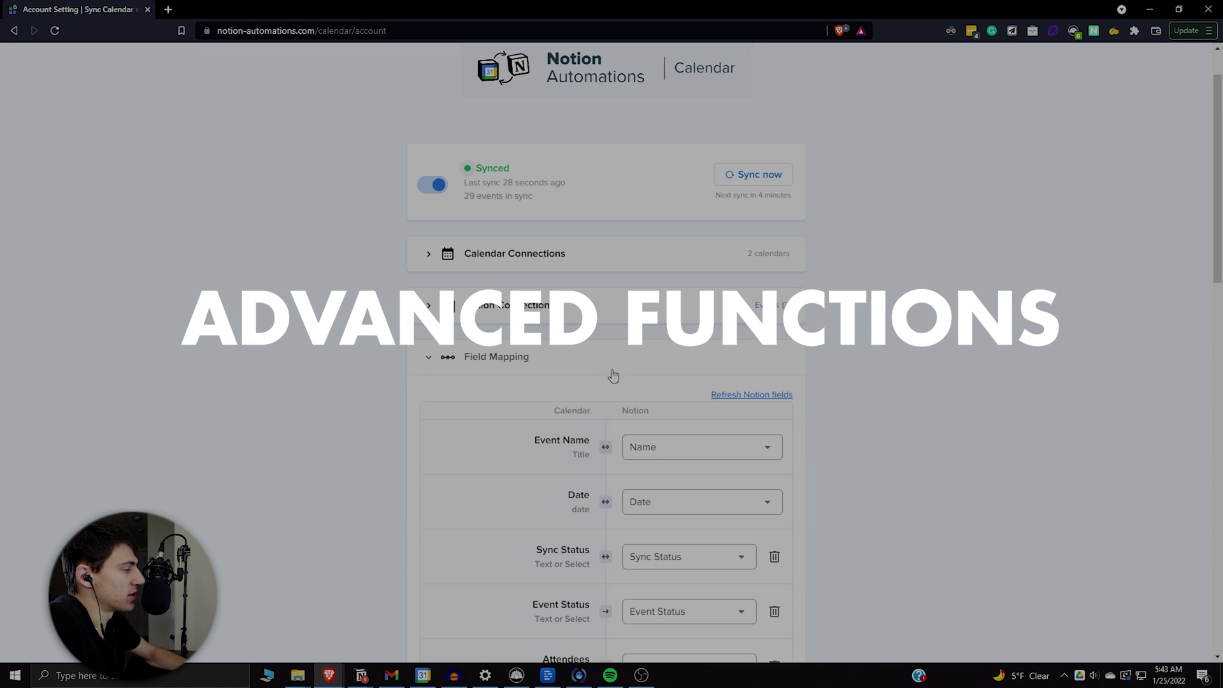
{"action": "scroll", "coordinate": [612, 375], "scroll_direction": "down", "scroll_amount": 2}
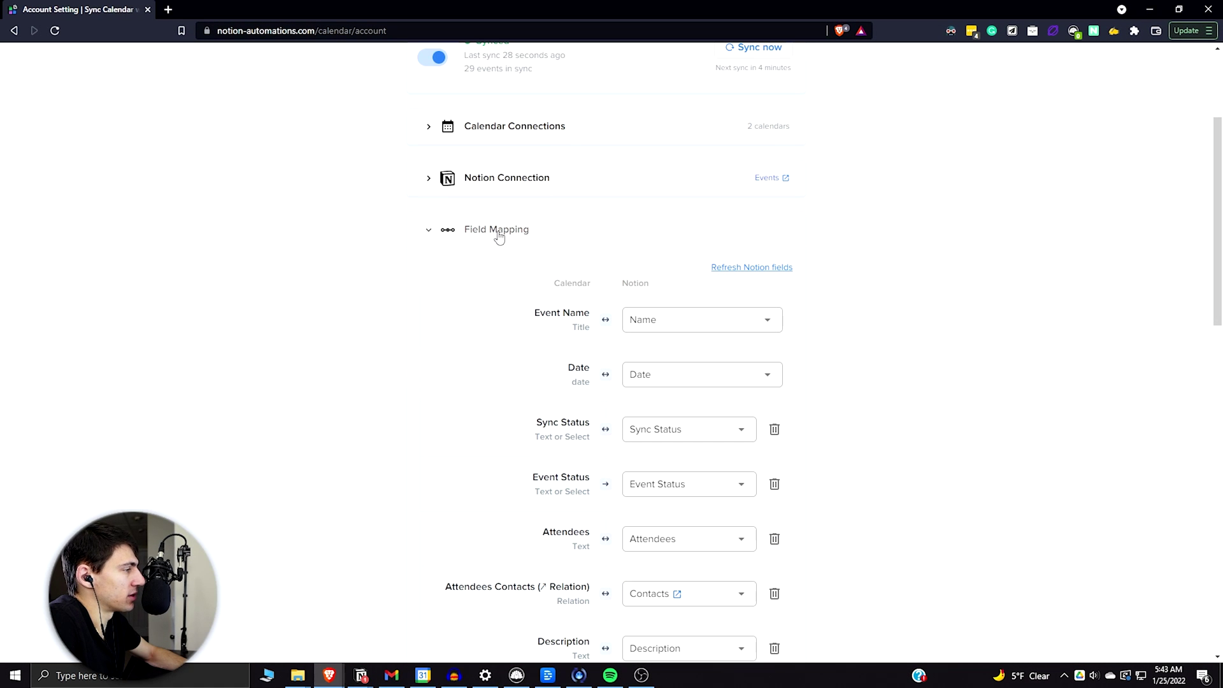
{"action": "scroll", "coordinate": [612, 326], "scroll_direction": "down", "scroll_amount": 1}
{"action": "scroll", "coordinate": [388, 362], "scroll_direction": "down", "scroll_amount": 1}
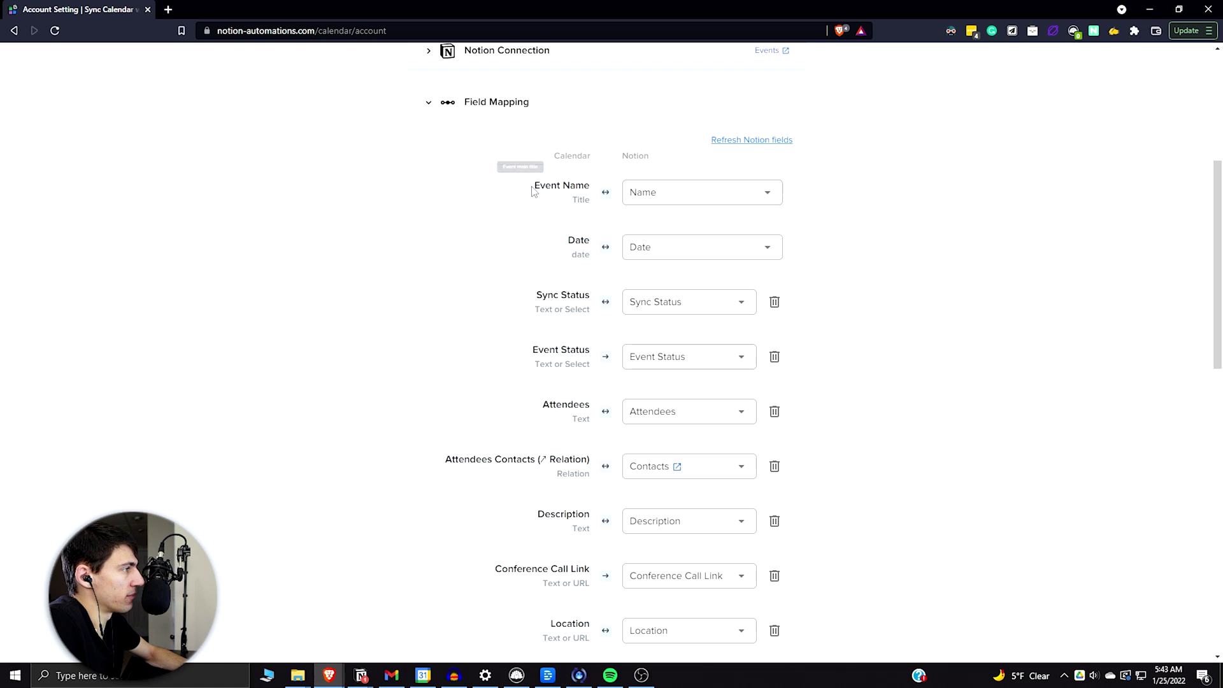
{"action": "mouse_move", "coordinate": [563, 428]}
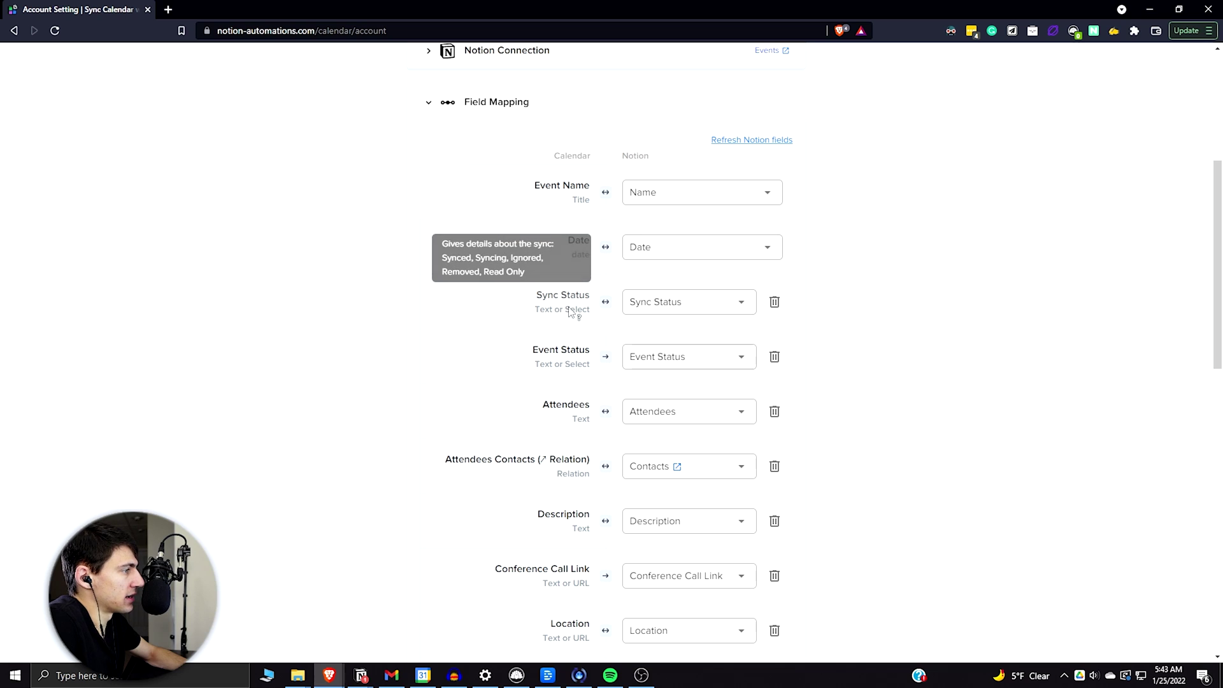
{"action": "left_click", "coordinate": [739, 304]}
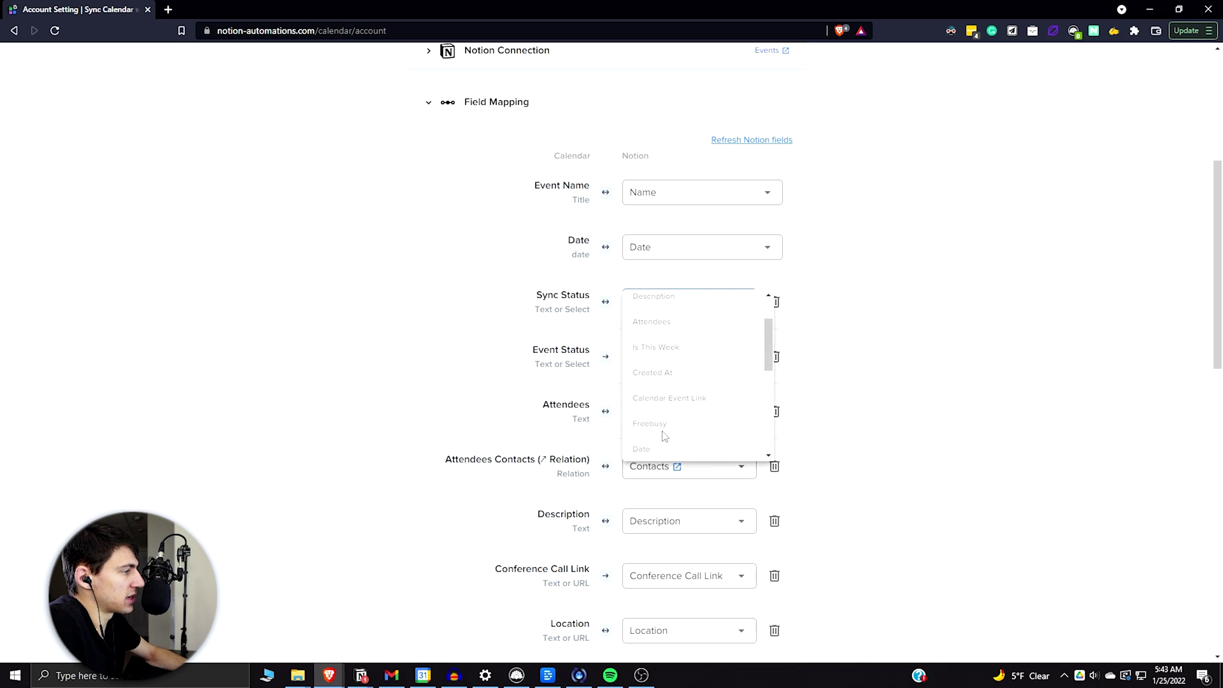
{"action": "scroll", "coordinate": [661, 431], "scroll_direction": "down", "scroll_amount": 1}
{"action": "scroll", "coordinate": [568, 355], "scroll_direction": "up", "scroll_amount": 3}
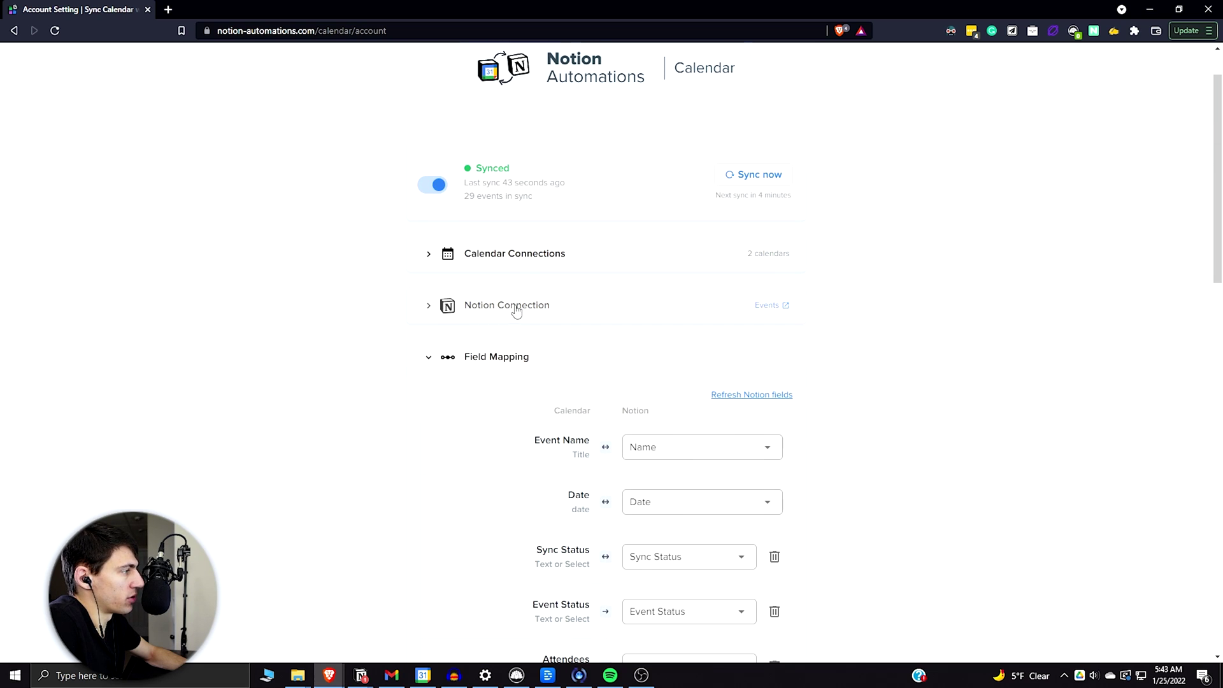
Collapse Field Mapping and reveal Sync Settings with the 15-day timeframe and America/Chicago timezone
{"action": "left_click", "coordinate": [431, 359]}
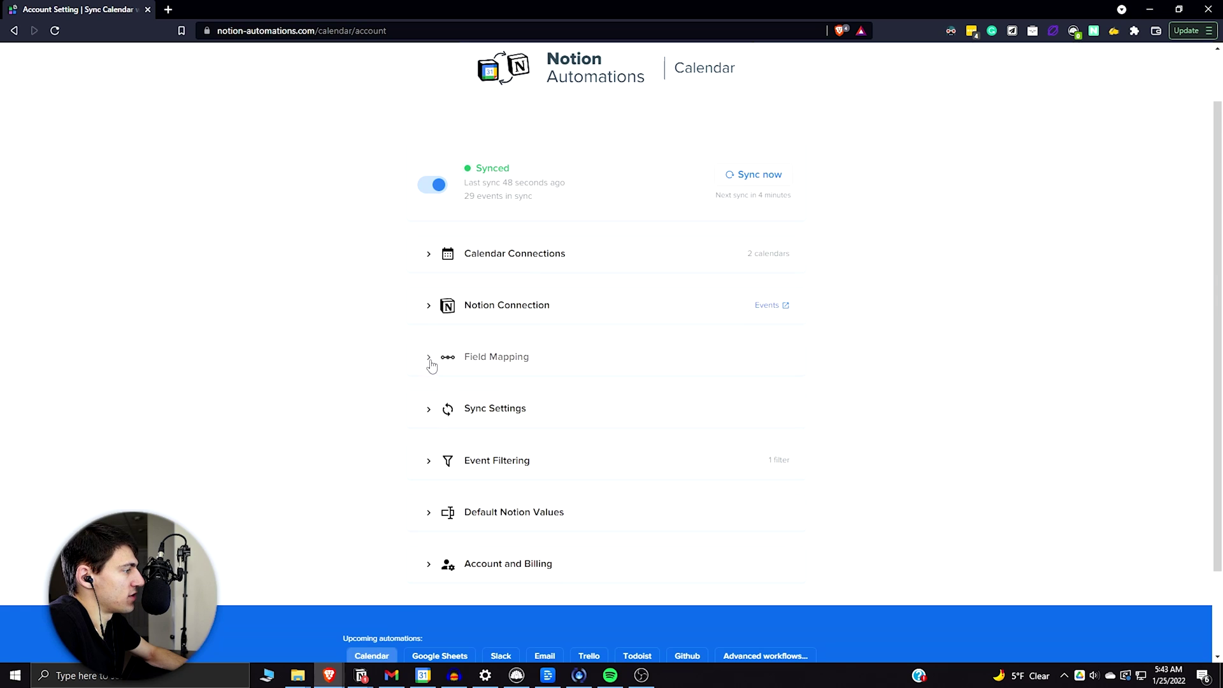
{"action": "scroll", "coordinate": [464, 411], "scroll_direction": "down", "scroll_amount": 1}
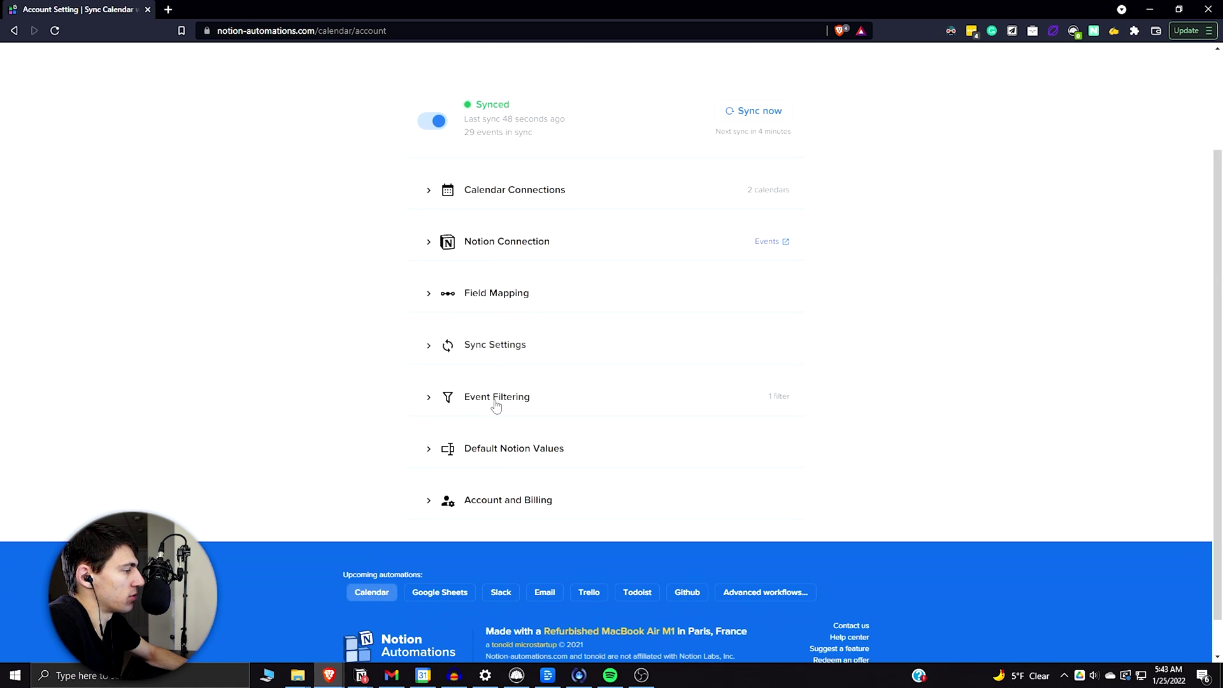
{"action": "left_click", "coordinate": [468, 359]}
{"action": "scroll", "coordinate": [497, 411], "scroll_direction": "down", "scroll_amount": 2}
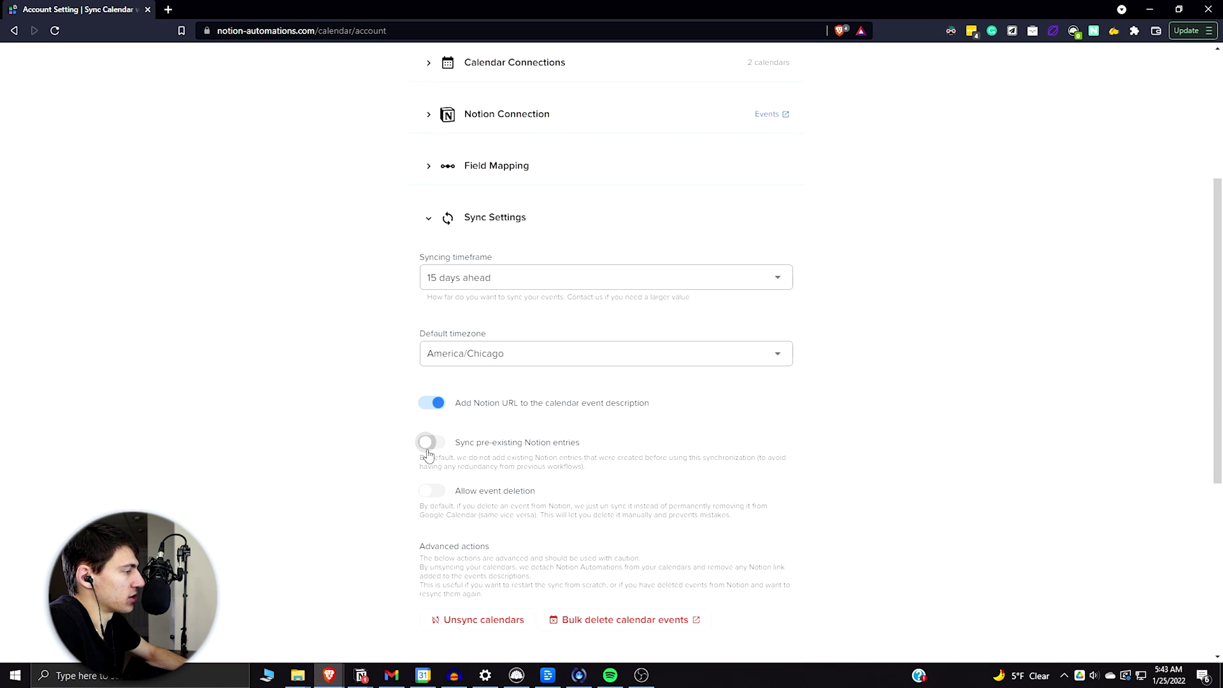
{"action": "scroll", "coordinate": [474, 451], "scroll_direction": "down", "scroll_amount": 1}
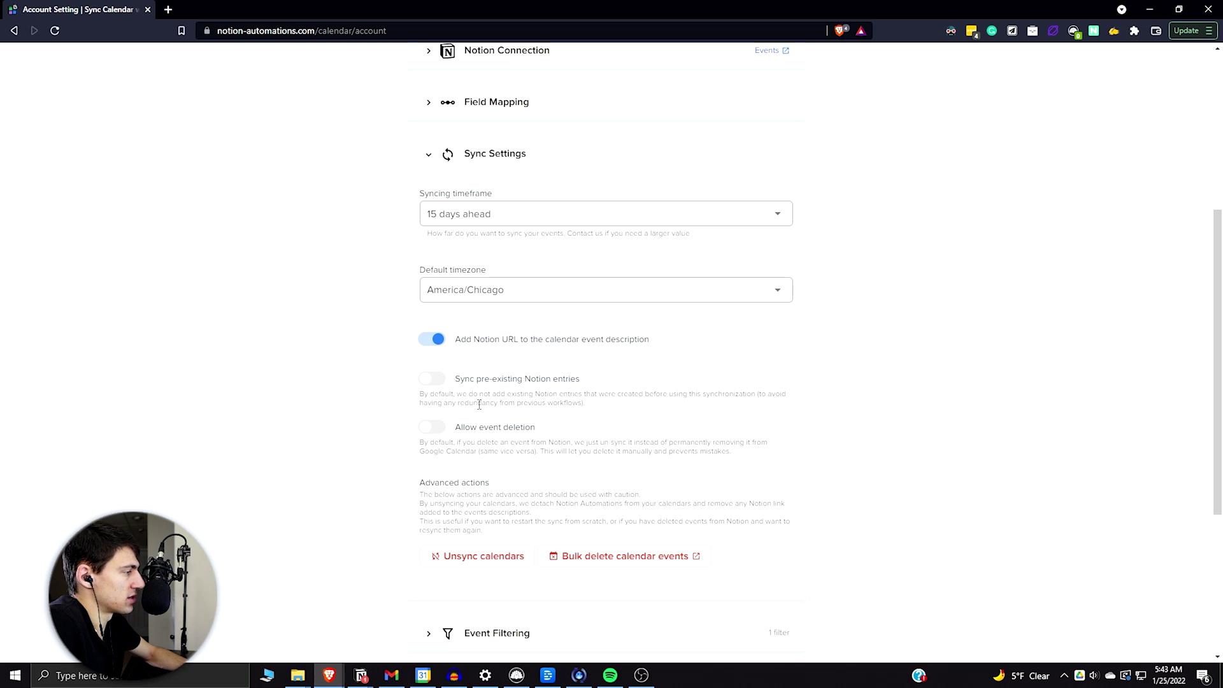
{"action": "scroll", "coordinate": [503, 449], "scroll_direction": "up", "scroll_amount": 1}
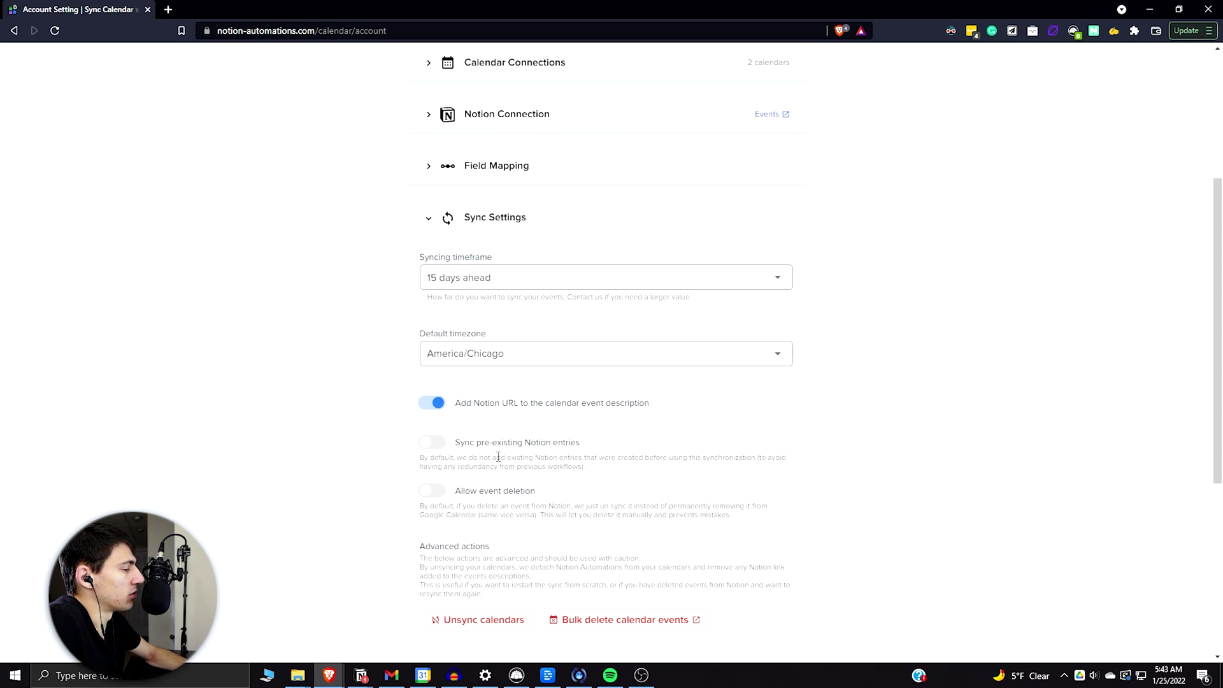
{"action": "scroll", "coordinate": [503, 449], "scroll_direction": "down", "scroll_amount": 2}
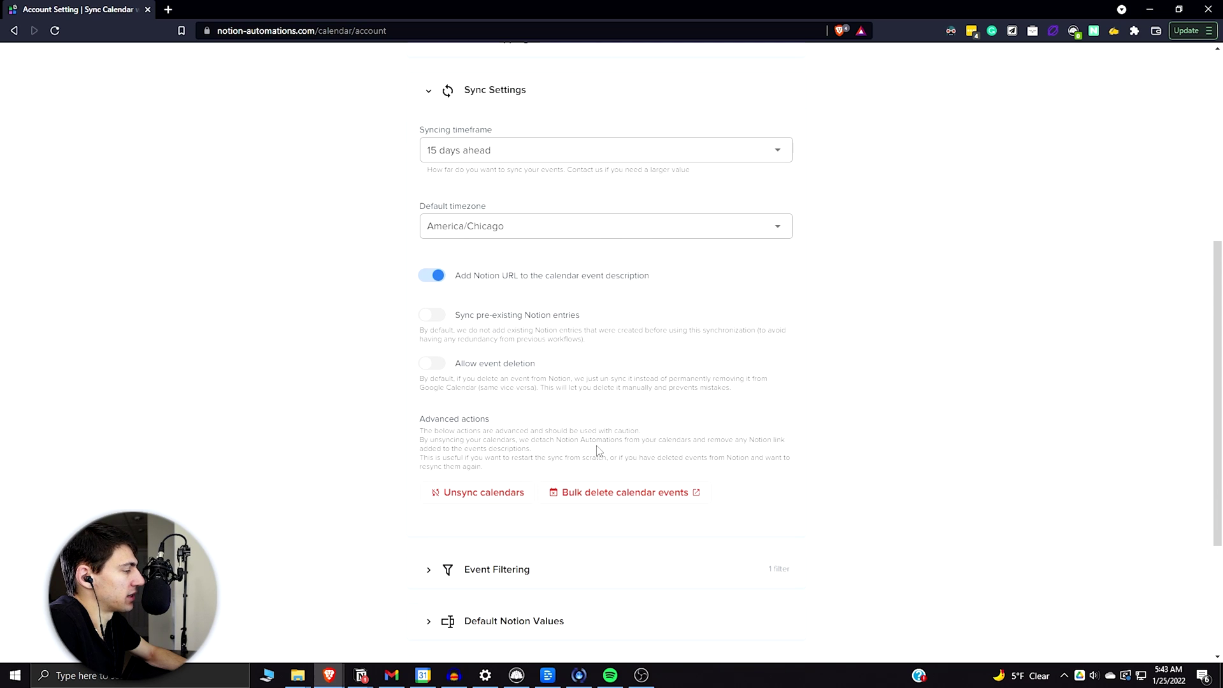
{"action": "scroll", "coordinate": [599, 451], "scroll_direction": "up", "scroll_amount": 3}
{"action": "left_click", "coordinate": [466, 280]}
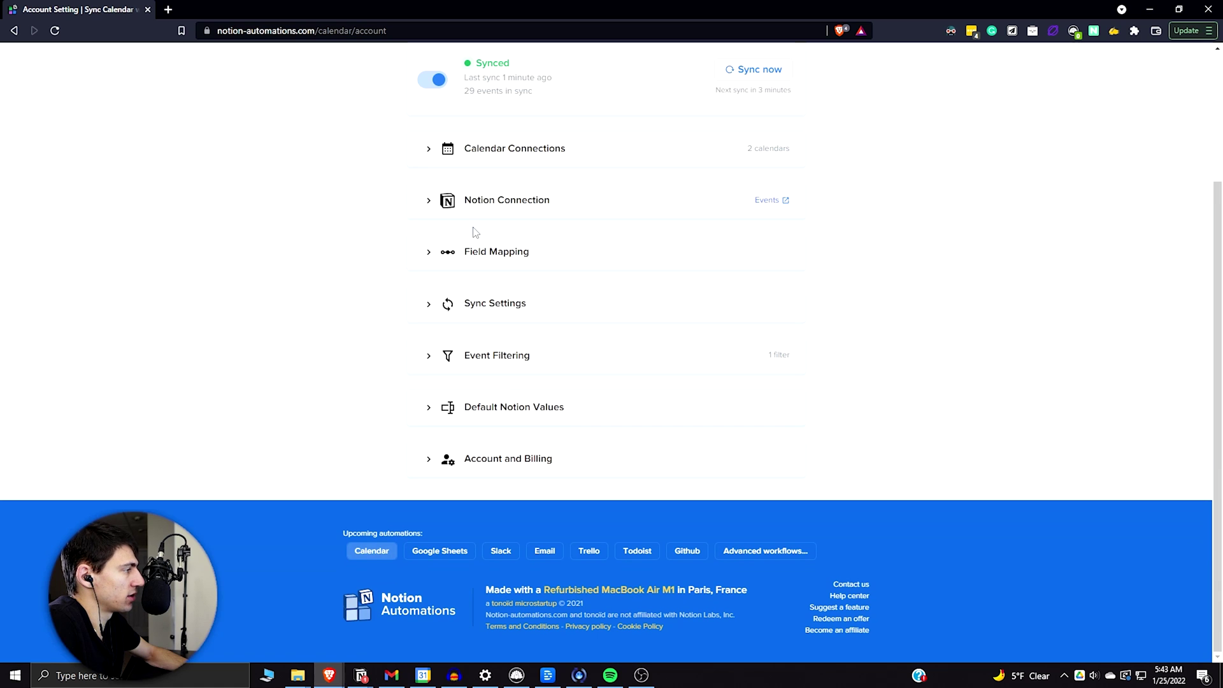
{"action": "left_click", "coordinate": [478, 250]}
{"action": "scroll", "coordinate": [535, 432], "scroll_direction": "down", "scroll_amount": 2}
{"action": "scroll", "coordinate": [500, 500], "scroll_direction": "down", "scroll_amount": 2}
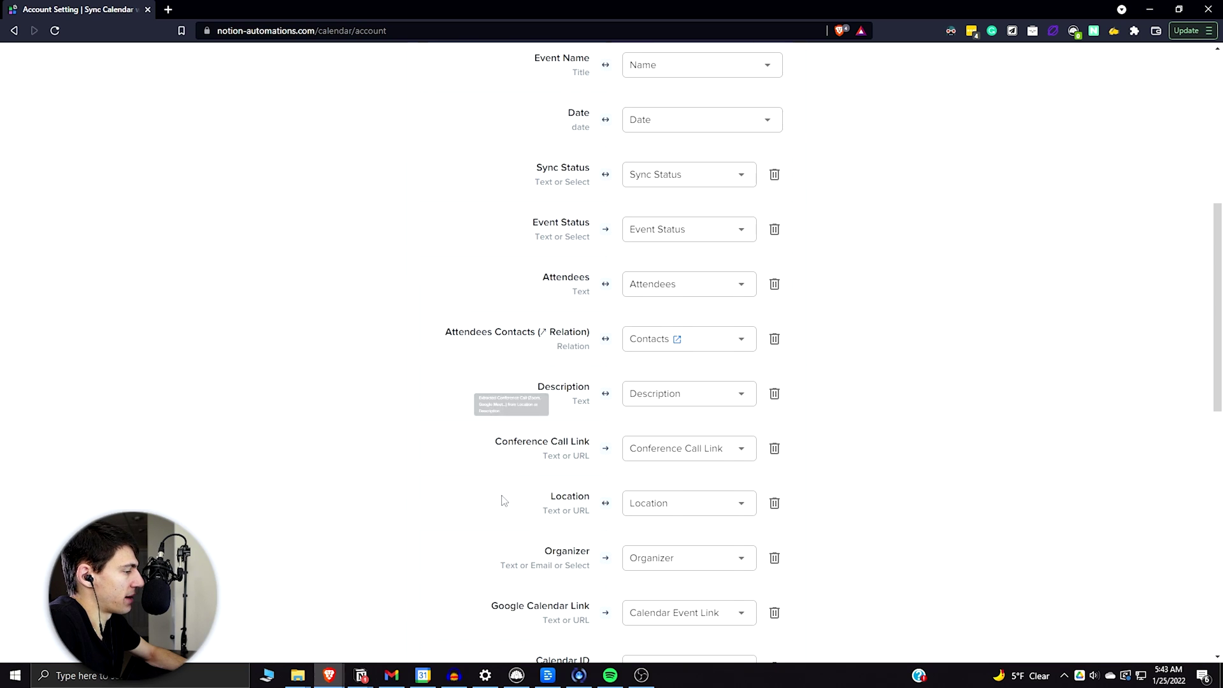
{"action": "scroll", "coordinate": [574, 430], "scroll_direction": "down", "scroll_amount": 1}
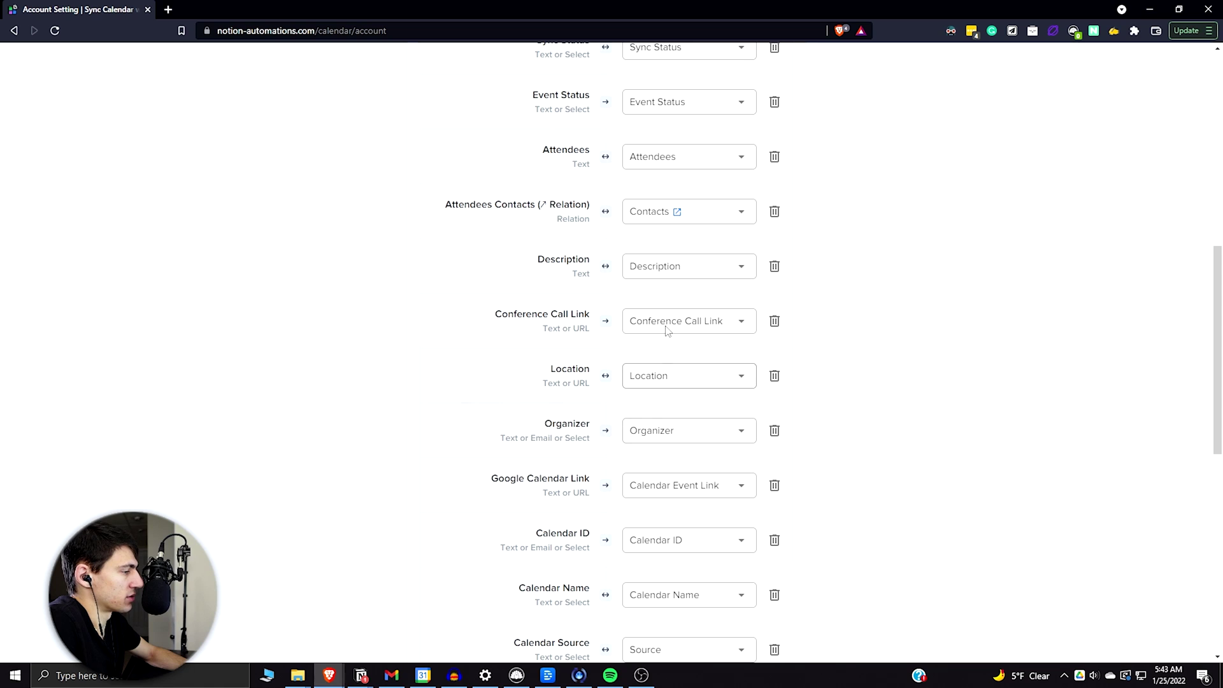
{"action": "scroll", "coordinate": [675, 328], "scroll_direction": "up", "scroll_amount": 1}
{"action": "scroll", "coordinate": [573, 287], "scroll_direction": "up", "scroll_amount": 3}
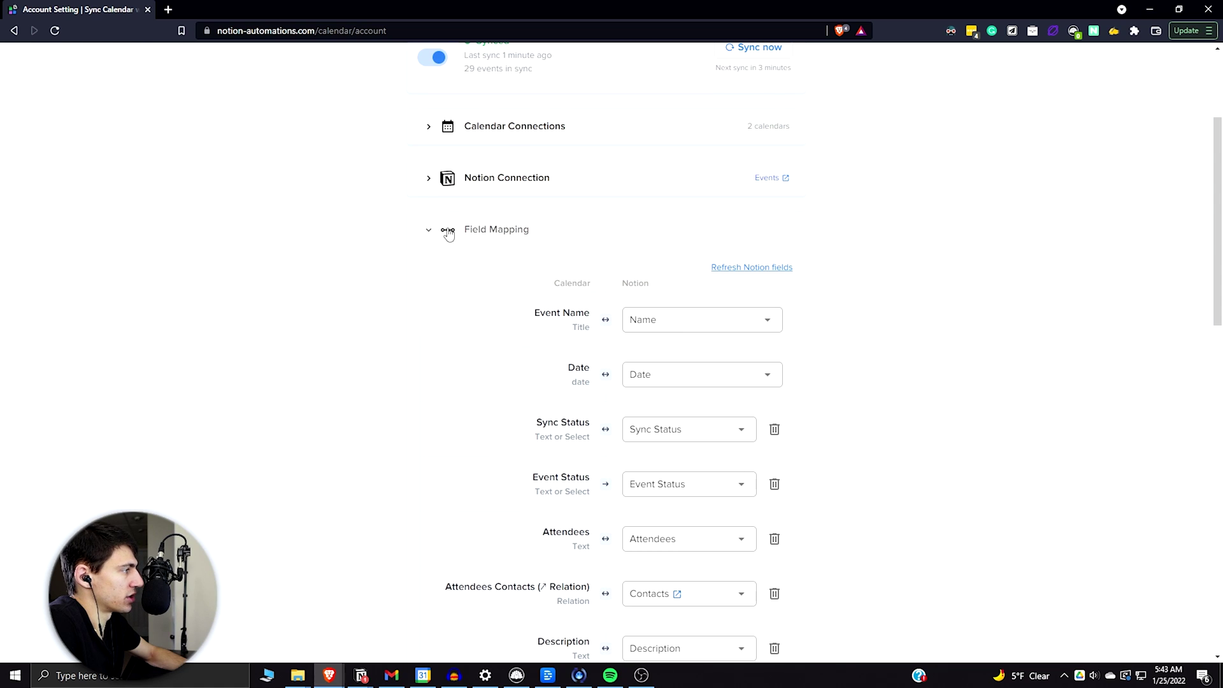
{"action": "left_click", "coordinate": [448, 230]}
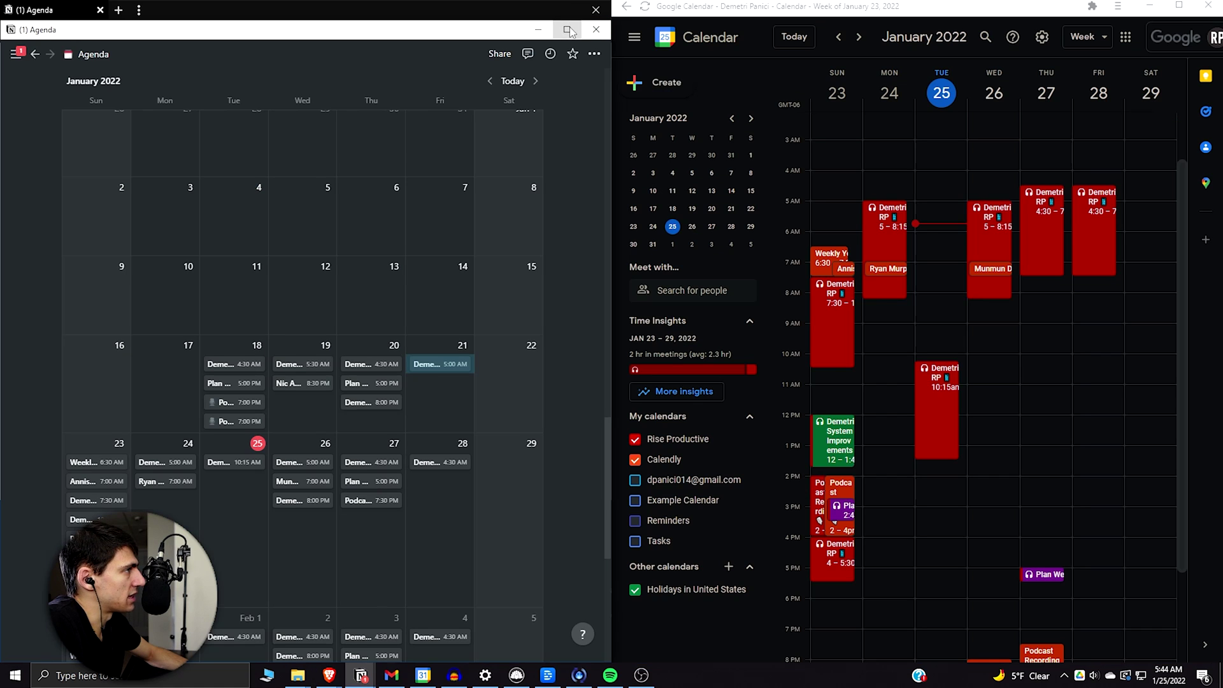
Maximize the Agenda and inspect the contacts gallery filter using Involved This Week greater than 0
{"action": "left_click", "coordinate": [568, 30]}
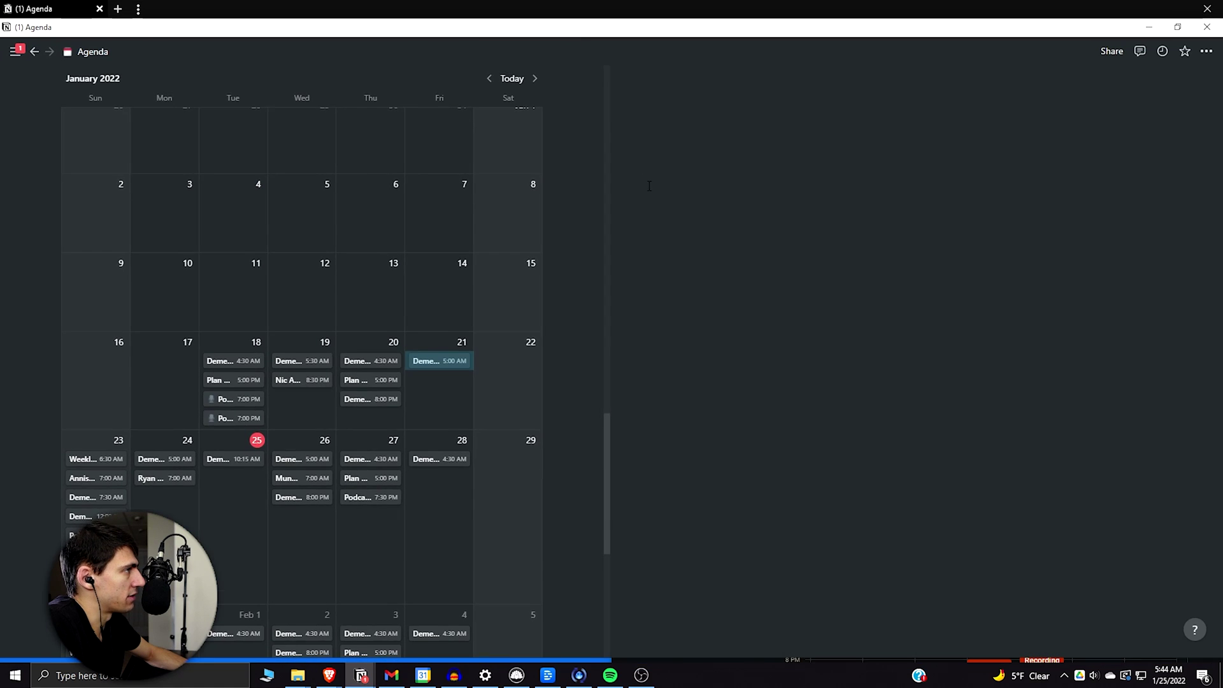
{"action": "scroll", "coordinate": [645, 226], "scroll_direction": "down", "scroll_amount": 1}
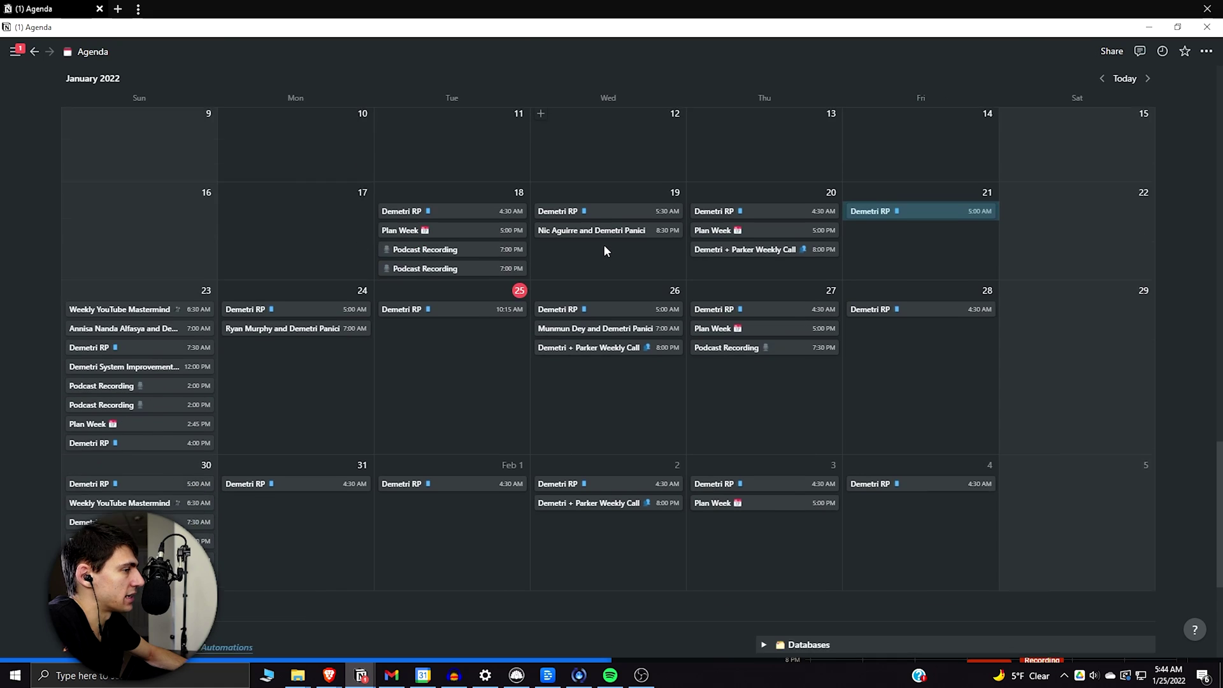
{"action": "scroll", "coordinate": [604, 243], "scroll_direction": "down", "scroll_amount": 3}
{"action": "scroll", "coordinate": [603, 248], "scroll_direction": "up", "scroll_amount": 1}
{"action": "scroll", "coordinate": [441, 438], "scroll_direction": "down", "scroll_amount": 1}
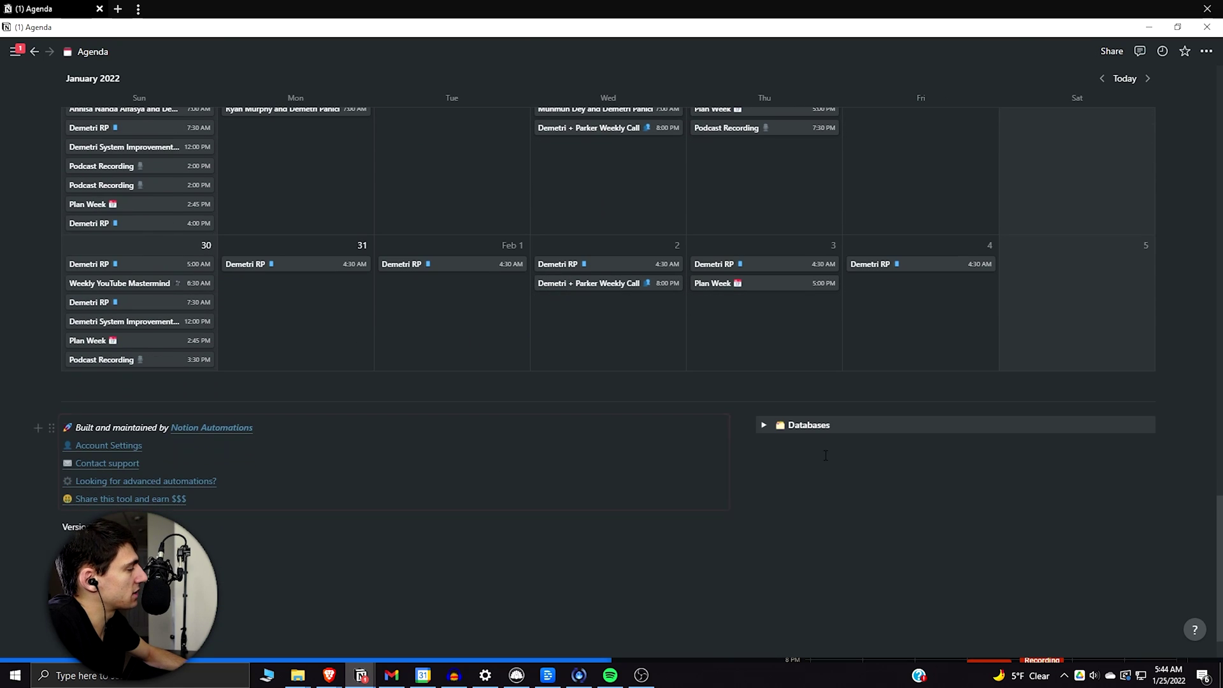
{"action": "scroll", "coordinate": [755, 425], "scroll_direction": "up", "scroll_amount": 8}
{"action": "scroll", "coordinate": [714, 409], "scroll_direction": "up", "scroll_amount": 3}
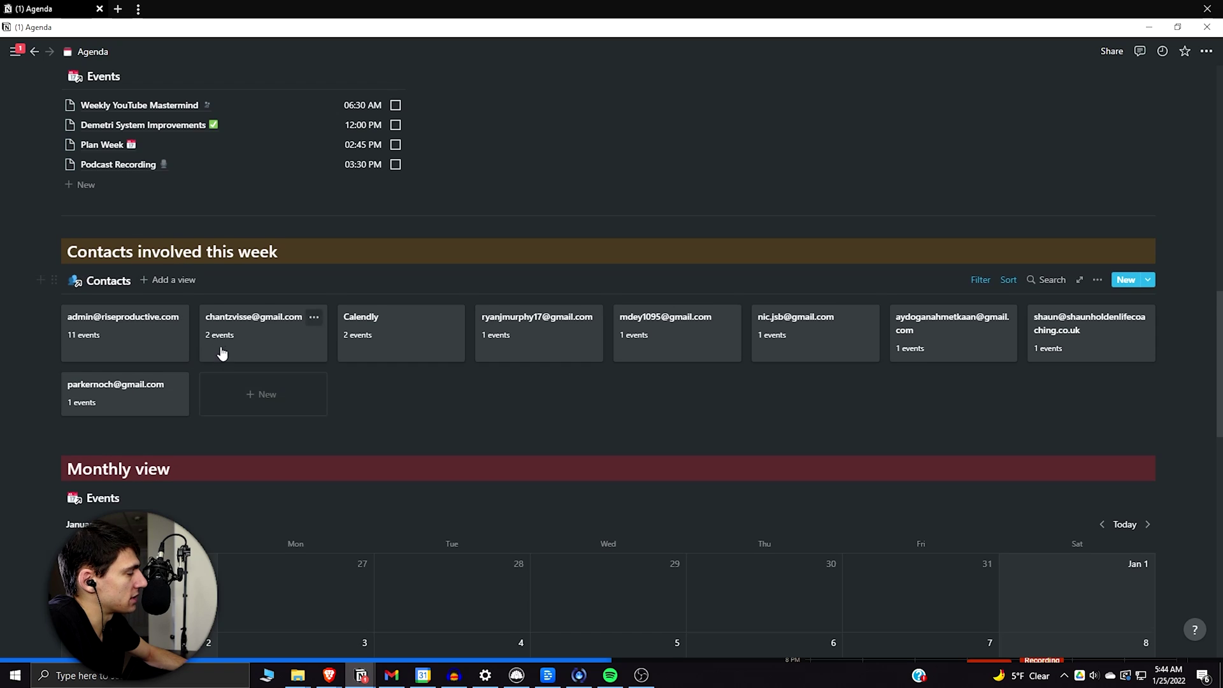
{"action": "scroll", "coordinate": [127, 274], "scroll_direction": "down", "scroll_amount": 1}
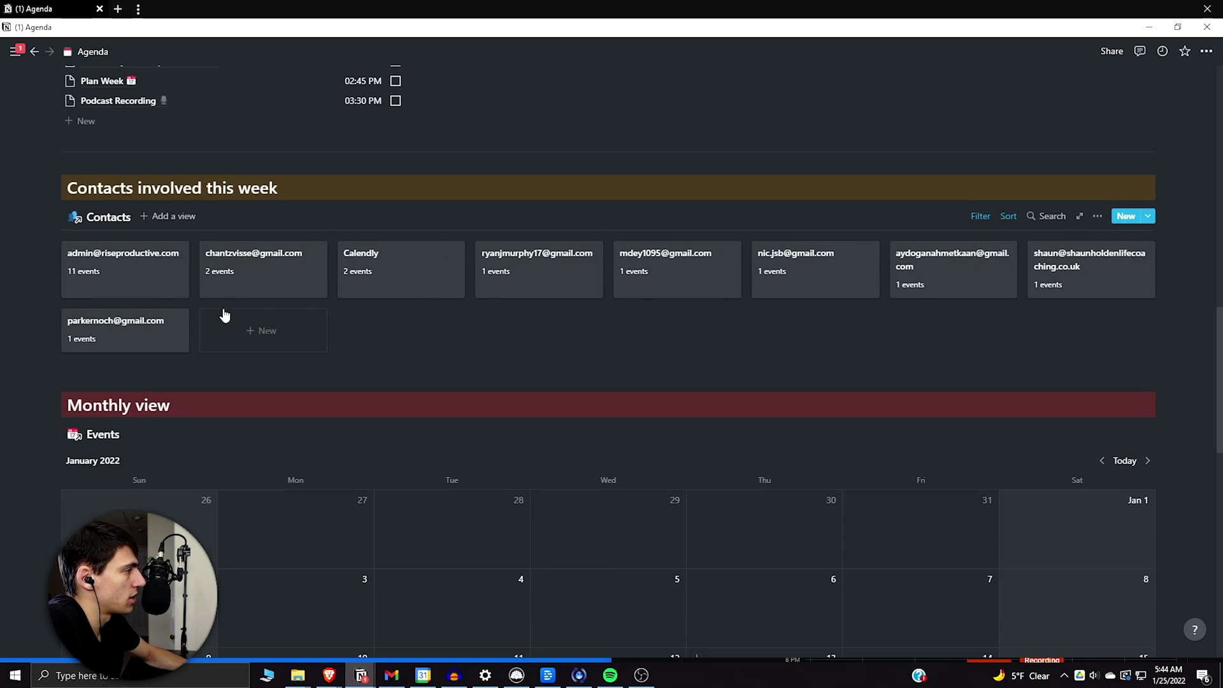
{"action": "left_click", "coordinate": [981, 218]}
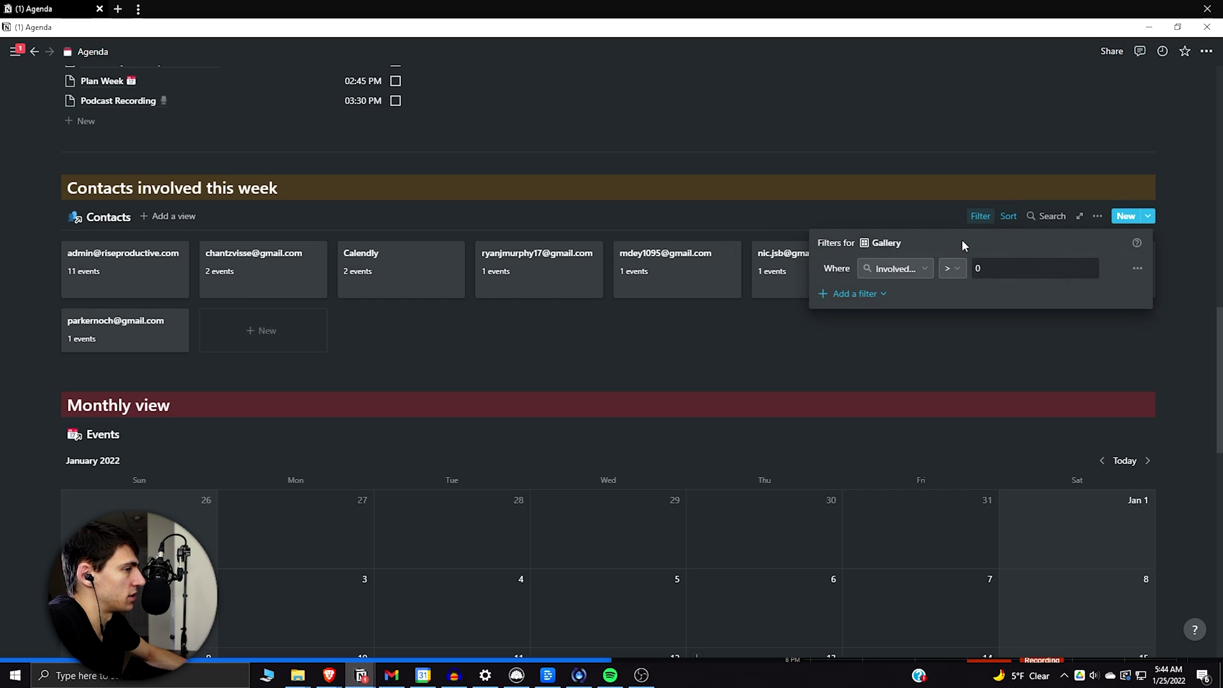
{"action": "left_click", "coordinate": [880, 271]}
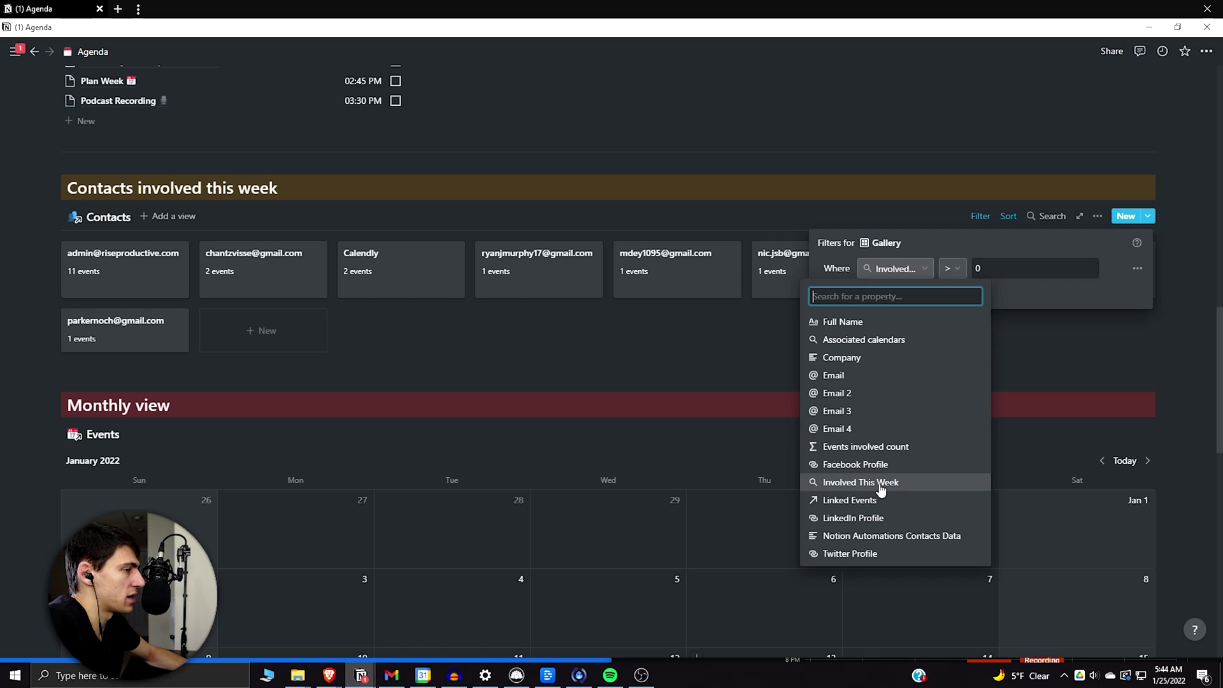
{"action": "key", "text": "Escape"}
Open a contact's preview, expand its hidden properties and view the Events involved count formula
{"action": "left_click", "coordinate": [769, 282]}
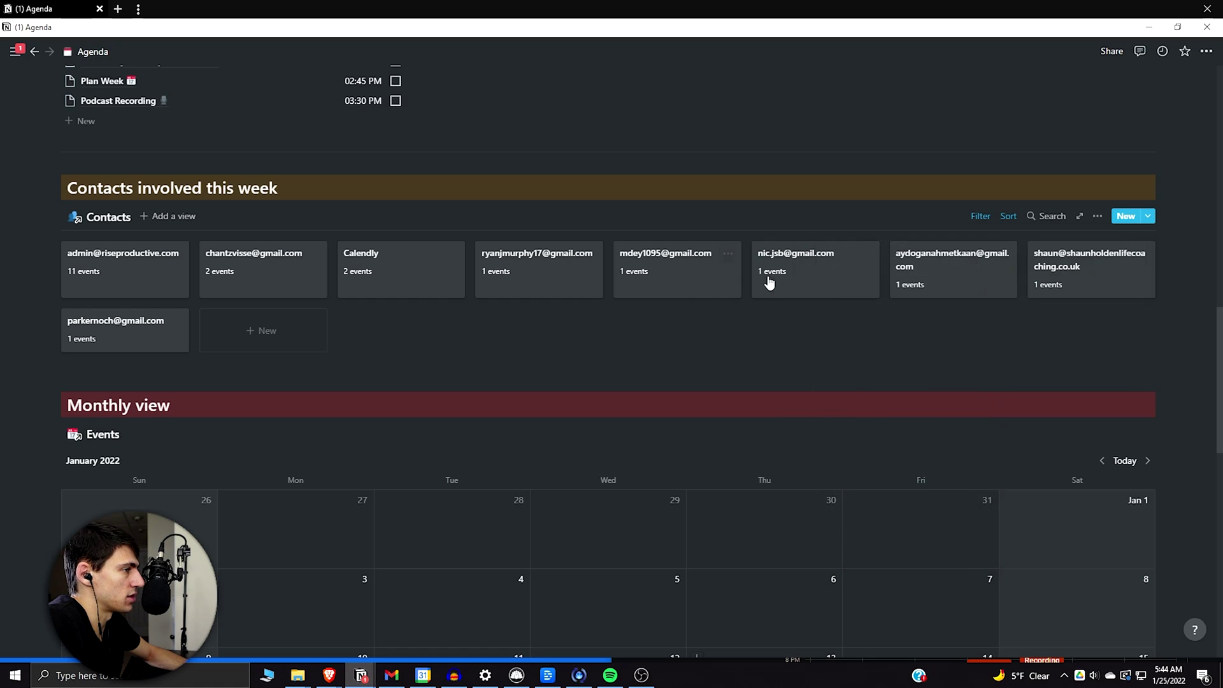
{"action": "left_click", "coordinate": [776, 268]}
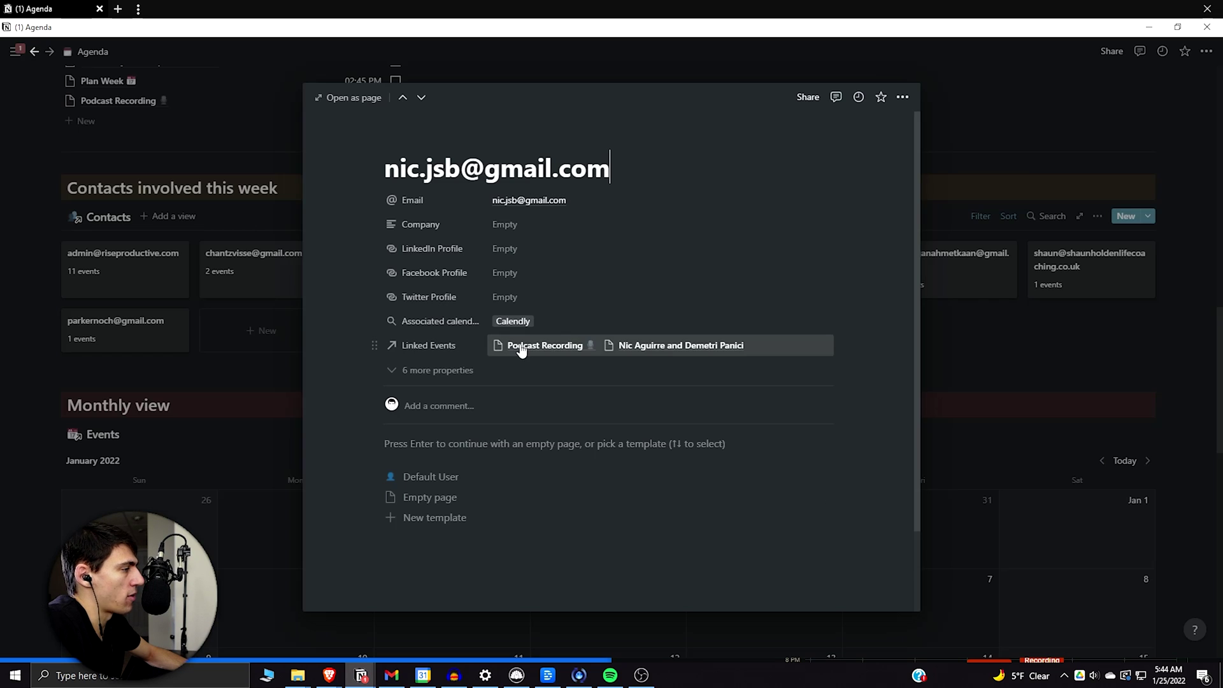
{"action": "left_click", "coordinate": [441, 373]}
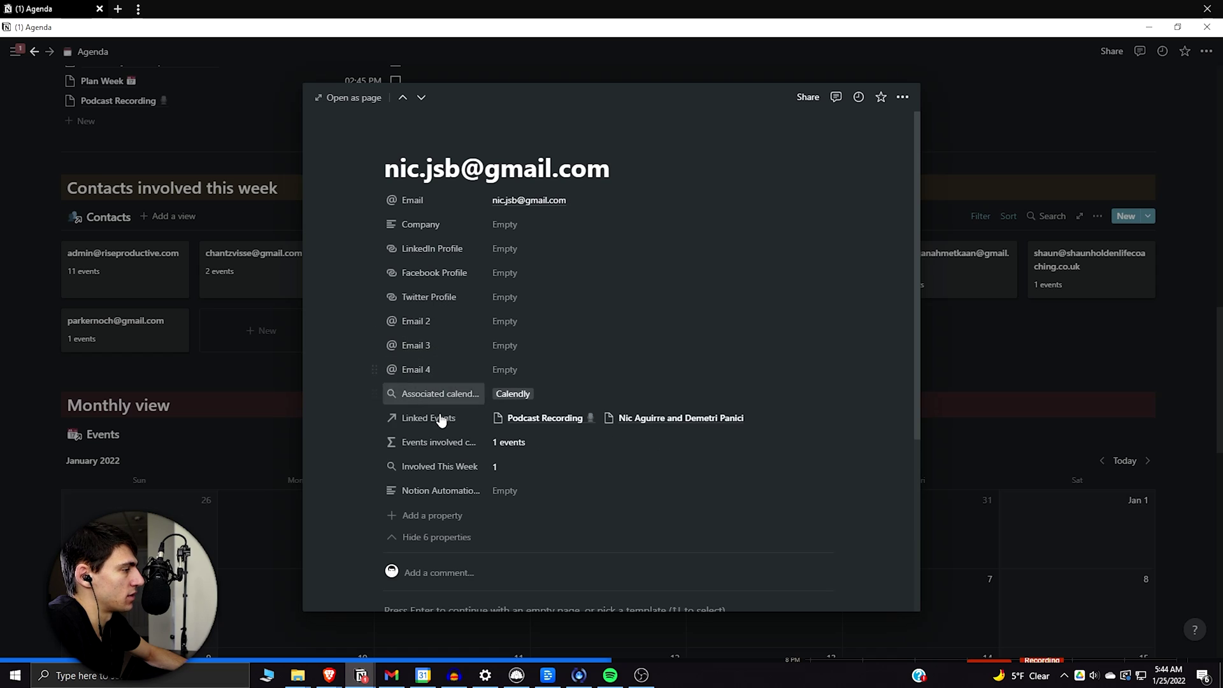
{"action": "left_click", "coordinate": [446, 443]}
{"action": "key", "text": "Escape"}
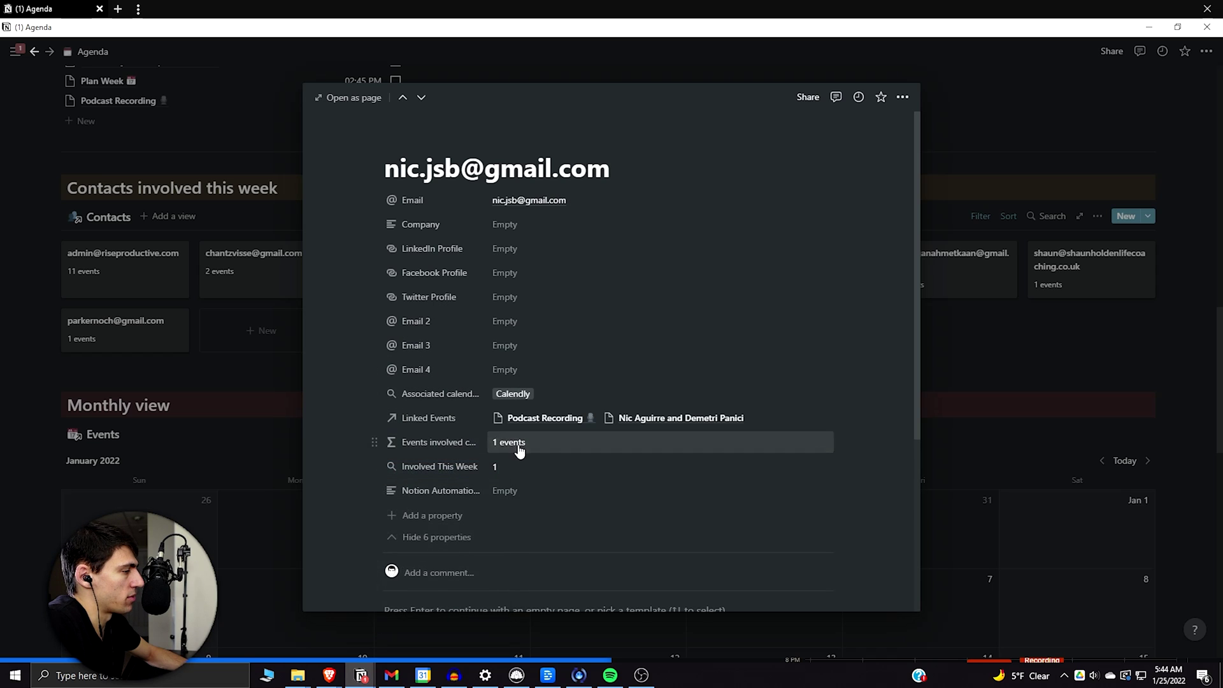
{"action": "left_click", "coordinate": [560, 445]}
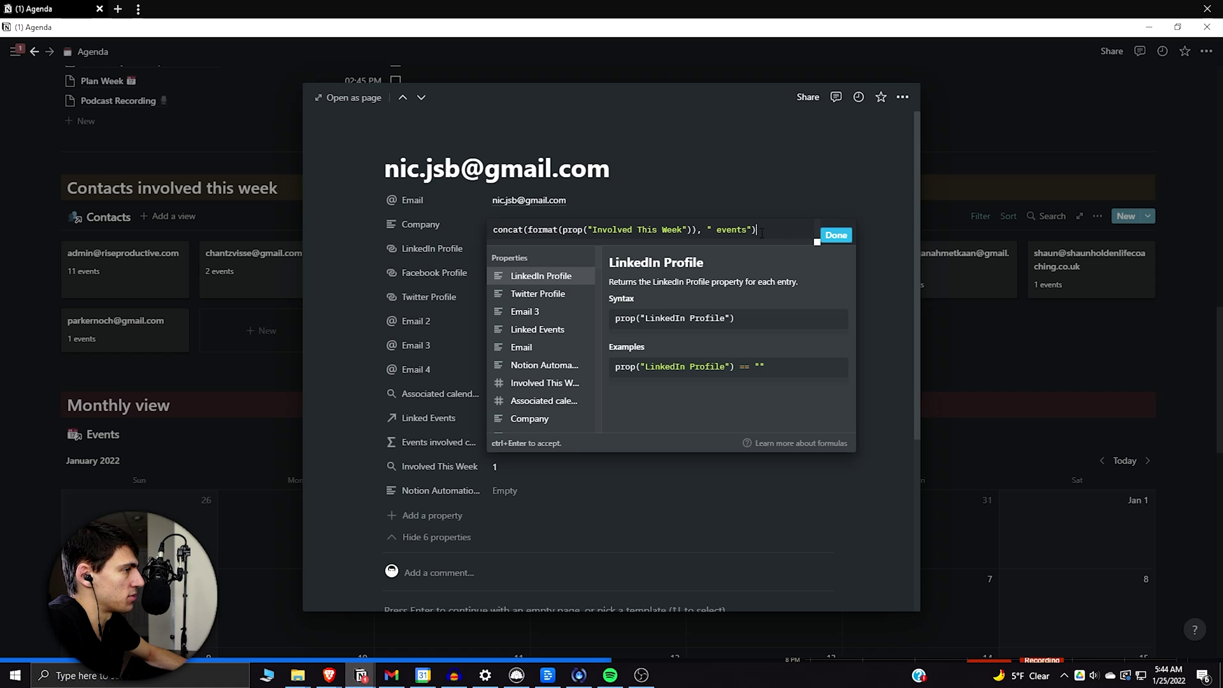
{"action": "left_click", "coordinate": [835, 235]}
{"action": "scroll", "coordinate": [432, 392], "scroll_direction": "down", "scroll_amount": 1}
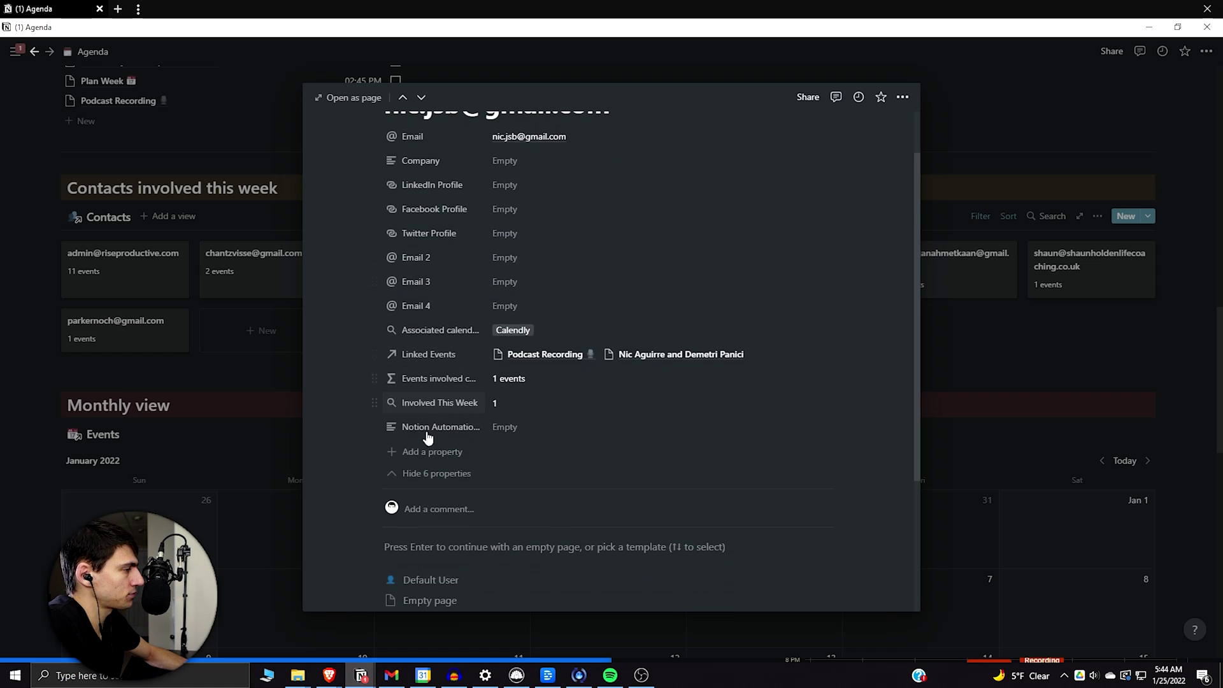
Review the Involved This Week rollup setup, close the contact, and open the January 18 4:30 AM event
{"action": "left_click", "coordinate": [424, 411]}
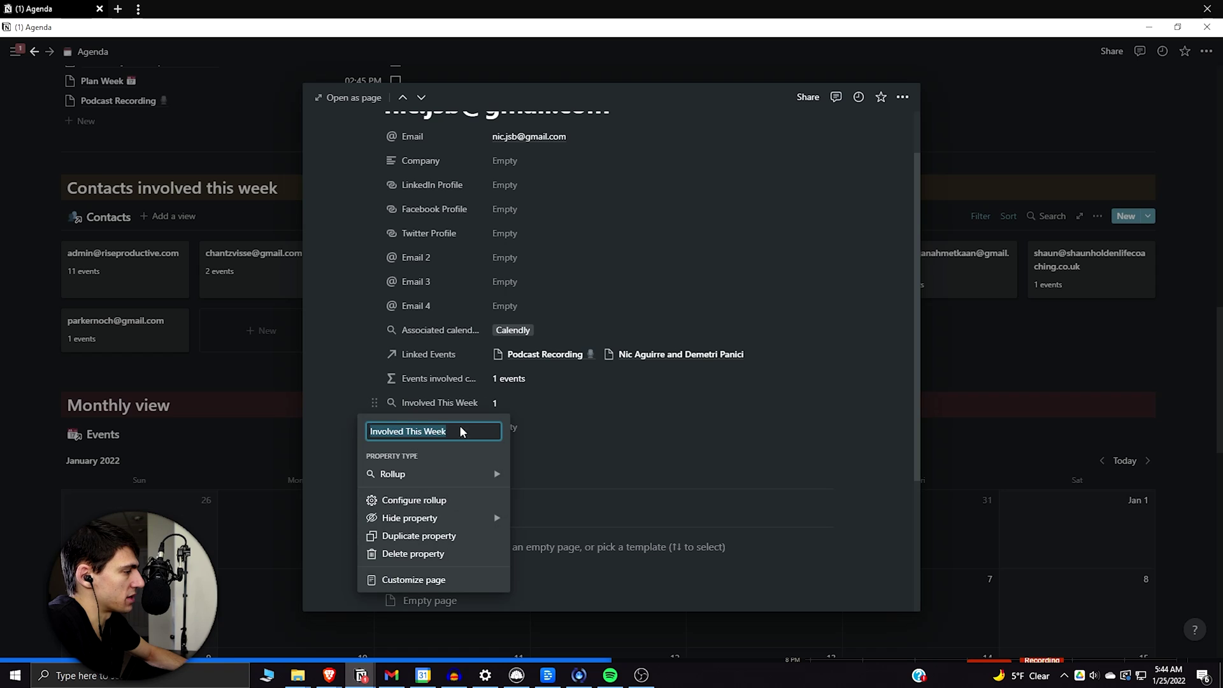
{"action": "left_click", "coordinate": [519, 409]}
{"action": "left_click", "coordinate": [823, 404]}
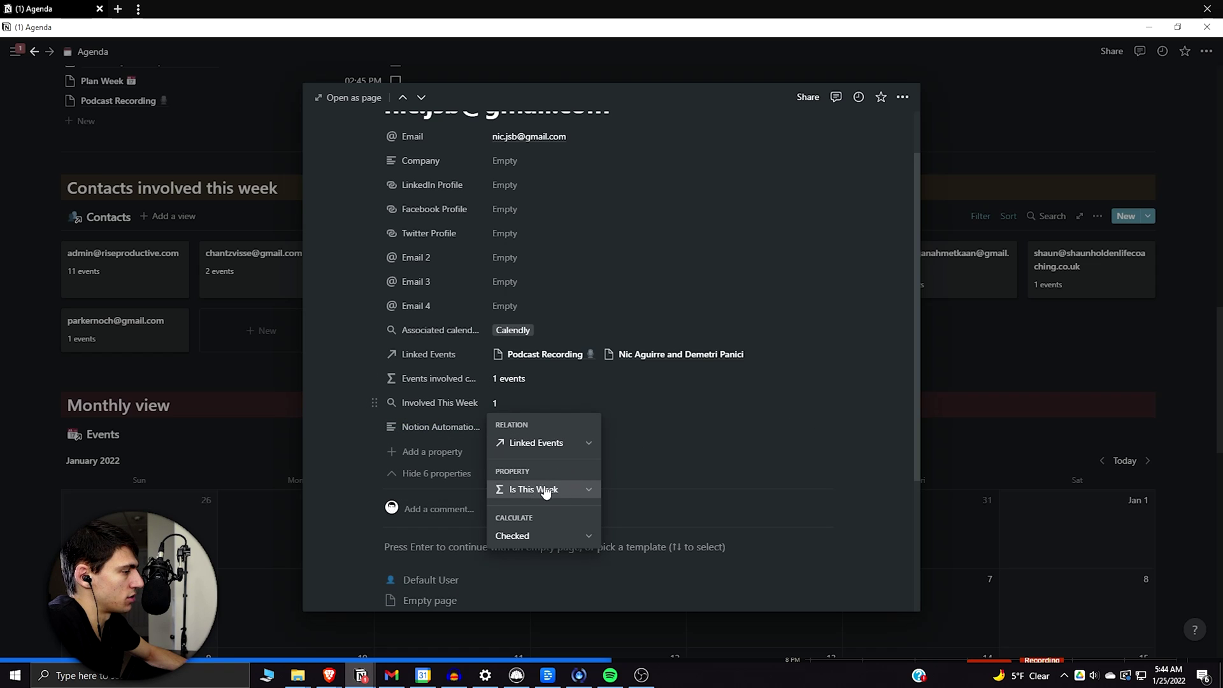
{"action": "left_click", "coordinate": [208, 344]}
{"action": "key", "text": "Escape"}
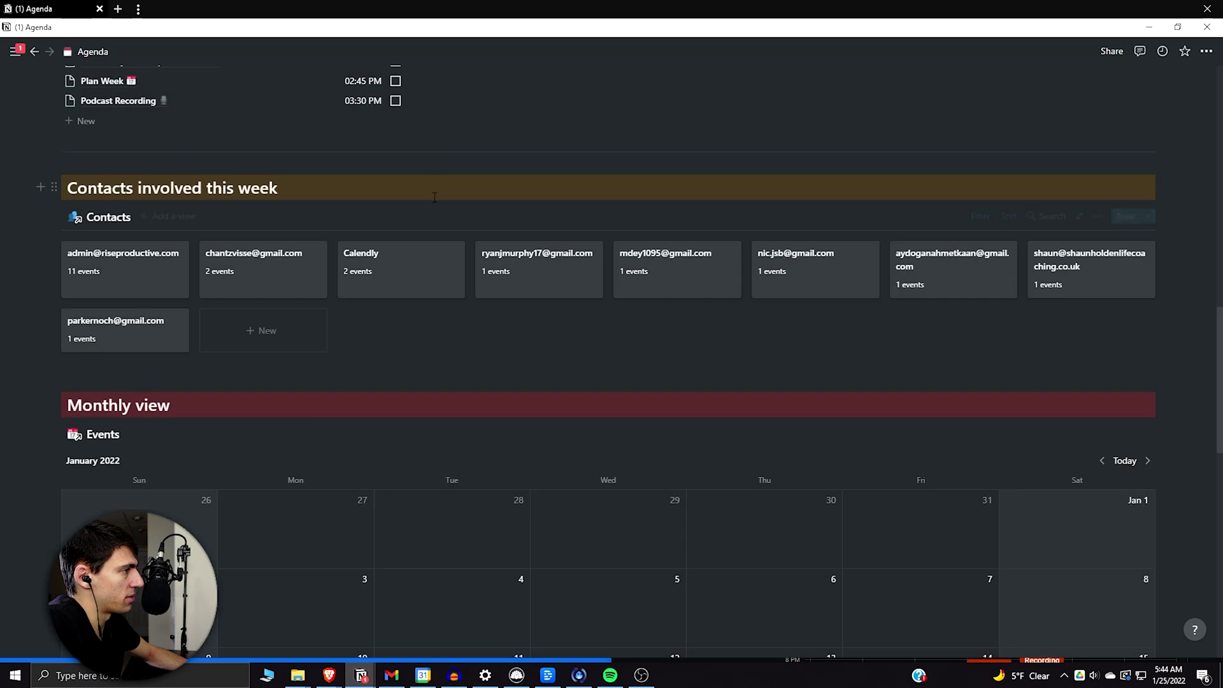
{"action": "scroll", "coordinate": [435, 349], "scroll_direction": "down", "scroll_amount": 5}
{"action": "left_click", "coordinate": [449, 374]}
{"action": "scroll", "coordinate": [513, 320], "scroll_direction": "down", "scroll_amount": 2}
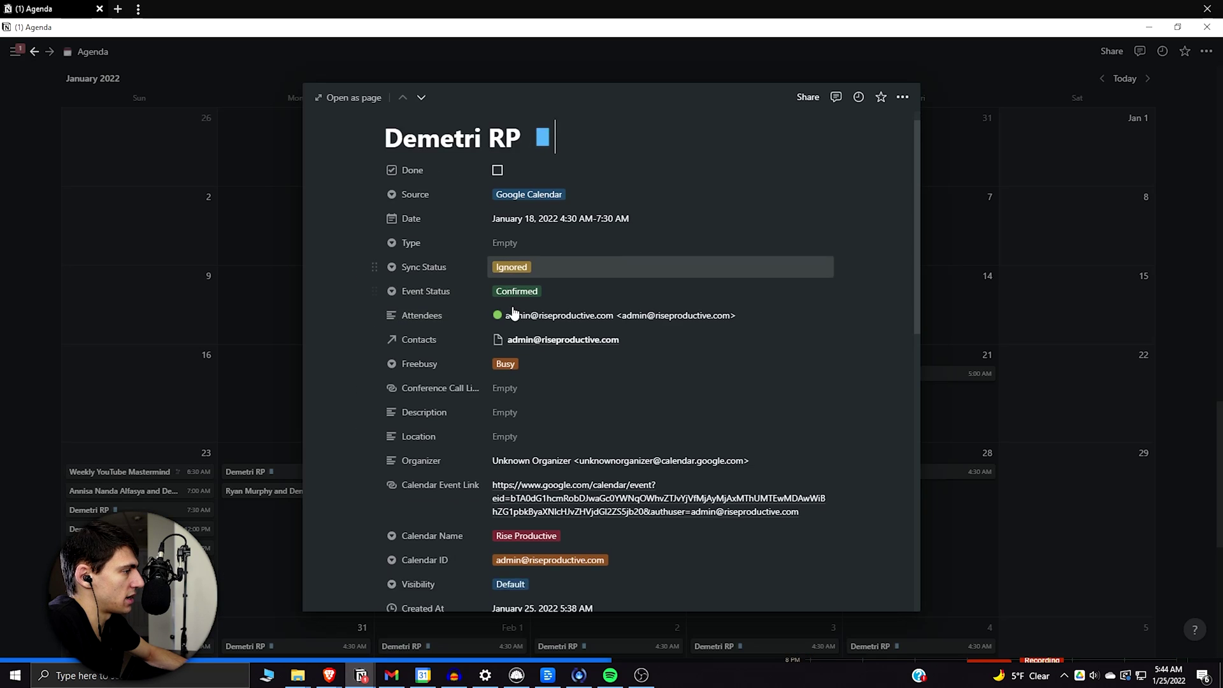
{"action": "scroll", "coordinate": [485, 435], "scroll_direction": "down", "scroll_amount": 3}
{"action": "scroll", "coordinate": [485, 435], "scroll_direction": "up", "scroll_amount": 2}
{"action": "scroll", "coordinate": [485, 436], "scroll_direction": "up", "scroll_amount": 1}
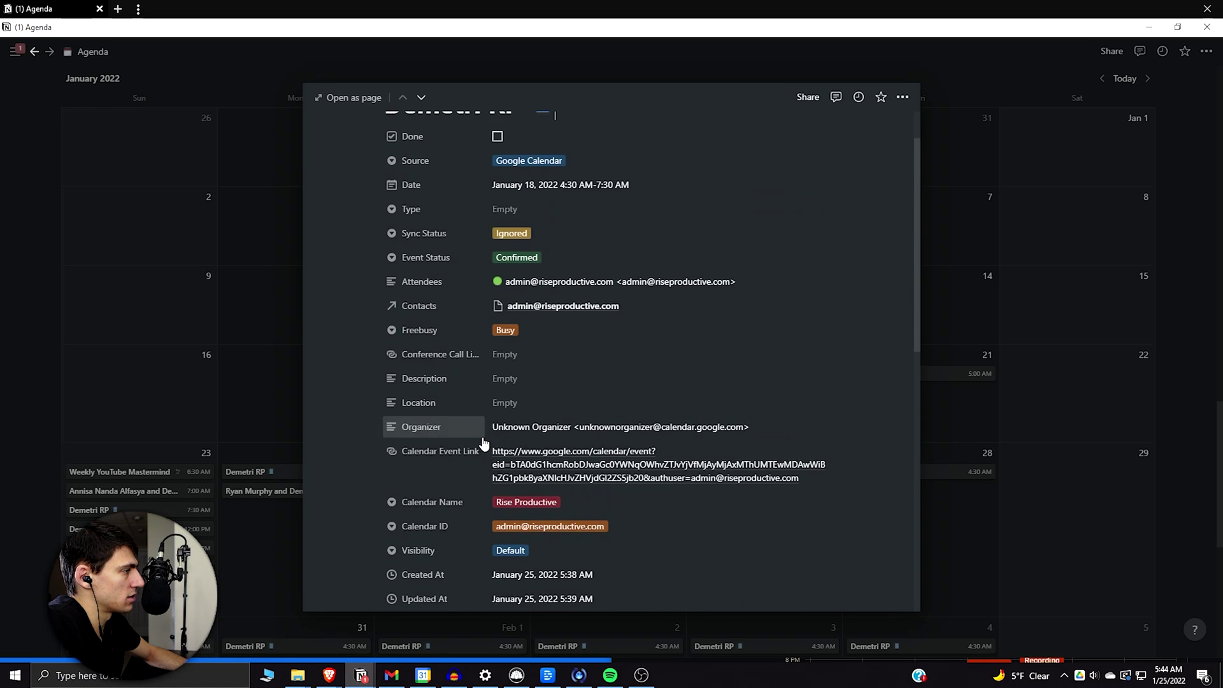
{"action": "scroll", "coordinate": [411, 427], "scroll_direction": "down", "scroll_amount": 1}
Close the Demetri RP event preview to return to the Agenda's event lists and monthly calendar
{"action": "left_click", "coordinate": [238, 379]}
{"action": "scroll", "coordinate": [276, 435], "scroll_direction": "up", "scroll_amount": 5}
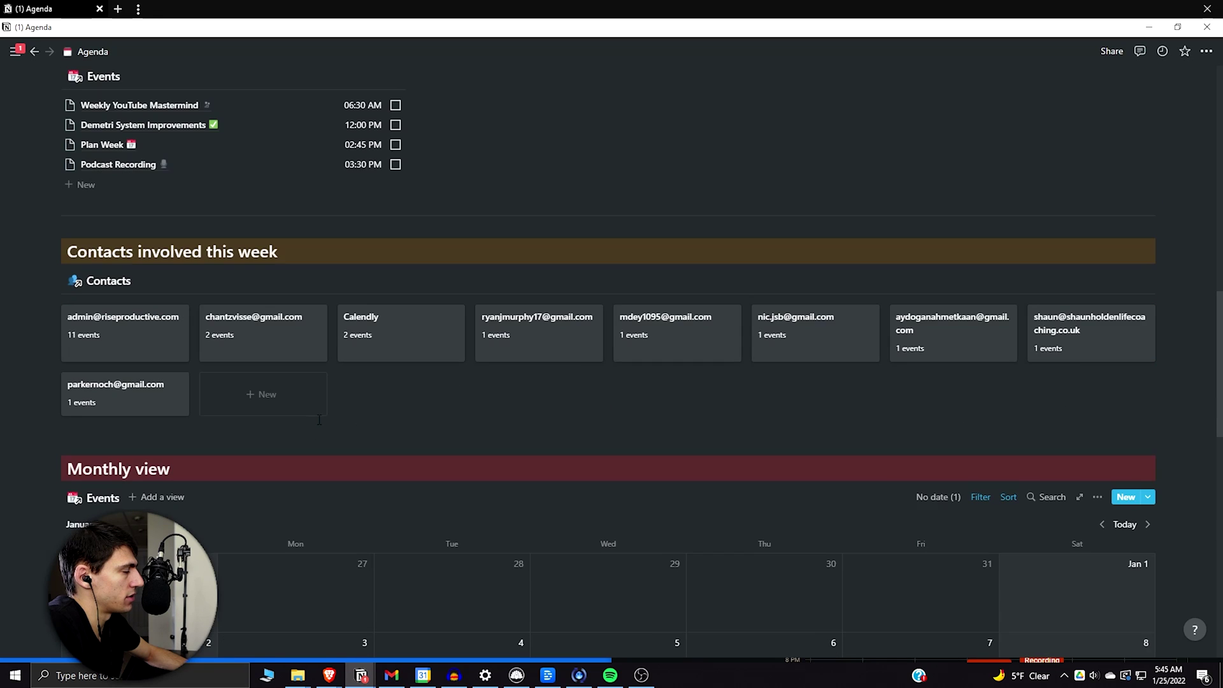
{"action": "scroll", "coordinate": [320, 423], "scroll_direction": "up", "scroll_amount": 3}
{"action": "scroll", "coordinate": [321, 422], "scroll_direction": "up", "scroll_amount": 2}
{"action": "scroll", "coordinate": [300, 386], "scroll_direction": "up", "scroll_amount": 2}
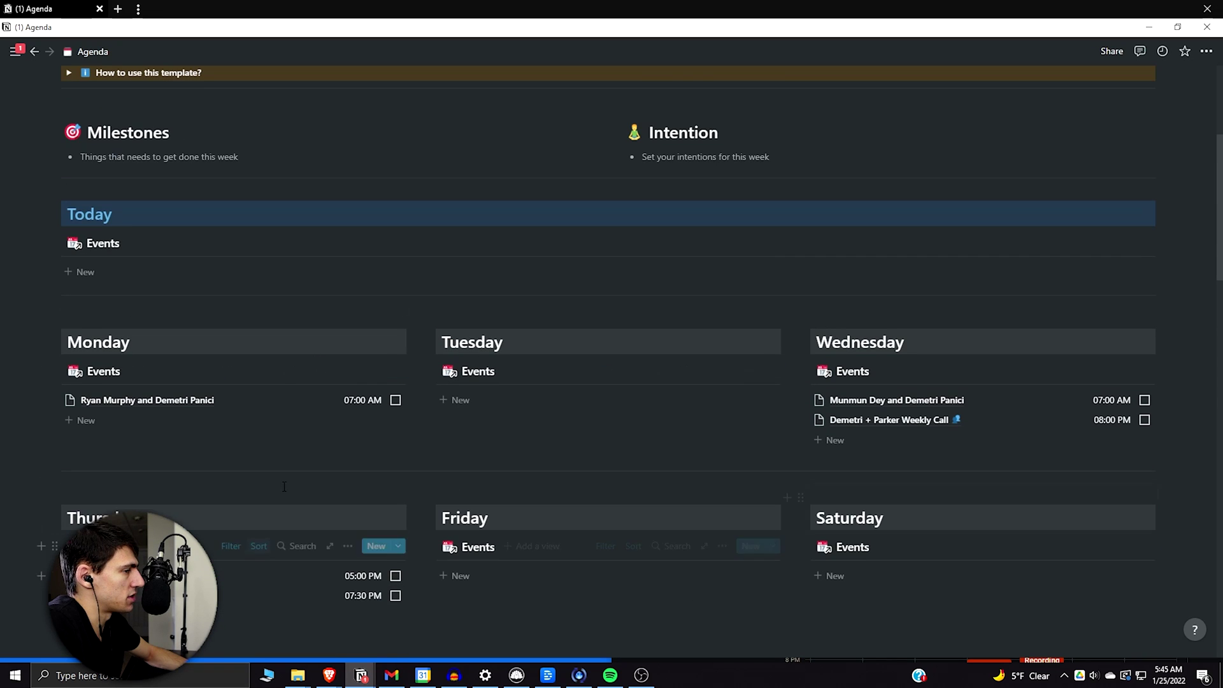
{"action": "scroll", "coordinate": [528, 388], "scroll_direction": "down", "scroll_amount": 2}
{"action": "mouse_move", "coordinate": [608, 191]}
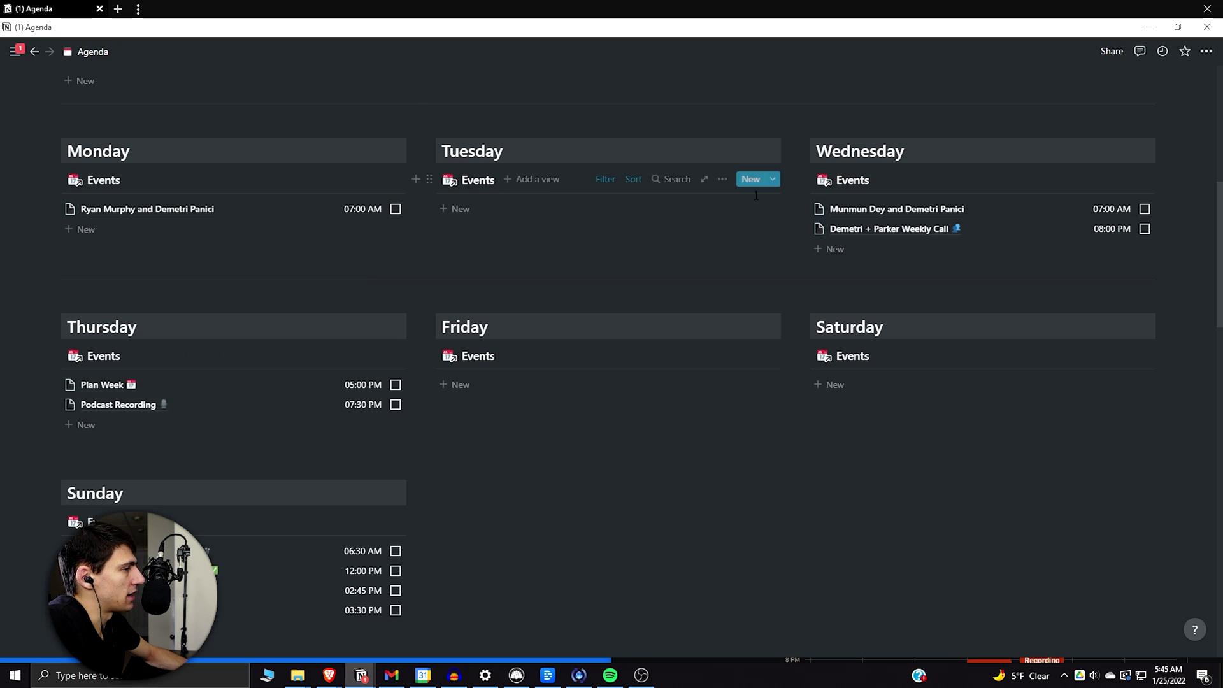
{"action": "scroll", "coordinate": [481, 225], "scroll_direction": "up", "scroll_amount": 1}
{"action": "scroll", "coordinate": [484, 246], "scroll_direction": "up", "scroll_amount": 2}
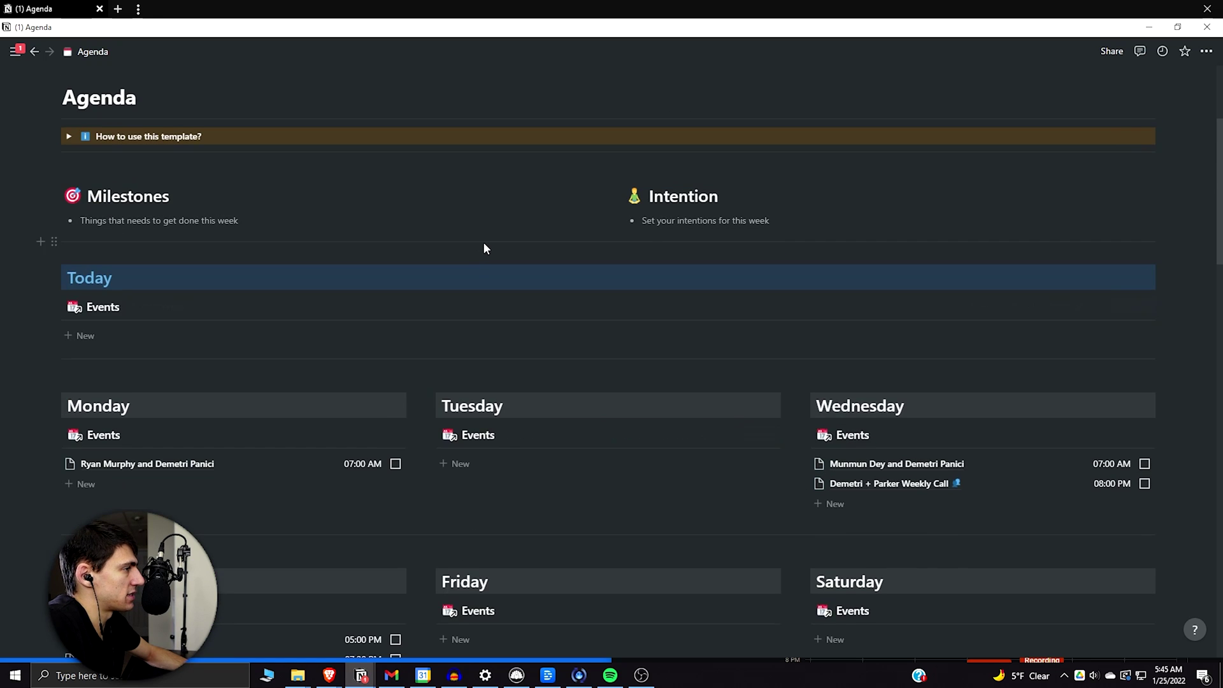
{"action": "scroll", "coordinate": [482, 271], "scroll_direction": "up", "scroll_amount": 1}
{"action": "scroll", "coordinate": [482, 270], "scroll_direction": "down", "scroll_amount": 2}
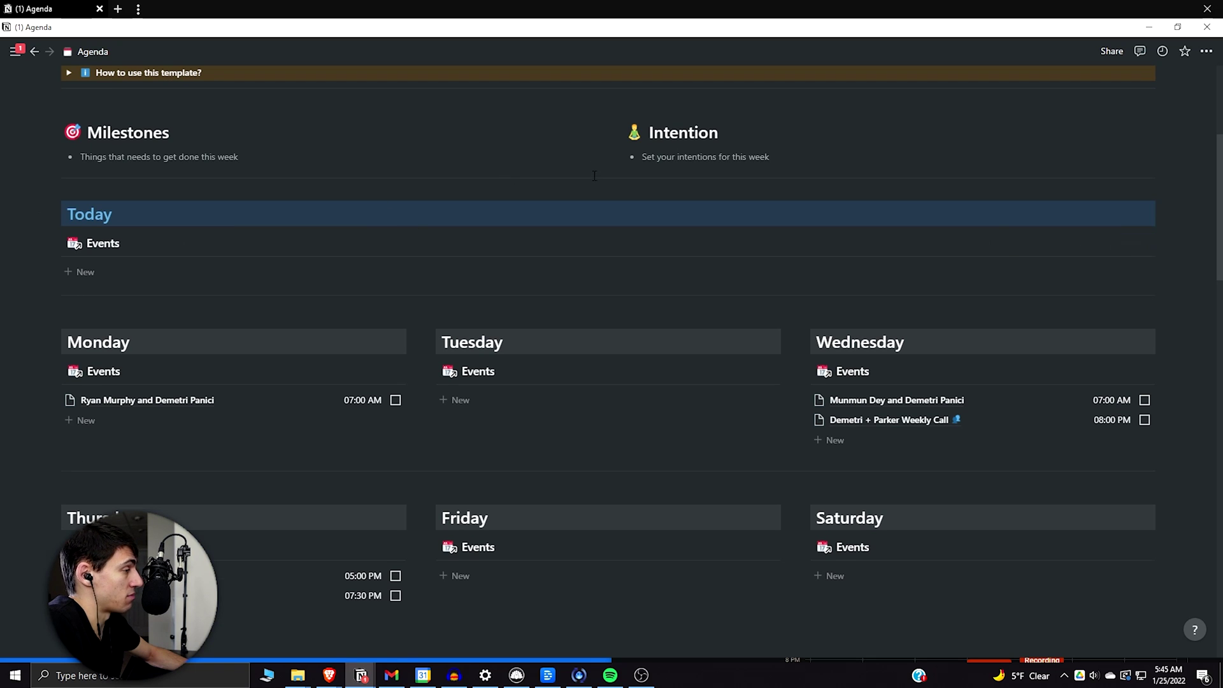
{"action": "scroll", "coordinate": [594, 181], "scroll_direction": "up", "scroll_amount": 2}
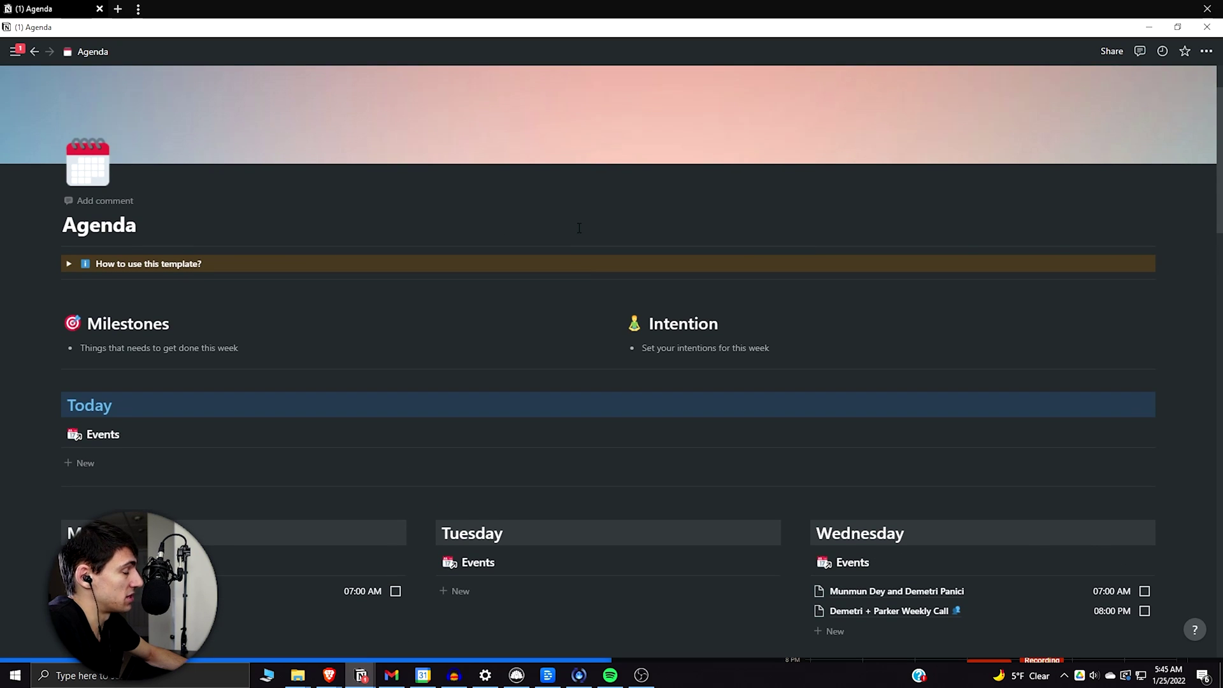
{"action": "scroll", "coordinate": [578, 228], "scroll_direction": "down", "scroll_amount": 1}
{"action": "scroll", "coordinate": [565, 240], "scroll_direction": "down", "scroll_amount": 2}
{"action": "scroll", "coordinate": [561, 254], "scroll_direction": "down", "scroll_amount": 3}
{"action": "scroll", "coordinate": [556, 268], "scroll_direction": "down", "scroll_amount": 1}
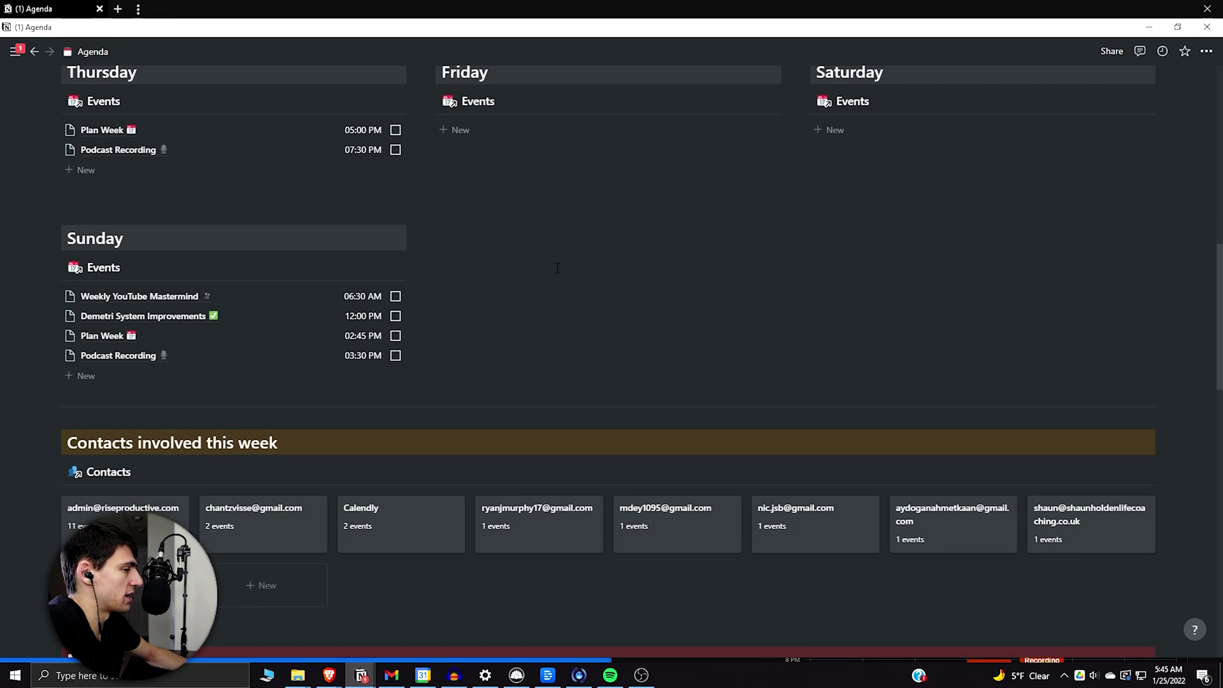
{"action": "scroll", "coordinate": [556, 270], "scroll_direction": "down", "scroll_amount": 3}
{"action": "scroll", "coordinate": [554, 272], "scroll_direction": "down", "scroll_amount": 2}
{"action": "scroll", "coordinate": [553, 275], "scroll_direction": "down", "scroll_amount": 3}
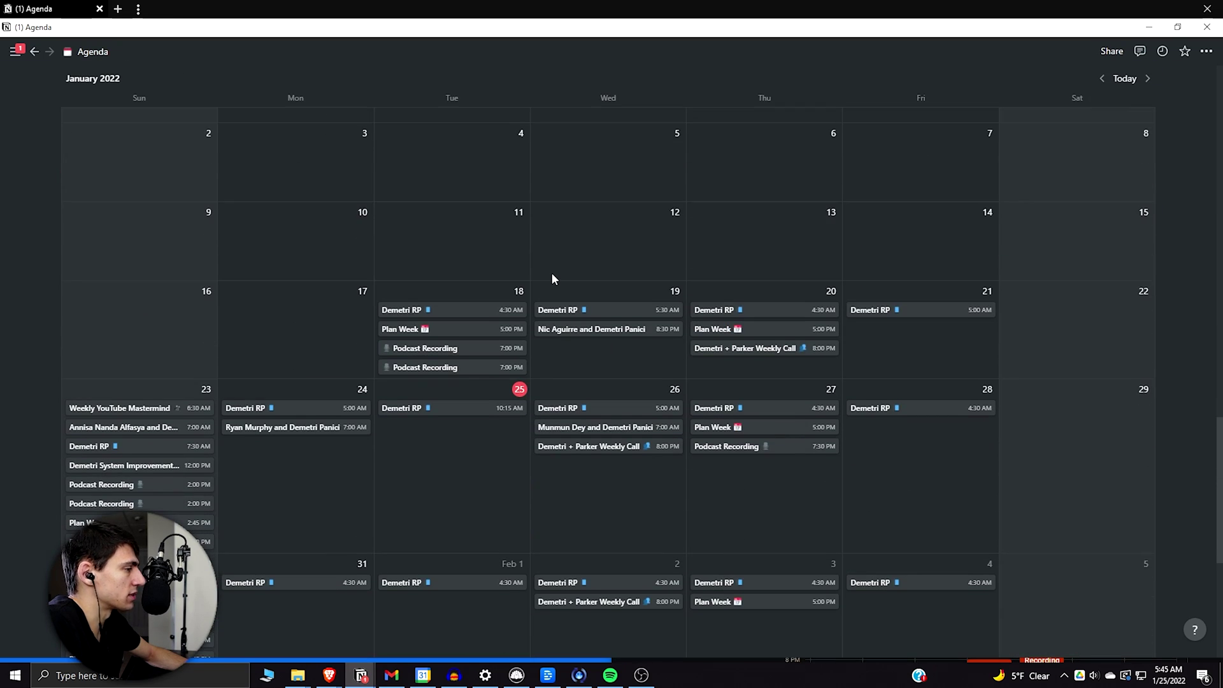